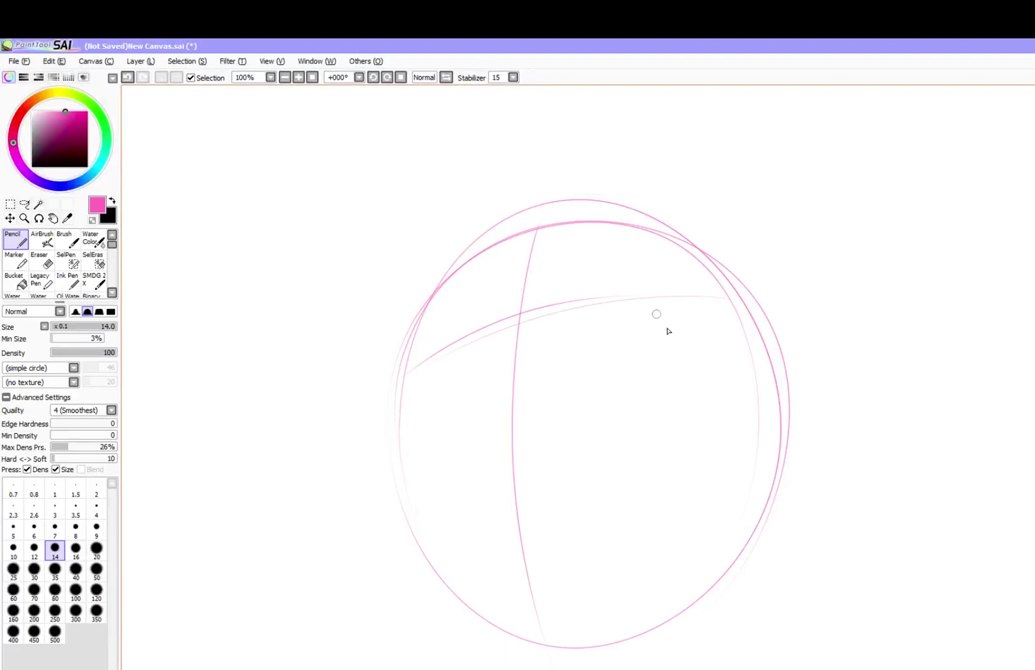
Add another curved eye guideline across the upper part of the head sketch.
{"action": "left_click_drag", "start_coordinate": [402, 379], "coordinate": [651, 310]}
Draw a thick, arched pink upper lash line for the near eye, filled in and tapering into short spikes at the outer corner.
{"action": "scroll", "coordinate": [496, 307], "scroll_direction": "up", "scroll_amount": 1}
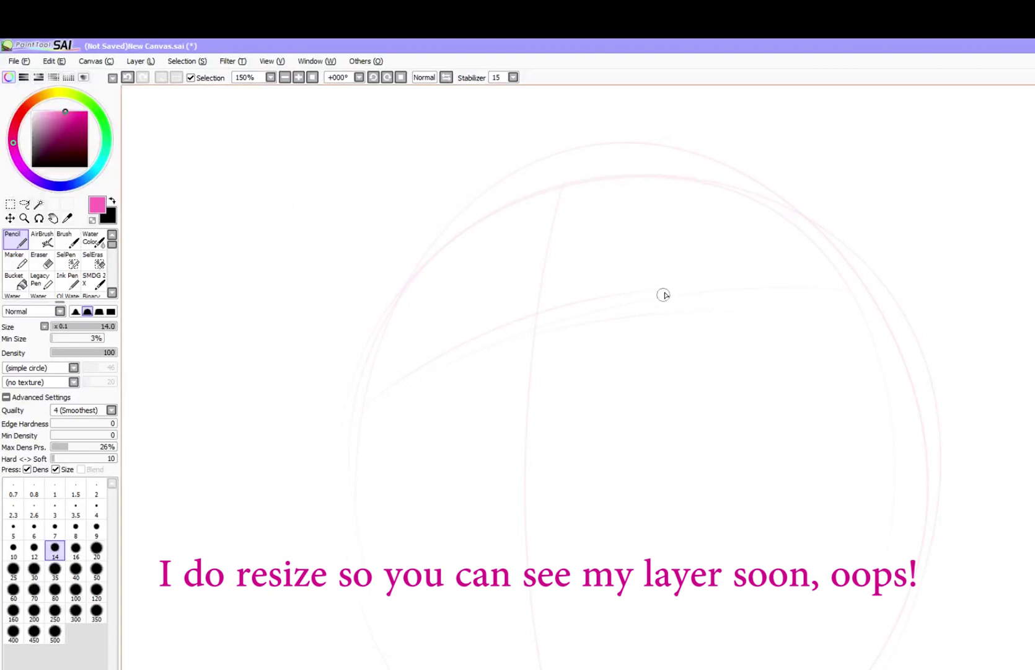
{"action": "mouse_move", "coordinate": [617, 325]}
{"action": "left_mouse_down"}
{"action": "mouse_move", "coordinate": [679, 265]}
{"action": "mouse_move", "coordinate": [621, 316]}
{"action": "mouse_move", "coordinate": [660, 269]}
{"action": "mouse_move", "coordinate": [805, 280]}
{"action": "left_mouse_up"}
{"action": "left_click_drag", "start_coordinate": [843, 325], "coordinate": [850, 337]}
{"action": "mouse_move", "coordinate": [809, 284]}
{"action": "left_mouse_down"}
{"action": "mouse_move", "coordinate": [700, 255]}
{"action": "mouse_move", "coordinate": [613, 337]}
{"action": "mouse_move", "coordinate": [680, 264]}
{"action": "mouse_move", "coordinate": [637, 299]}
{"action": "mouse_move", "coordinate": [614, 359]}
{"action": "left_mouse_up"}
{"action": "mouse_move", "coordinate": [646, 290]}
{"action": "left_mouse_down"}
{"action": "mouse_move", "coordinate": [738, 266]}
{"action": "mouse_move", "coordinate": [783, 277]}
{"action": "mouse_move", "coordinate": [842, 320]}
{"action": "left_mouse_up"}
{"action": "left_click_drag", "start_coordinate": [800, 281], "coordinate": [868, 360]}
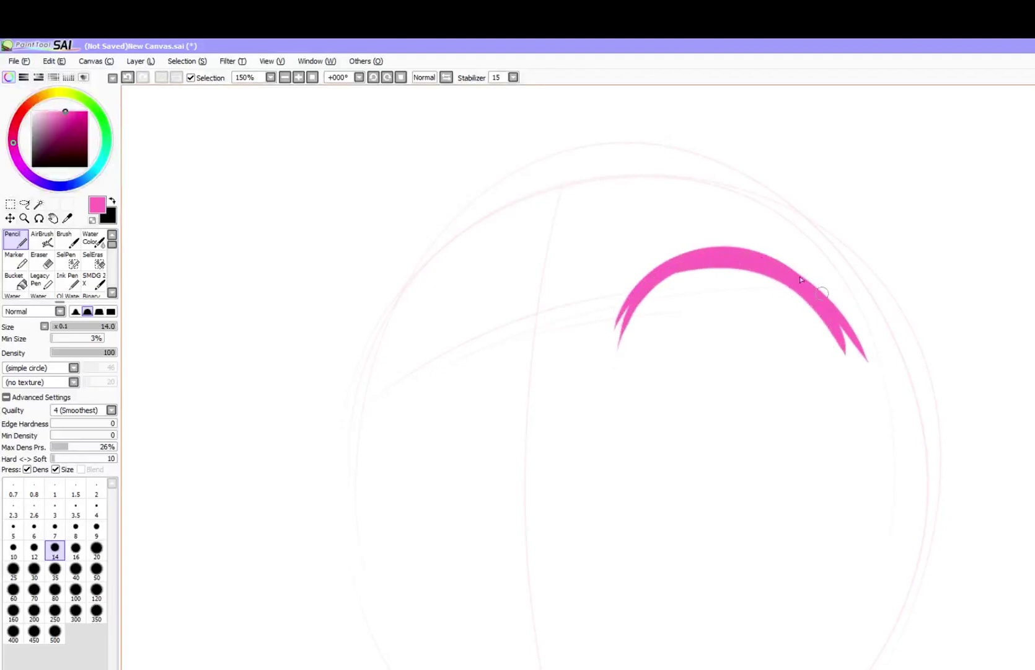
{"action": "mouse_move", "coordinate": [665, 271]}
{"action": "left_mouse_down"}
{"action": "mouse_move", "coordinate": [765, 253]}
{"action": "mouse_move", "coordinate": [876, 334]}
{"action": "left_mouse_up"}
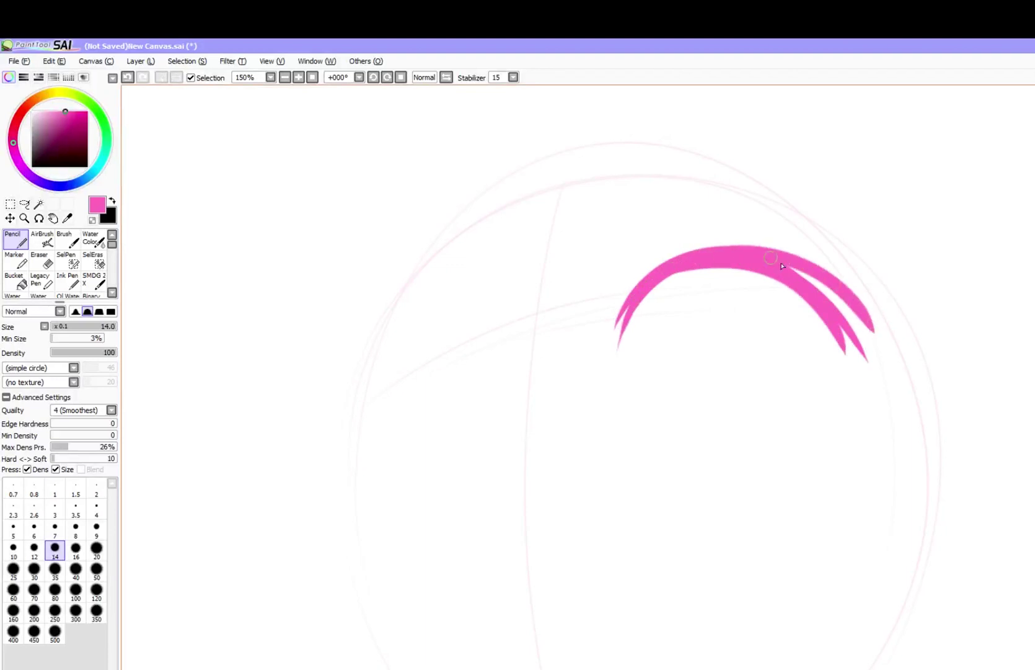
{"action": "mouse_move", "coordinate": [783, 265]}
{"action": "left_mouse_down"}
{"action": "mouse_move", "coordinate": [862, 336]}
{"action": "mouse_move", "coordinate": [865, 323]}
{"action": "left_mouse_up"}
{"action": "mouse_move", "coordinate": [811, 276]}
{"action": "left_mouse_down"}
{"action": "mouse_move", "coordinate": [876, 345]}
{"action": "mouse_move", "coordinate": [847, 344]}
{"action": "mouse_move", "coordinate": [828, 311]}
{"action": "mouse_move", "coordinate": [863, 355]}
{"action": "mouse_move", "coordinate": [827, 308]}
{"action": "mouse_move", "coordinate": [869, 361]}
{"action": "left_mouse_up"}
{"action": "mouse_move", "coordinate": [833, 321]}
{"action": "left_mouse_down"}
{"action": "mouse_move", "coordinate": [869, 349]}
{"action": "mouse_move", "coordinate": [866, 337]}
{"action": "mouse_move", "coordinate": [884, 351]}
{"action": "left_mouse_up"}
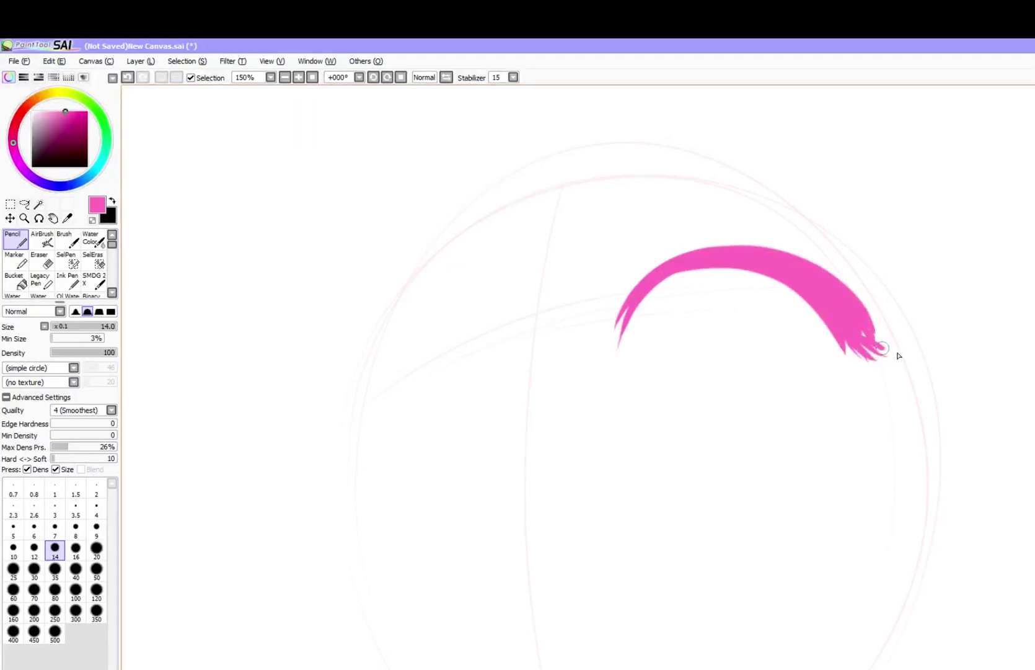
Outline the near eye's inner edge and slanted lower lid, thickening the lines at both corners.
{"action": "left_click_drag", "start_coordinate": [635, 305], "coordinate": [633, 427]}
{"action": "mouse_move", "coordinate": [632, 375]}
{"action": "left_mouse_down"}
{"action": "mouse_move", "coordinate": [619, 438]}
{"action": "mouse_move", "coordinate": [731, 412]}
{"action": "mouse_move", "coordinate": [847, 356]}
{"action": "left_mouse_up"}
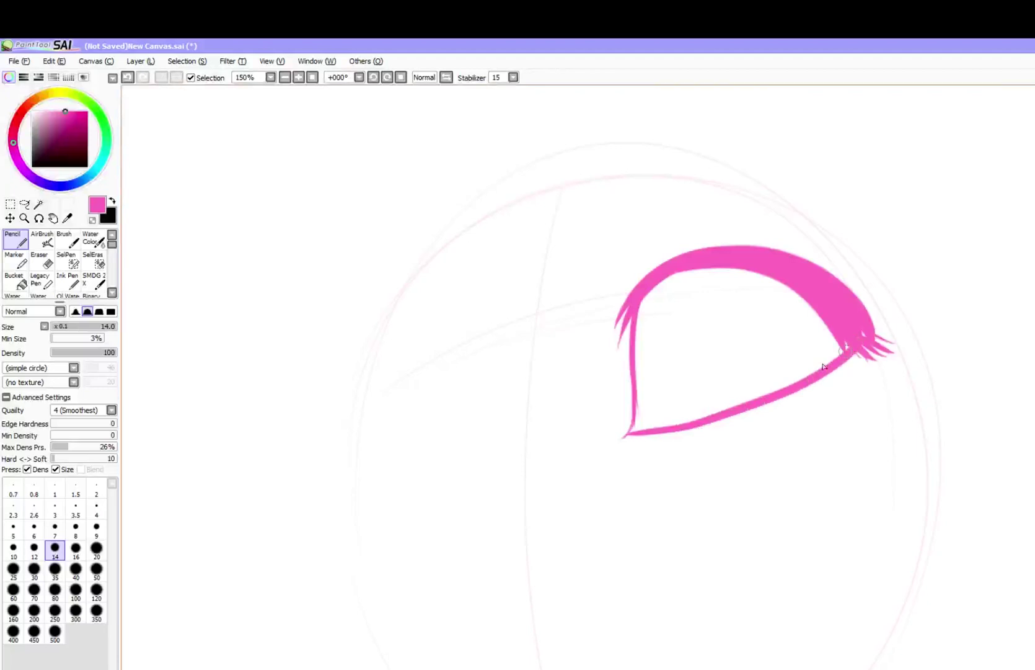
{"action": "key", "text": "ctrl+z"}
{"action": "mouse_move", "coordinate": [625, 434]}
{"action": "left_mouse_down"}
{"action": "mouse_move", "coordinate": [784, 395]}
{"action": "mouse_move", "coordinate": [878, 335]}
{"action": "mouse_move", "coordinate": [759, 402]}
{"action": "mouse_move", "coordinate": [844, 355]}
{"action": "left_mouse_up"}
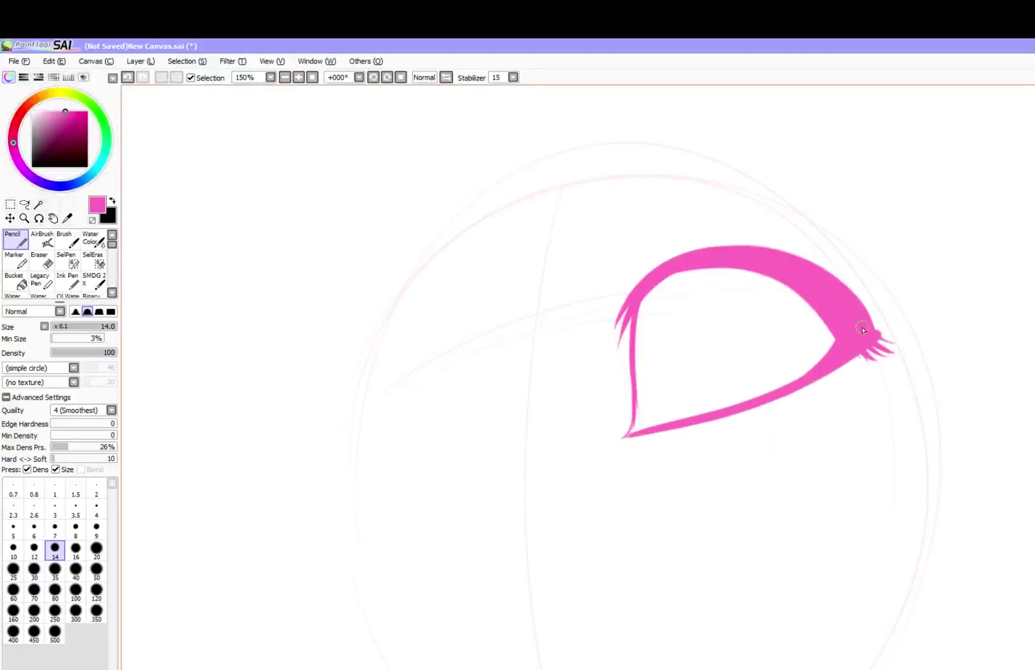
{"action": "left_click_drag", "start_coordinate": [637, 375], "coordinate": [627, 434]}
{"action": "key", "text": "ctrl+z"}
{"action": "mouse_move", "coordinate": [634, 357]}
{"action": "left_mouse_down"}
{"action": "mouse_move", "coordinate": [649, 431]}
{"action": "mouse_move", "coordinate": [634, 429]}
{"action": "left_mouse_up"}
Add curved lashes at the near eye's inner corner and a long flared wing with smaller lashes at the outer corner.
{"action": "mouse_move", "coordinate": [639, 284]}
{"action": "left_mouse_down"}
{"action": "mouse_move", "coordinate": [603, 267]}
{"action": "mouse_move", "coordinate": [644, 286]}
{"action": "mouse_move", "coordinate": [605, 308]}
{"action": "mouse_move", "coordinate": [607, 289]}
{"action": "mouse_move", "coordinate": [657, 279]}
{"action": "mouse_move", "coordinate": [617, 265]}
{"action": "left_mouse_up"}
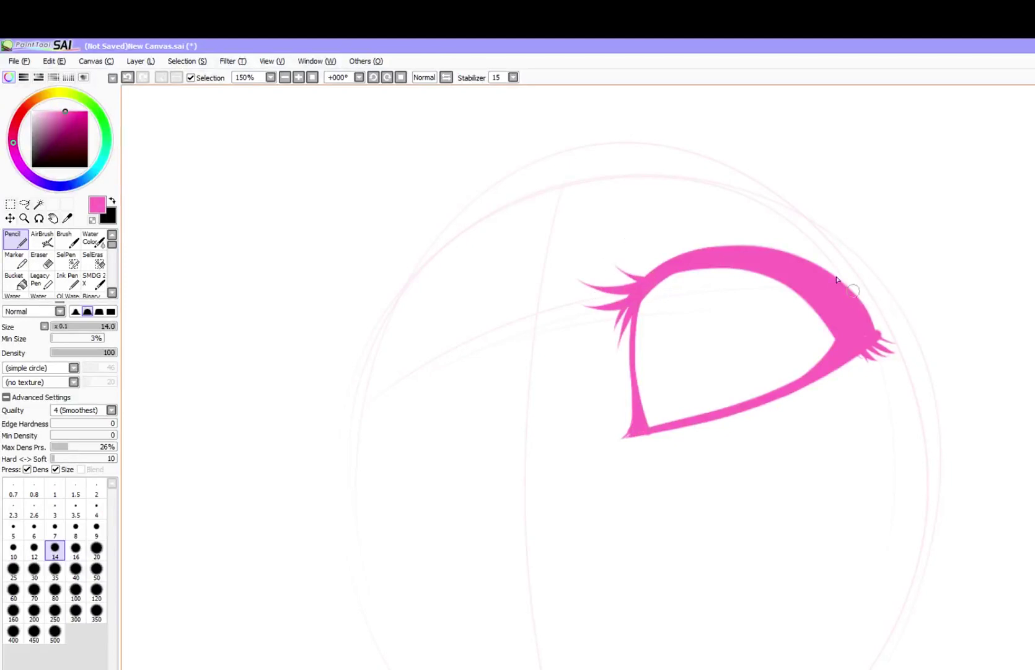
{"action": "mouse_move", "coordinate": [805, 269]}
{"action": "left_mouse_down"}
{"action": "mouse_move", "coordinate": [924, 287]}
{"action": "mouse_move", "coordinate": [988, 226]}
{"action": "mouse_move", "coordinate": [917, 307]}
{"action": "mouse_move", "coordinate": [873, 335]}
{"action": "mouse_move", "coordinate": [891, 310]}
{"action": "mouse_move", "coordinate": [856, 306]}
{"action": "left_mouse_up"}
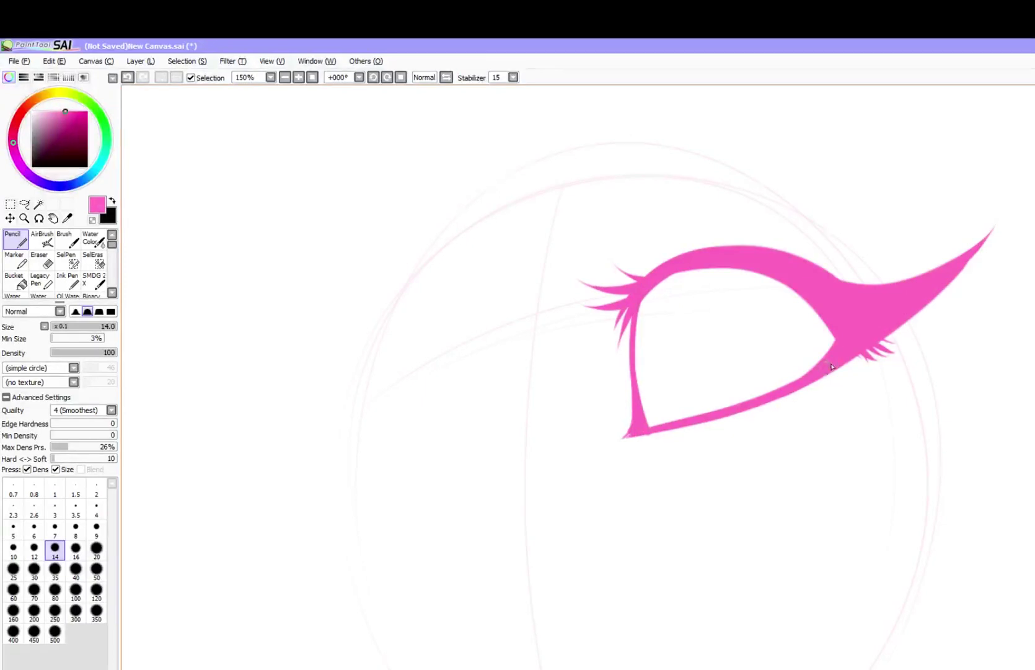
{"action": "left_click_drag", "start_coordinate": [859, 357], "coordinate": [957, 307]}
{"action": "left_click_drag", "start_coordinate": [924, 347], "coordinate": [853, 369]}
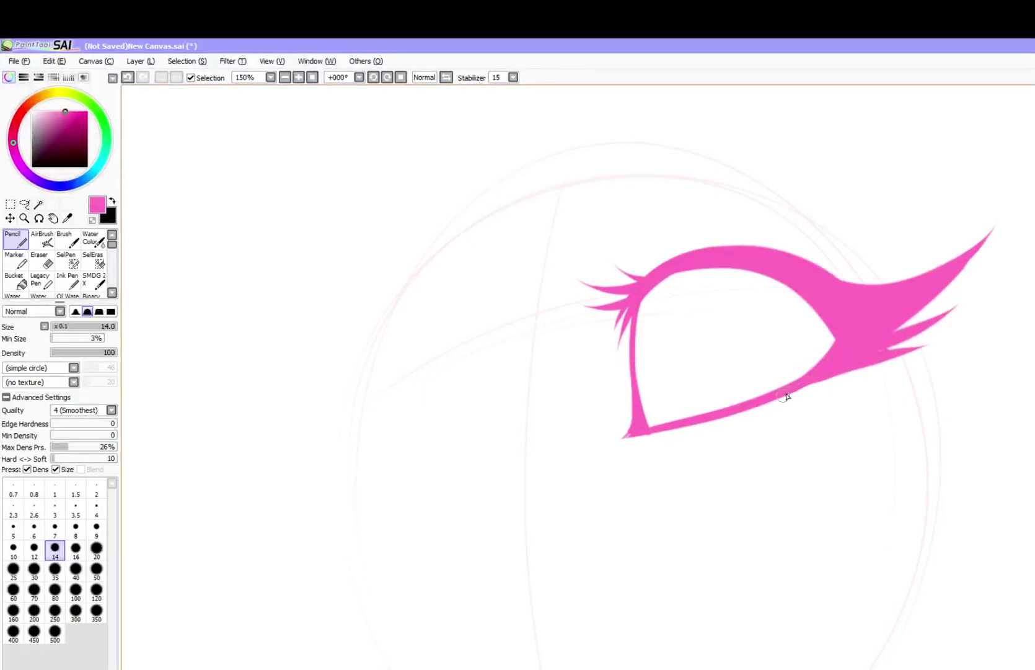
{"action": "left_click_drag", "start_coordinate": [785, 394], "coordinate": [868, 383]}
{"action": "mouse_move", "coordinate": [823, 283]}
{"action": "left_mouse_down"}
{"action": "mouse_move", "coordinate": [909, 237]}
{"action": "mouse_move", "coordinate": [866, 246]}
{"action": "left_mouse_up"}
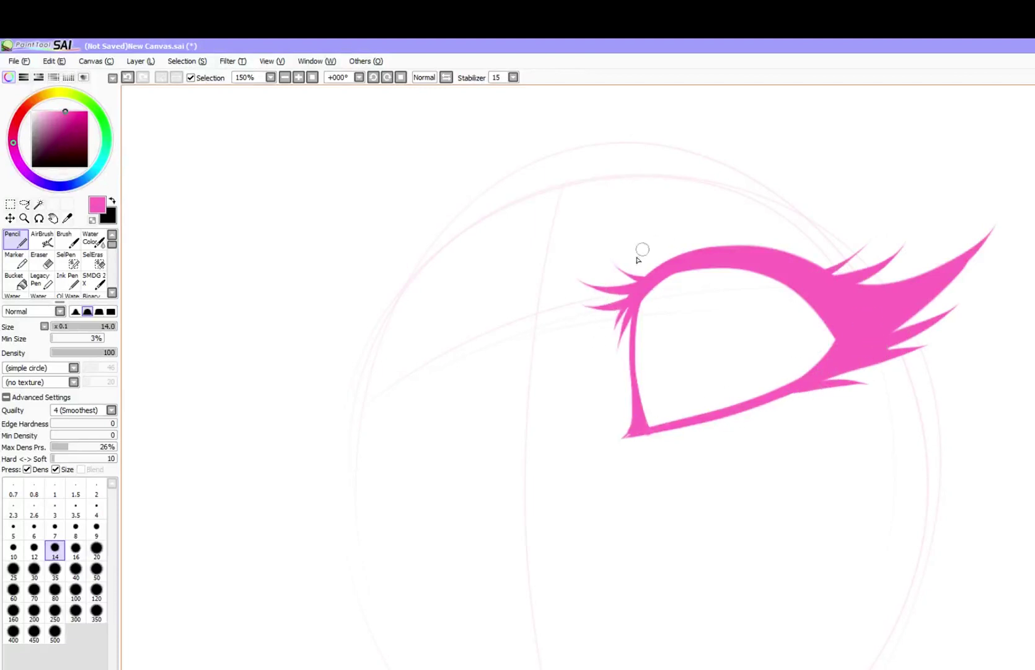
Draw a thin, broken eyelid crease above the near eye.
{"action": "mouse_move", "coordinate": [637, 271]}
{"action": "left_mouse_down"}
{"action": "mouse_move", "coordinate": [638, 239]}
{"action": "mouse_move", "coordinate": [631, 264]}
{"action": "mouse_move", "coordinate": [738, 210]}
{"action": "left_mouse_up"}
{"action": "key", "text": "ctrl+z"}
{"action": "key", "text": "ctrl+z"}
{"action": "key", "text": "ctrl+z"}
{"action": "left_click_drag", "start_coordinate": [802, 219], "coordinate": [849, 242]}
Draw a long, arched, tapering eyebrow over the near eye with a small mark at its inner end.
{"action": "left_click_drag", "start_coordinate": [586, 218], "coordinate": [534, 255]}
{"action": "left_click_drag", "start_coordinate": [633, 182], "coordinate": [939, 155]}
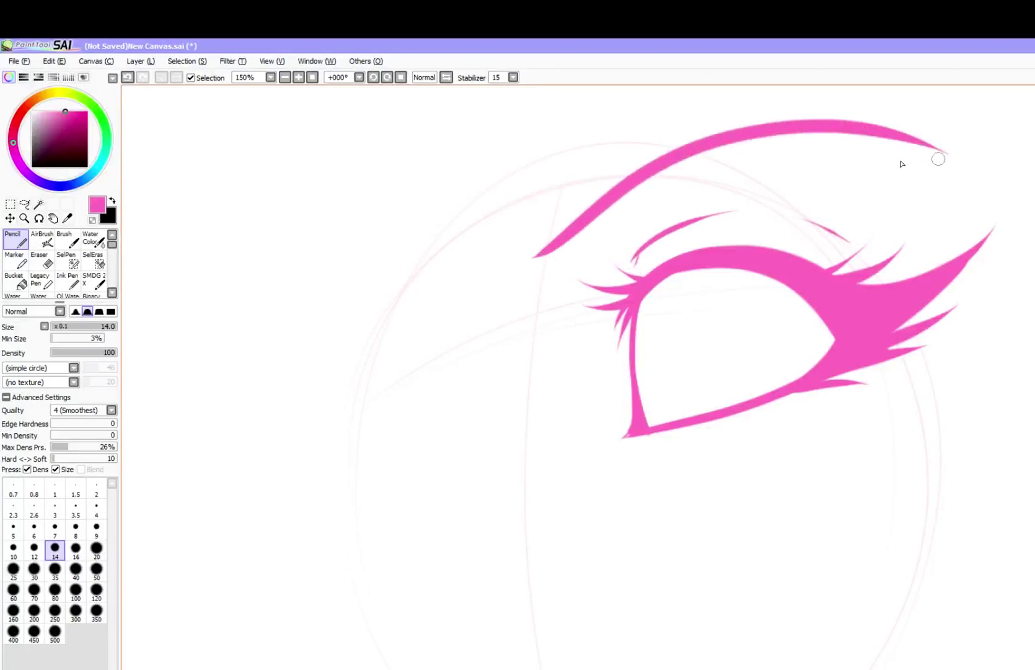
{"action": "left_click_drag", "start_coordinate": [528, 250], "coordinate": [513, 260]}
Outline the narrow, slanted far eye with a pointed bottom and a thickened upper corner.
{"action": "mouse_move", "coordinate": [389, 305]}
{"action": "left_mouse_down"}
{"action": "mouse_move", "coordinate": [459, 403]}
{"action": "mouse_move", "coordinate": [458, 428]}
{"action": "left_mouse_up"}
{"action": "key", "text": "ctrl+z"}
{"action": "mouse_move", "coordinate": [408, 327]}
{"action": "left_mouse_down"}
{"action": "mouse_move", "coordinate": [467, 403]}
{"action": "mouse_move", "coordinate": [470, 438]}
{"action": "left_mouse_up"}
{"action": "mouse_move", "coordinate": [454, 369]}
{"action": "left_mouse_down"}
{"action": "mouse_move", "coordinate": [464, 441]}
{"action": "mouse_move", "coordinate": [441, 456]}
{"action": "mouse_move", "coordinate": [414, 427]}
{"action": "mouse_move", "coordinate": [434, 451]}
{"action": "left_mouse_up"}
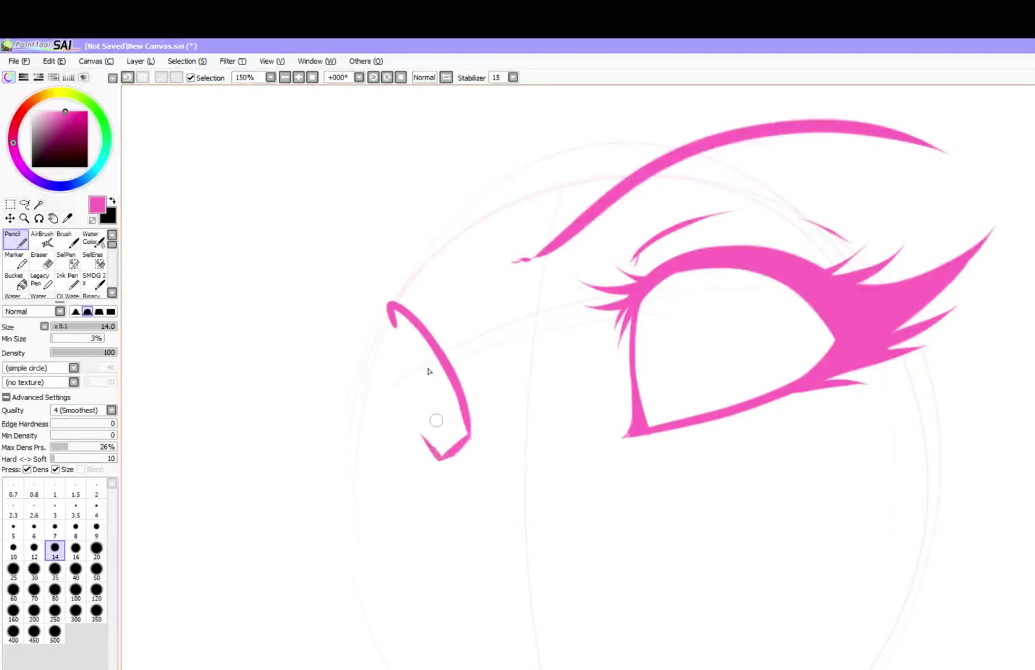
{"action": "left_click_drag", "start_coordinate": [389, 305], "coordinate": [393, 379]}
{"action": "mouse_move", "coordinate": [396, 331]}
{"action": "left_mouse_down"}
{"action": "mouse_move", "coordinate": [390, 360]}
{"action": "mouse_move", "coordinate": [413, 423]}
{"action": "mouse_move", "coordinate": [396, 364]}
{"action": "mouse_move", "coordinate": [407, 319]}
{"action": "left_mouse_up"}
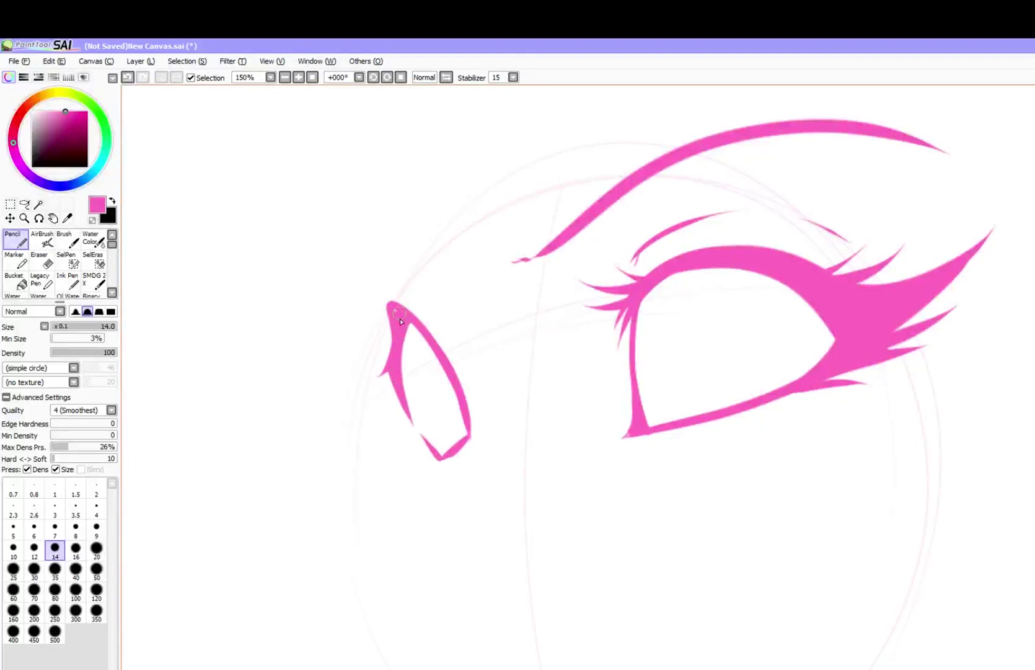
Add lashes along the far eye's outer side, close its lower outline and erase the excess at the bottom tip.
{"action": "mouse_move", "coordinate": [338, 345]}
{"action": "left_mouse_down"}
{"action": "mouse_move", "coordinate": [385, 361]}
{"action": "mouse_move", "coordinate": [375, 380]}
{"action": "mouse_move", "coordinate": [388, 380]}
{"action": "left_mouse_up"}
{"action": "mouse_move", "coordinate": [412, 424]}
{"action": "left_mouse_down"}
{"action": "mouse_move", "coordinate": [374, 402]}
{"action": "mouse_move", "coordinate": [410, 413]}
{"action": "mouse_move", "coordinate": [438, 459]}
{"action": "left_mouse_up"}
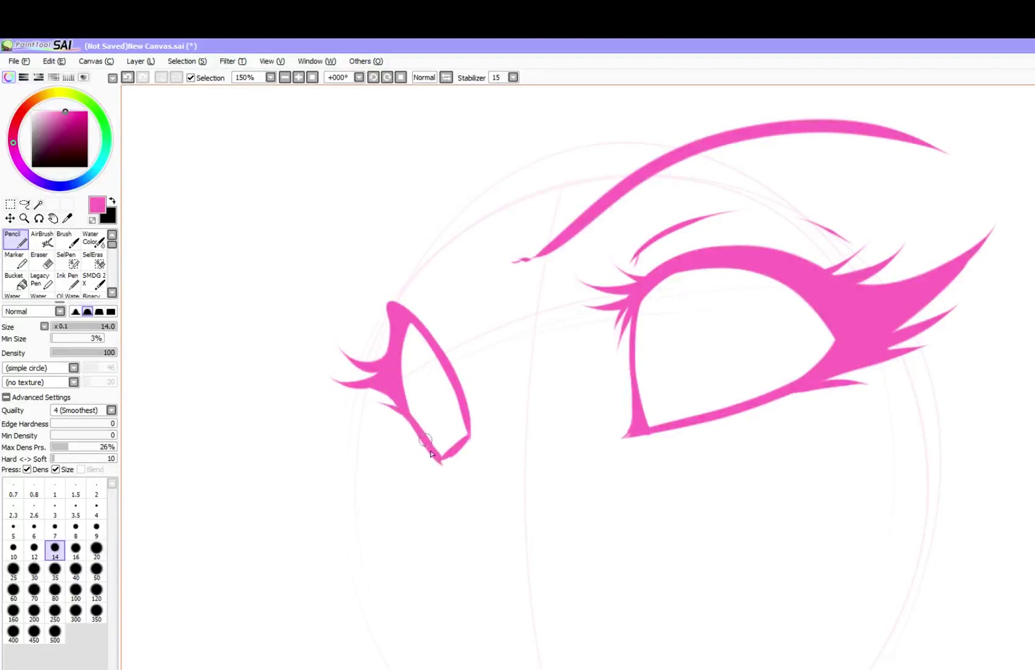
{"action": "key", "text": "e"}
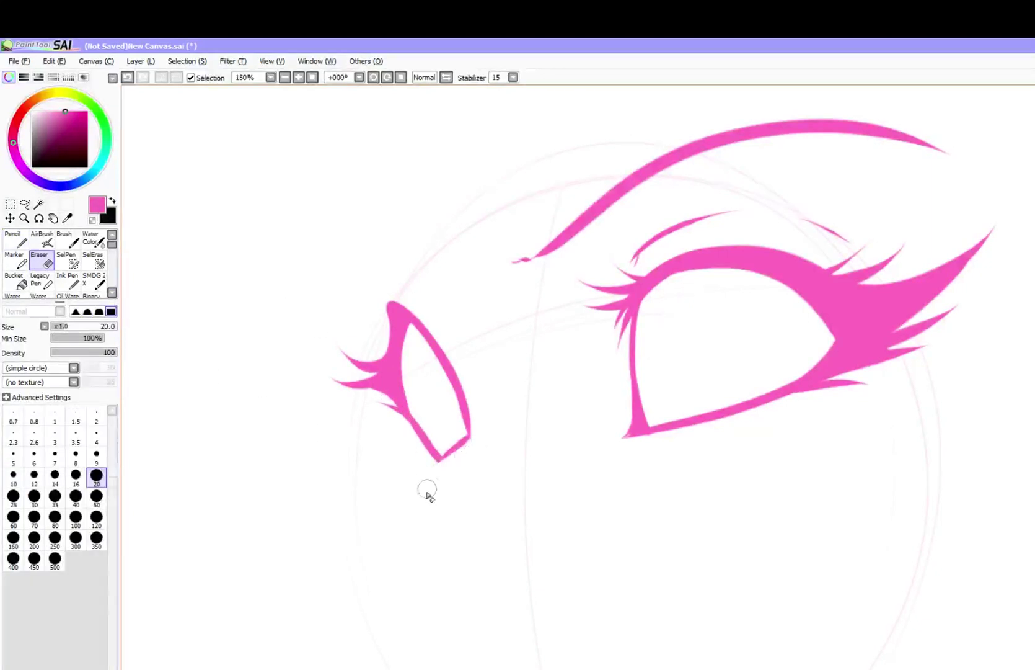
{"action": "key", "text": "n"}
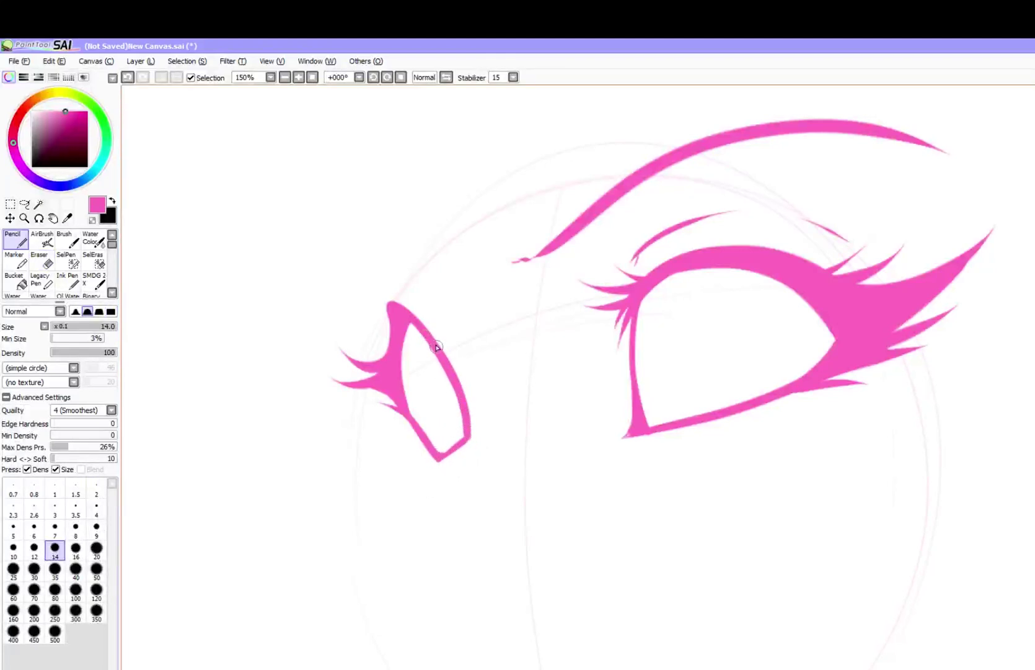
Draw the iris curve inside the far eye, plus its eyebrow and a short crease mark above the eye.
{"action": "mouse_move", "coordinate": [437, 347]}
{"action": "left_mouse_down"}
{"action": "mouse_move", "coordinate": [431, 371]}
{"action": "mouse_move", "coordinate": [457, 442]}
{"action": "left_mouse_up"}
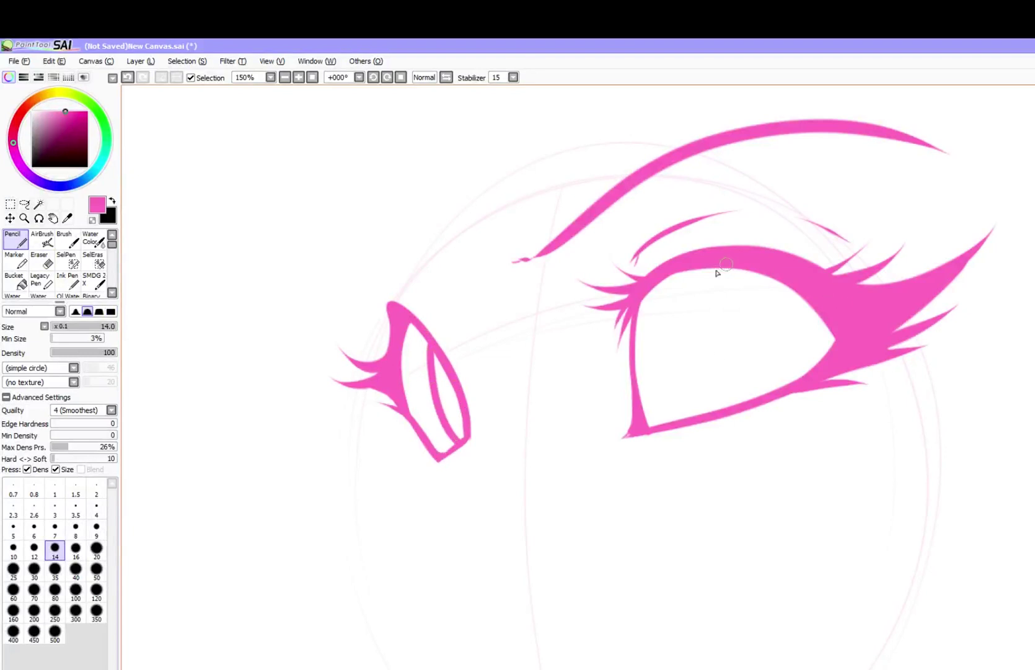
{"action": "mouse_move", "coordinate": [446, 290]}
{"action": "left_mouse_down"}
{"action": "mouse_move", "coordinate": [345, 222]}
{"action": "mouse_move", "coordinate": [296, 233]}
{"action": "left_mouse_up"}
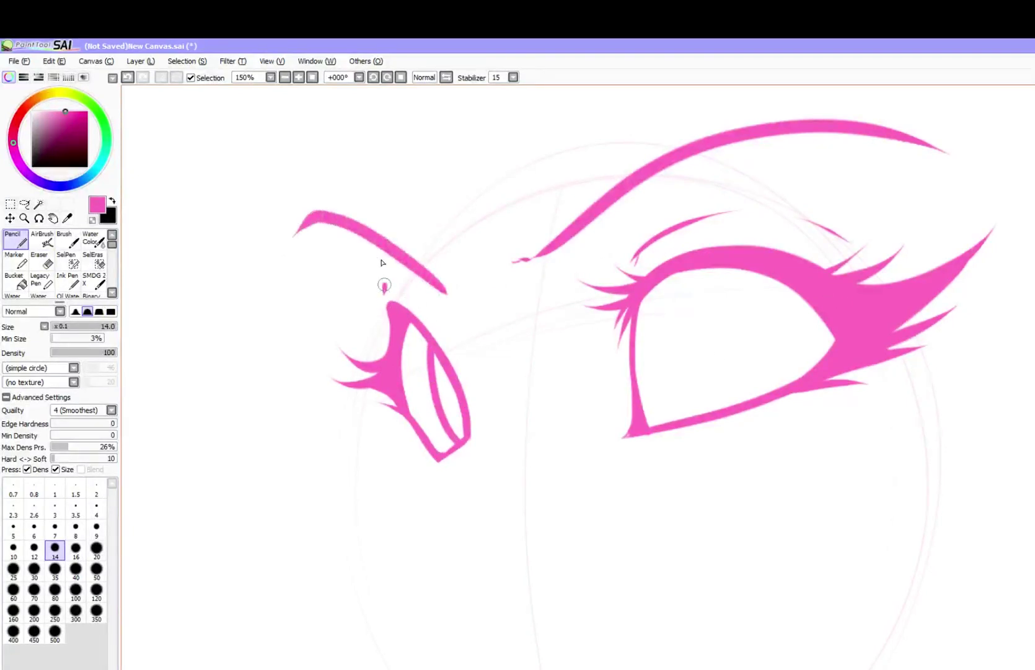
{"action": "left_click_drag", "start_coordinate": [383, 264], "coordinate": [385, 292]}
{"action": "mouse_move", "coordinate": [713, 410]}
{"action": "left_mouse_down"}
{"action": "mouse_move", "coordinate": [688, 263]}
{"action": "mouse_move", "coordinate": [679, 352]}
{"action": "mouse_move", "coordinate": [718, 403]}
{"action": "mouse_move", "coordinate": [752, 410]}
{"action": "left_mouse_up"}
{"action": "key", "text": "ctrl+z"}
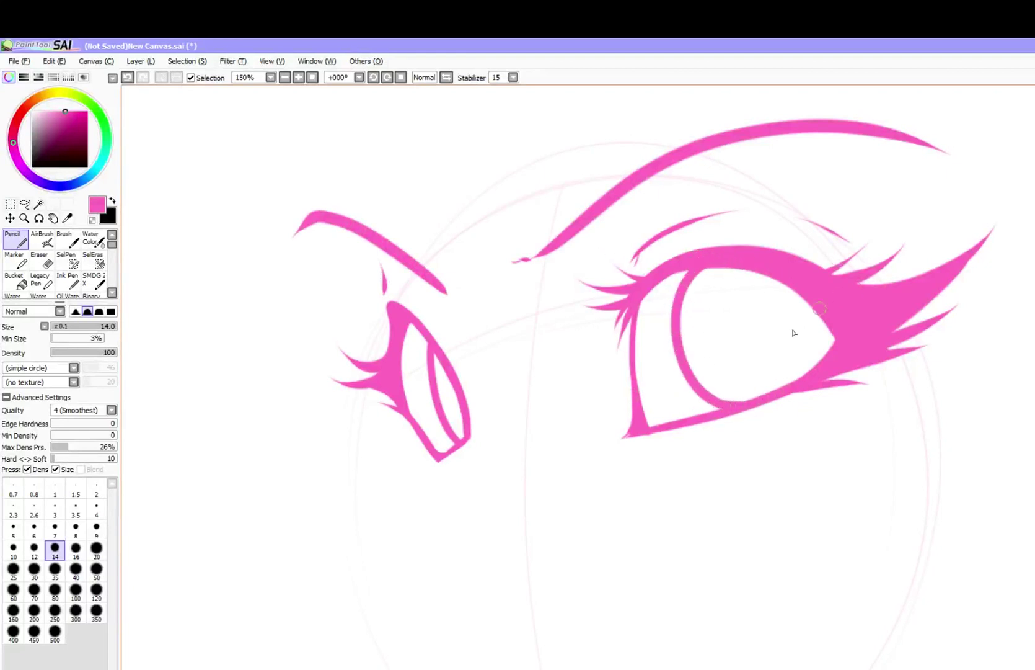
{"action": "key", "text": "ctrl+z"}
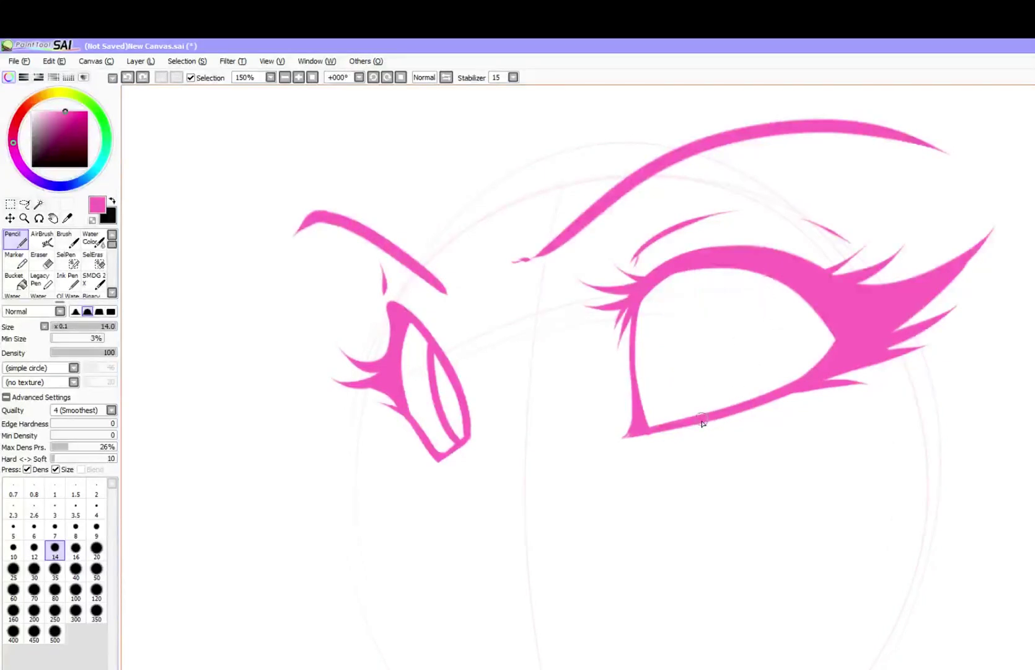
{"action": "mouse_move", "coordinate": [704, 424]}
{"action": "left_mouse_down"}
{"action": "mouse_move", "coordinate": [694, 299]}
{"action": "mouse_move", "coordinate": [810, 308]}
{"action": "mouse_move", "coordinate": [817, 330]}
{"action": "mouse_move", "coordinate": [794, 292]}
{"action": "mouse_move", "coordinate": [815, 367]}
{"action": "left_mouse_up"}
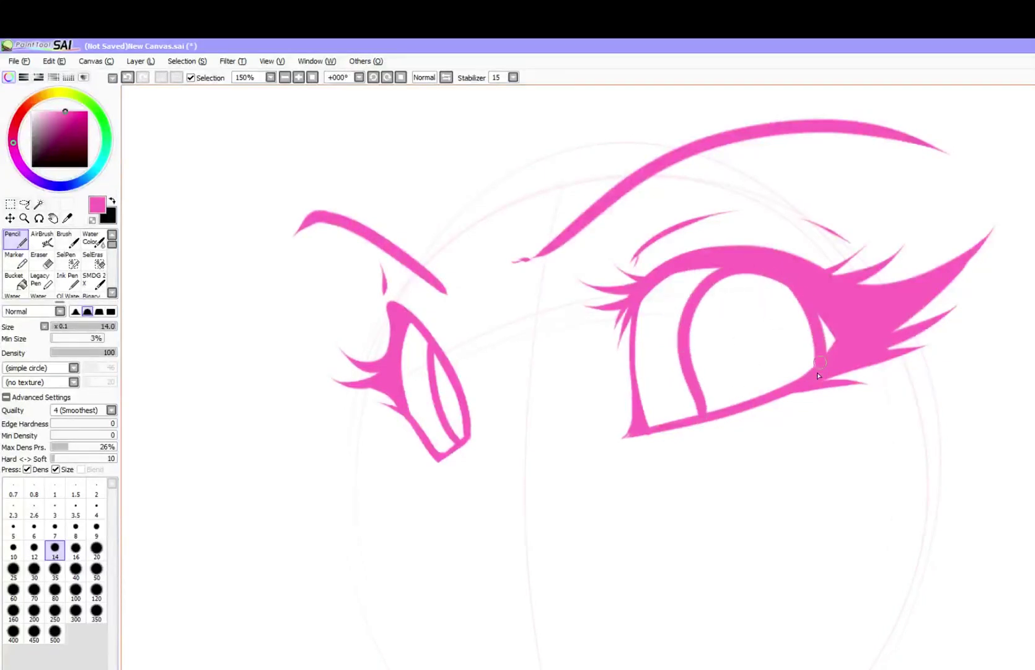
{"action": "key", "text": "ctrl+z"}
{"action": "key", "text": "ctrl+z"}
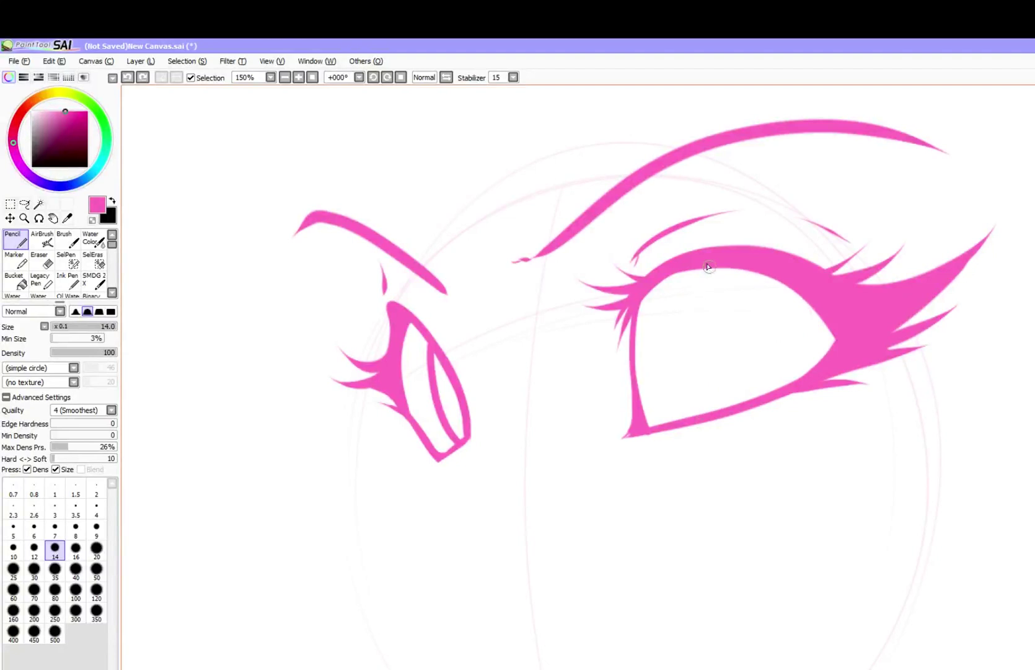
{"action": "mouse_move", "coordinate": [690, 261]}
{"action": "left_mouse_down"}
{"action": "mouse_move", "coordinate": [675, 285]}
{"action": "mouse_move", "coordinate": [700, 363]}
{"action": "mouse_move", "coordinate": [798, 360]}
{"action": "mouse_move", "coordinate": [816, 323]}
{"action": "left_mouse_up"}
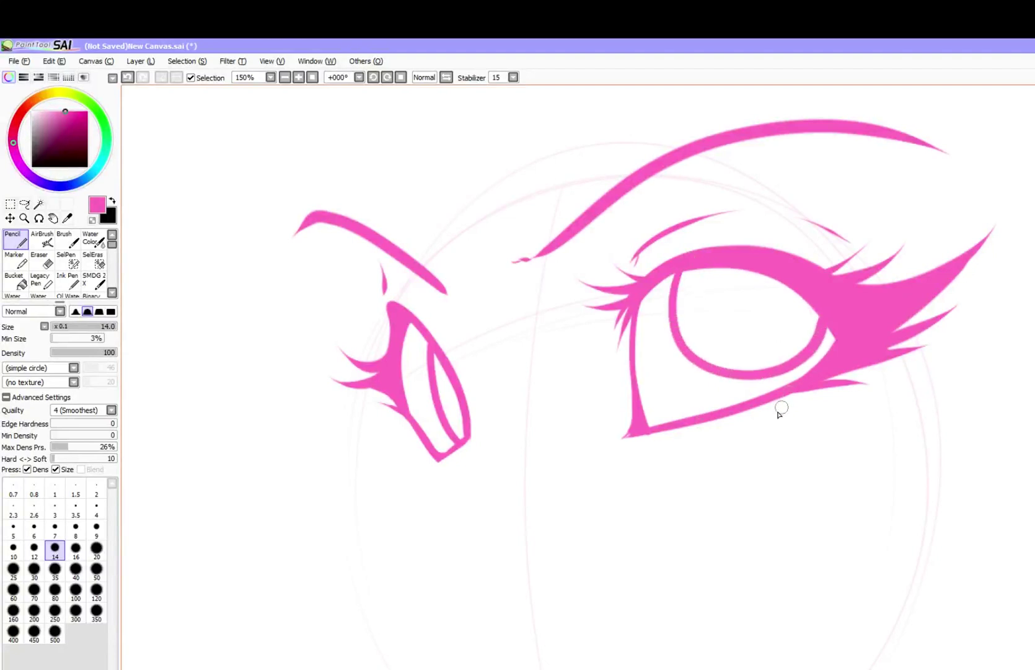
{"action": "key", "text": "ctrl+z"}
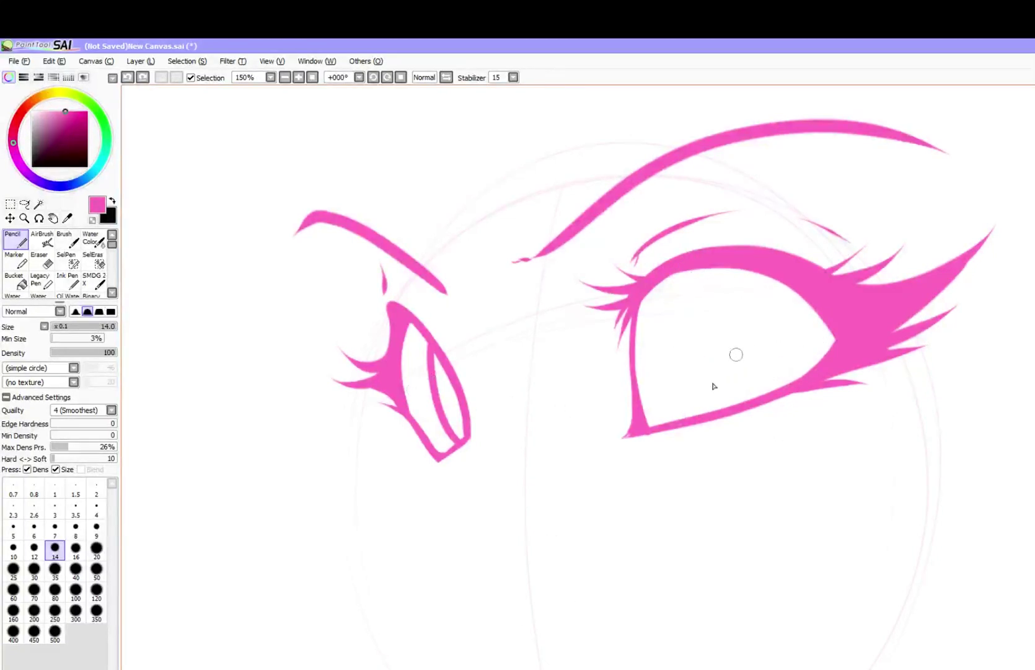
{"action": "mouse_move", "coordinate": [695, 260]}
{"action": "left_mouse_down"}
{"action": "mouse_move", "coordinate": [709, 393]}
{"action": "mouse_move", "coordinate": [830, 322]}
{"action": "left_mouse_up"}
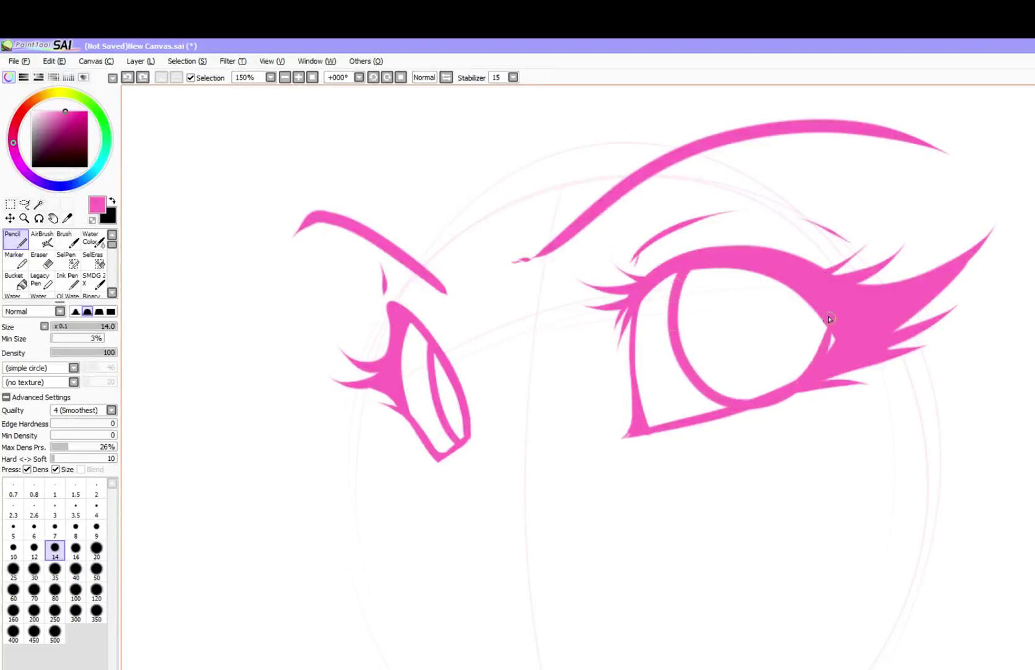
{"action": "key", "text": "ctrl+z"}
Draw the near eye's large rounded iris outline, running from the upper lash line down to the lower lid.
{"action": "mouse_move", "coordinate": [690, 270]}
{"action": "left_mouse_down"}
{"action": "mouse_move", "coordinate": [673, 326]}
{"action": "mouse_move", "coordinate": [726, 399]}
{"action": "mouse_move", "coordinate": [804, 381]}
{"action": "mouse_move", "coordinate": [832, 331]}
{"action": "left_mouse_up"}
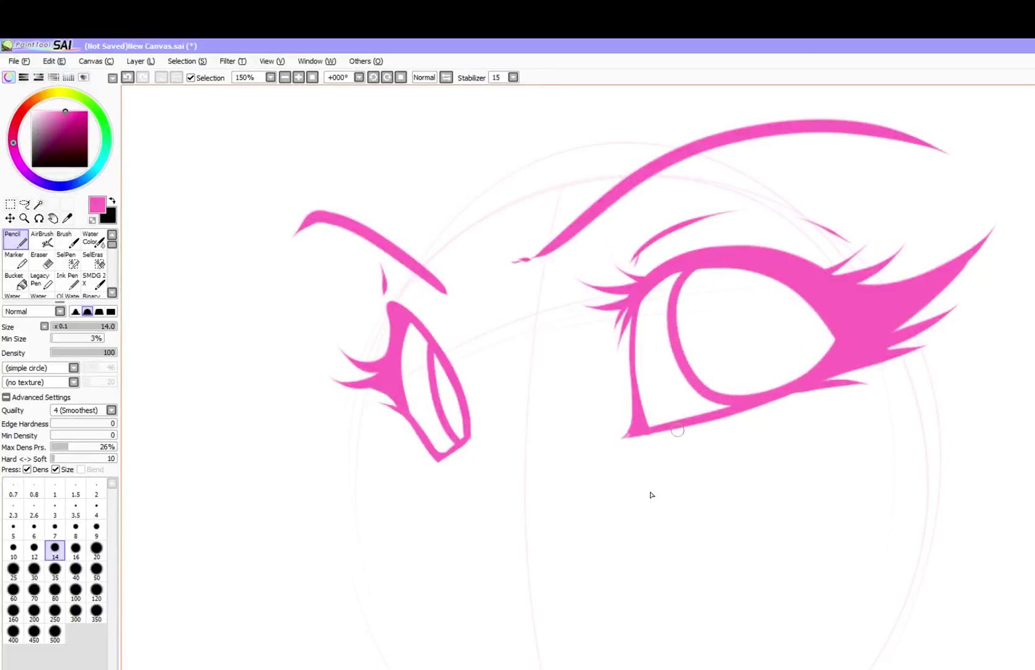
{"action": "mouse_move", "coordinate": [527, 535]}
{"action": "left_mouse_down"}
{"action": "mouse_move", "coordinate": [740, 483]}
{"action": "mouse_move", "coordinate": [747, 512]}
{"action": "left_mouse_up"}
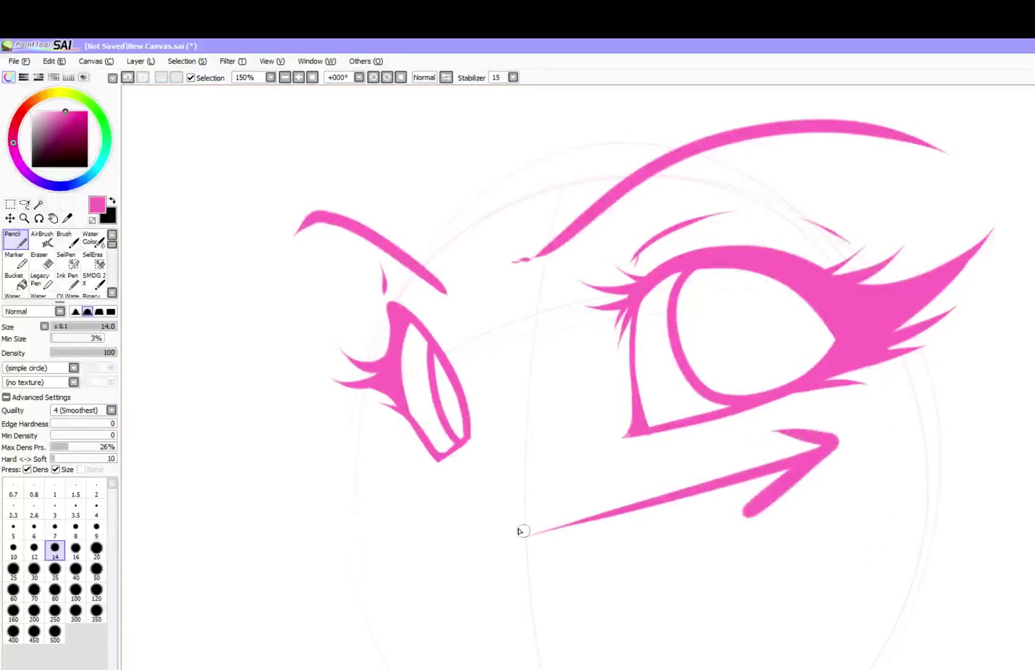
{"action": "key", "text": "ctrl+z"}
Draw the angular nose profile with a small nostril mark and a curved smiling mouth ending in a rounded corner.
{"action": "mouse_move", "coordinate": [476, 480]}
{"action": "left_mouse_down"}
{"action": "mouse_move", "coordinate": [414, 555]}
{"action": "mouse_move", "coordinate": [464, 642]}
{"action": "mouse_move", "coordinate": [540, 620]}
{"action": "left_mouse_up"}
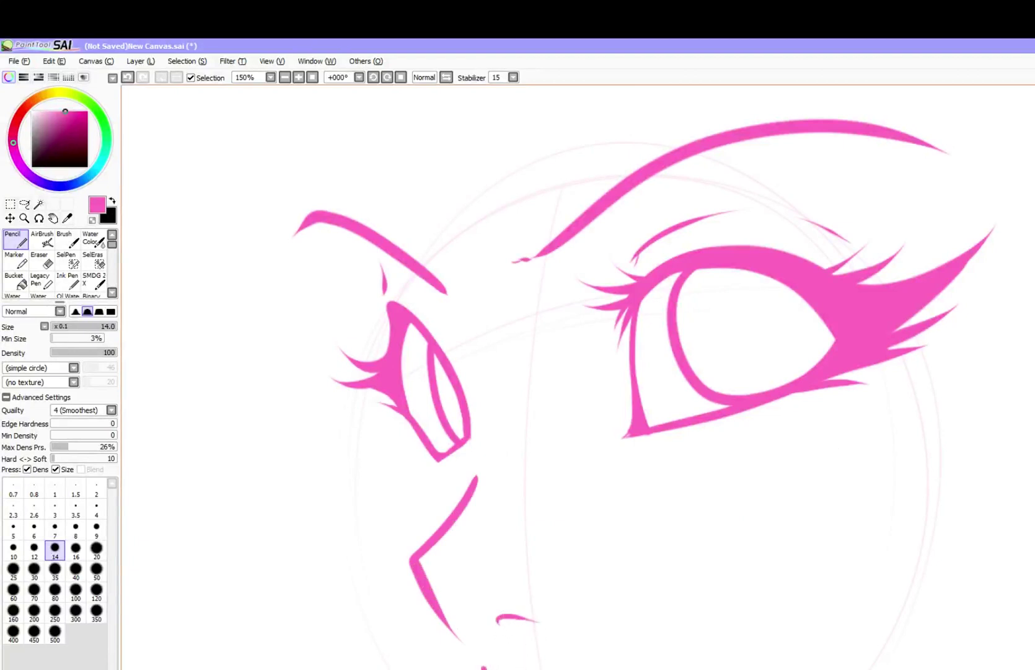
{"action": "mouse_move", "coordinate": [620, 668]}
{"action": "left_mouse_down"}
{"action": "mouse_move", "coordinate": [740, 576]}
{"action": "mouse_move", "coordinate": [747, 584]}
{"action": "left_mouse_up"}
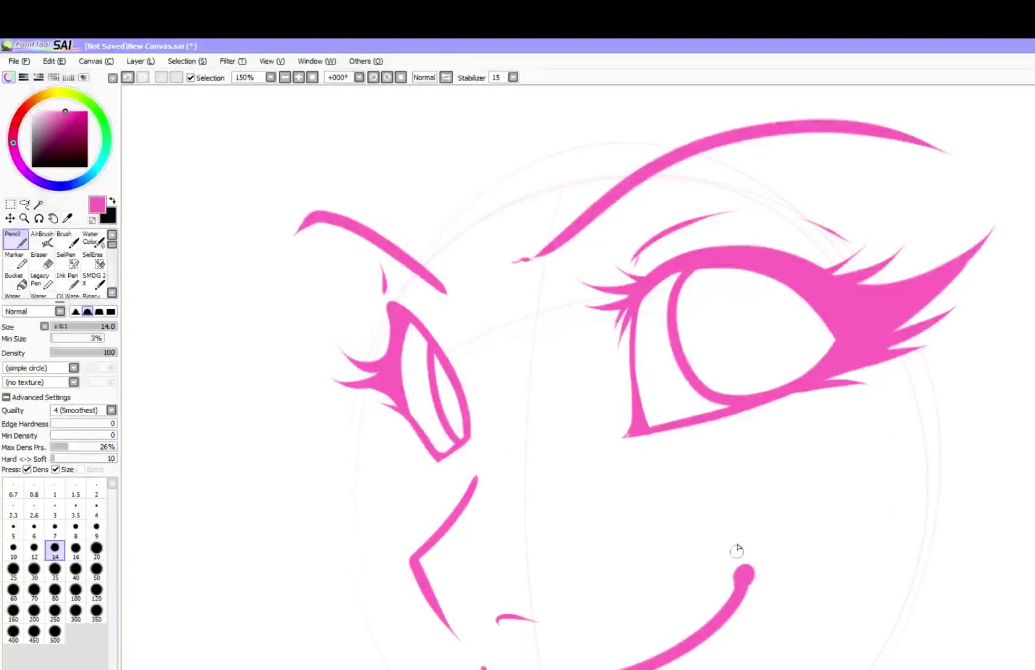
{"action": "left_click_drag", "start_coordinate": [756, 515], "coordinate": [789, 514]}
{"action": "key", "text": "ctrl+z"}
{"action": "mouse_move", "coordinate": [837, 590]}
{"action": "left_mouse_down"}
{"action": "mouse_move", "coordinate": [932, 457]}
{"action": "mouse_move", "coordinate": [861, 558]}
{"action": "mouse_move", "coordinate": [968, 496]}
{"action": "mouse_move", "coordinate": [918, 629]}
{"action": "mouse_move", "coordinate": [994, 542]}
{"action": "mouse_move", "coordinate": [905, 564]}
{"action": "left_mouse_up"}
{"action": "key", "text": "ctrl+z"}
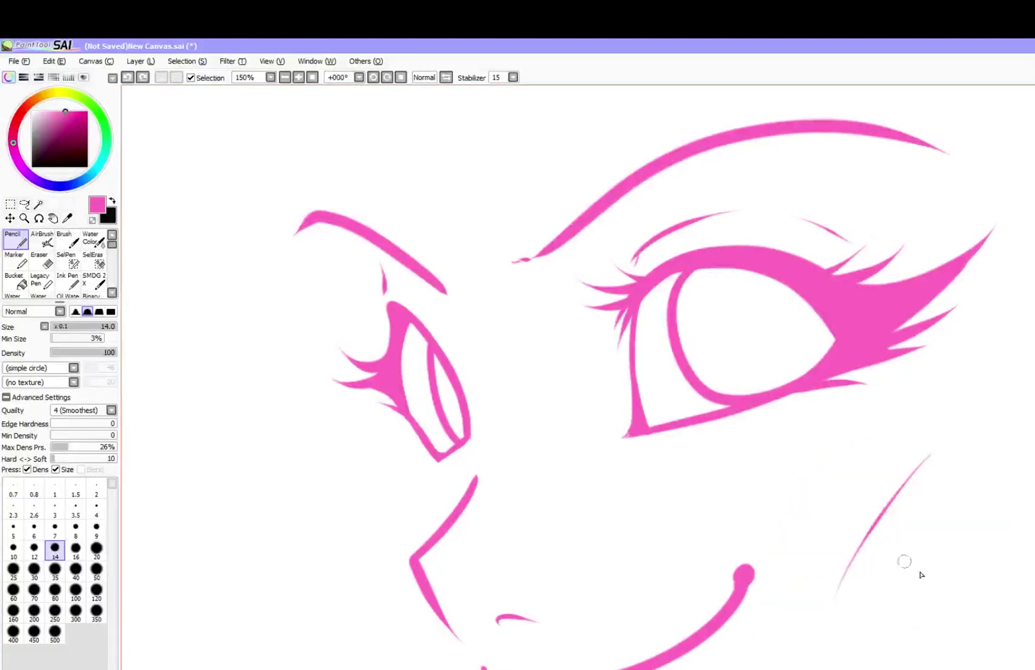
{"action": "key", "text": "ctrl+z"}
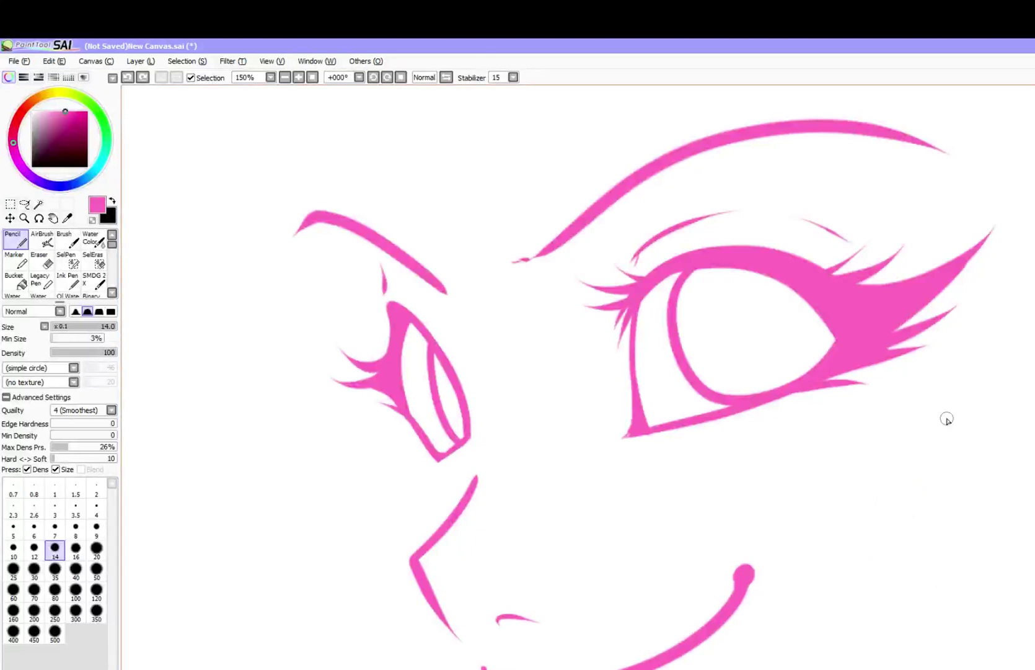
Turn the pink line art black with a Hue and Saturation adjustment.
{"action": "key", "text": "ctrl+u"}
{"action": "left_click_drag", "start_coordinate": [905, 669], "coordinate": [844, 669]}
{"action": "key", "text": "Return"}
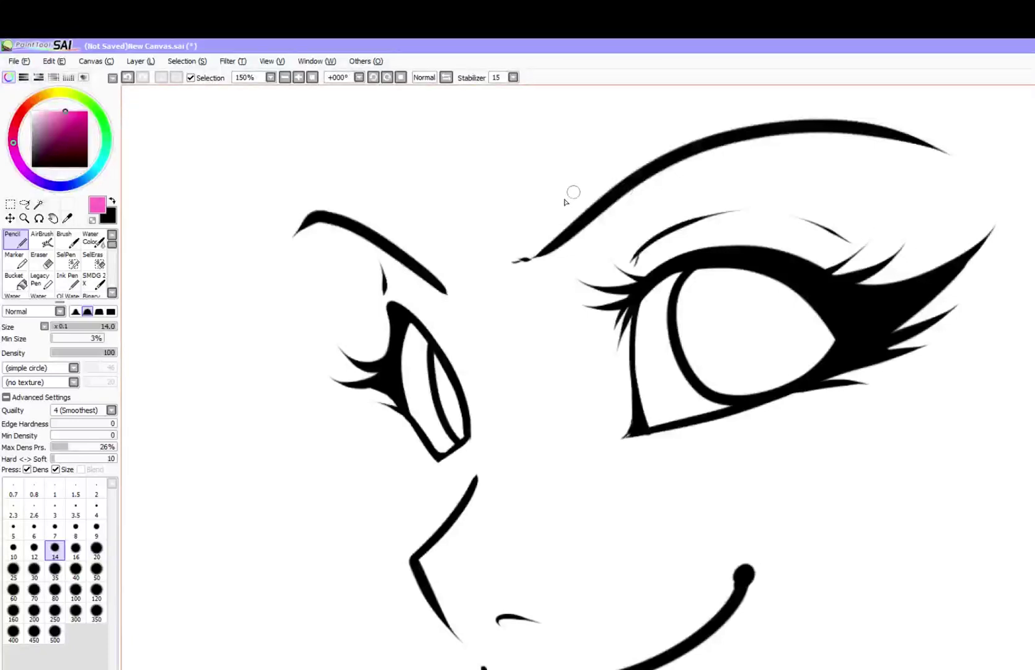
Fill the area behind the line art with a pale, dusty pink using the Bucket.
{"action": "left_click", "coordinate": [21, 284]}
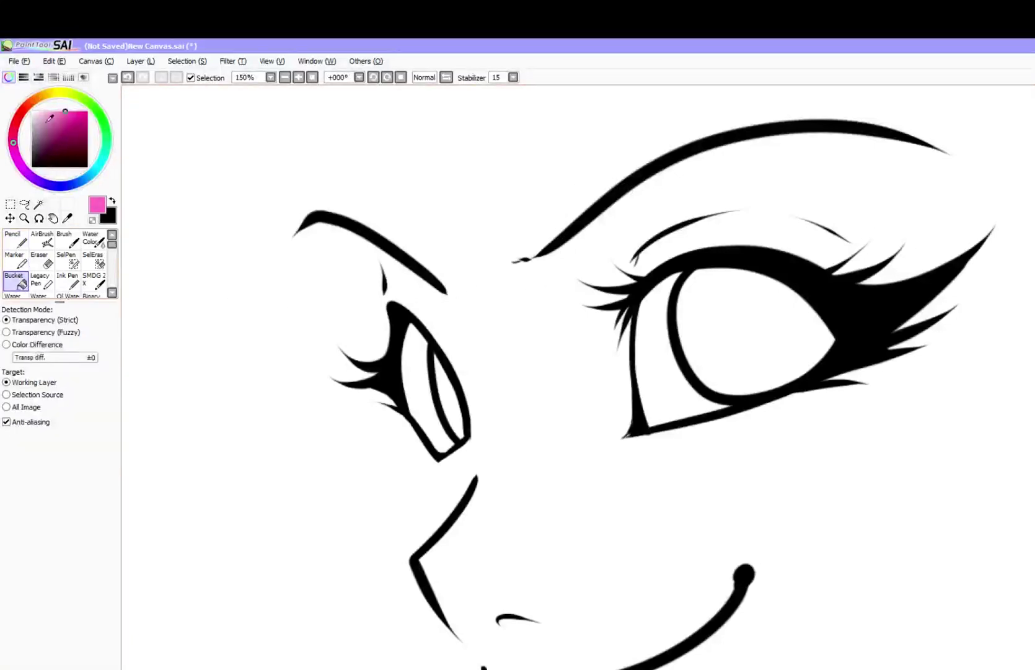
{"action": "left_click_drag", "start_coordinate": [50, 124], "coordinate": [40, 118]}
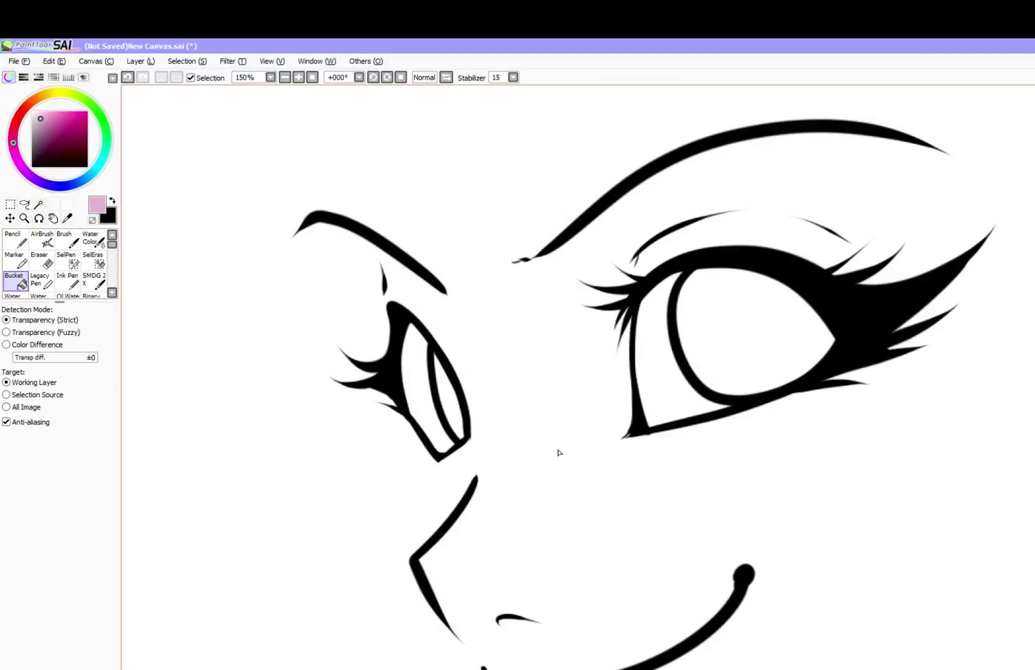
{"action": "left_click", "coordinate": [558, 452]}
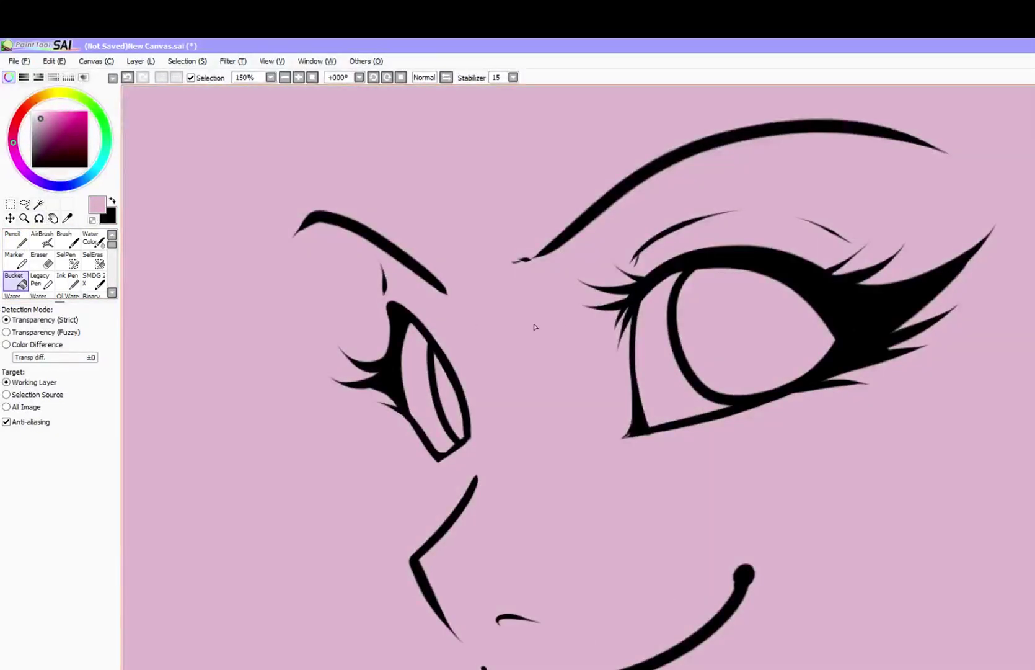
Mute the pink background to a greyer tone with a Hue and Saturation adjustment.
{"action": "key", "text": "ctrl+u"}
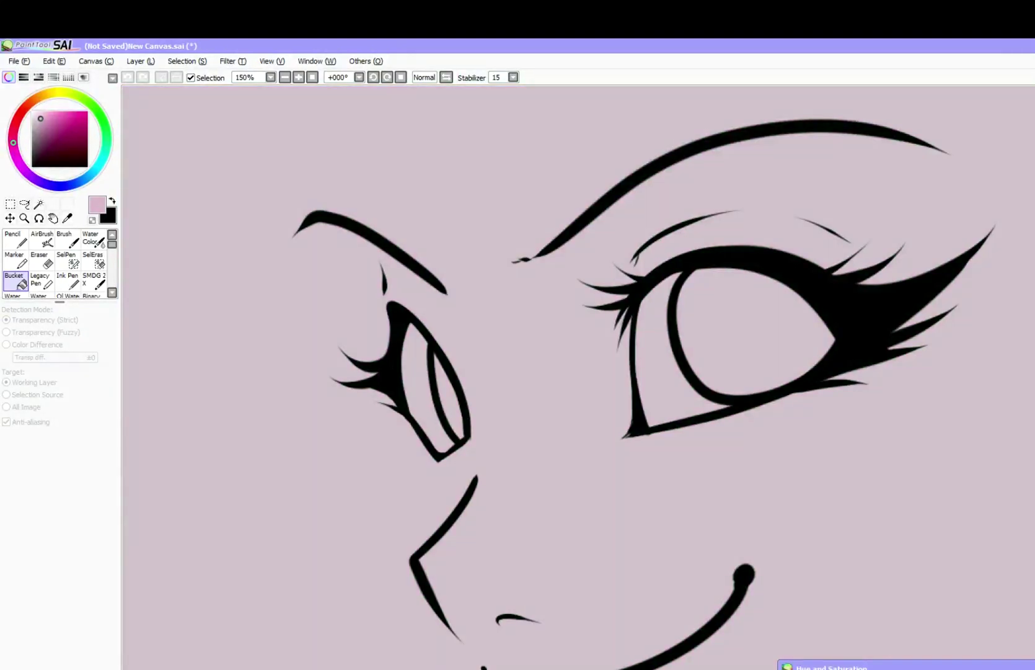
{"action": "key", "text": "Return"}
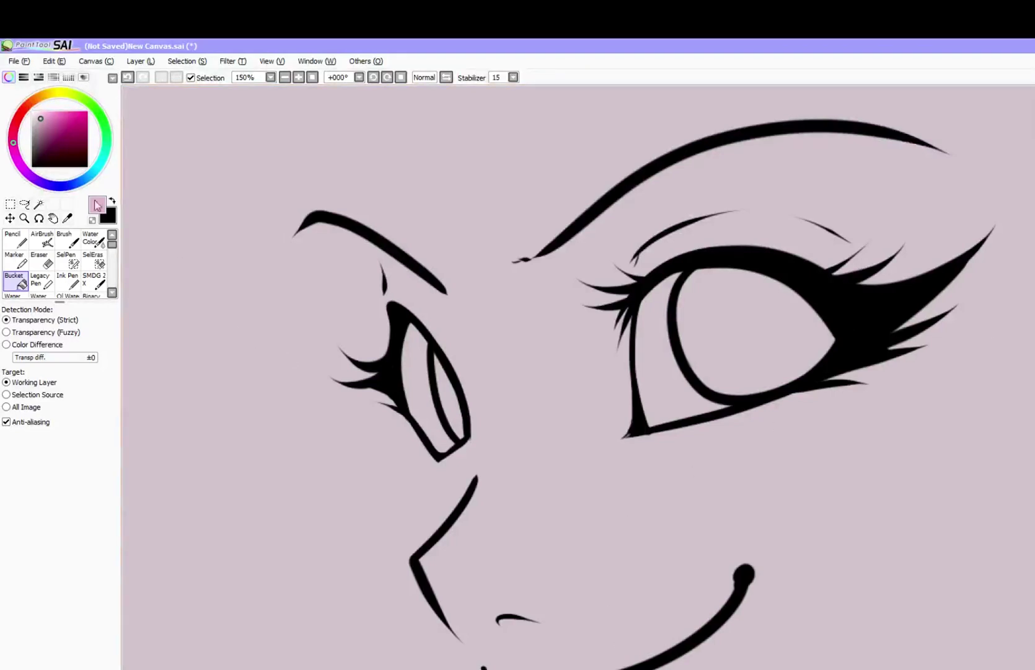
Trace the inner edges of both eyes and irises in white with the Pencil at size 14.
{"action": "left_click", "coordinate": [33, 112]}
{"action": "left_click", "coordinate": [14, 239]}
{"action": "left_click", "coordinate": [97, 548]}
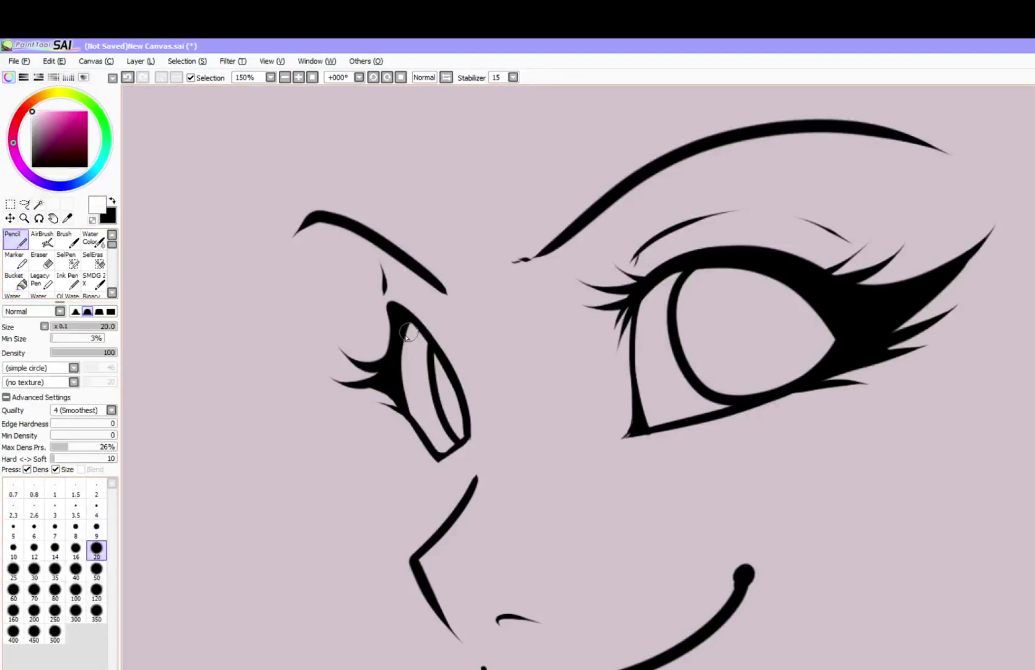
{"action": "left_click", "coordinate": [55, 548]}
{"action": "mouse_move", "coordinate": [408, 327]}
{"action": "left_mouse_down"}
{"action": "mouse_move", "coordinate": [401, 375]}
{"action": "mouse_move", "coordinate": [441, 449]}
{"action": "mouse_move", "coordinate": [459, 434]}
{"action": "mouse_move", "coordinate": [457, 408]}
{"action": "mouse_move", "coordinate": [409, 329]}
{"action": "left_mouse_up"}
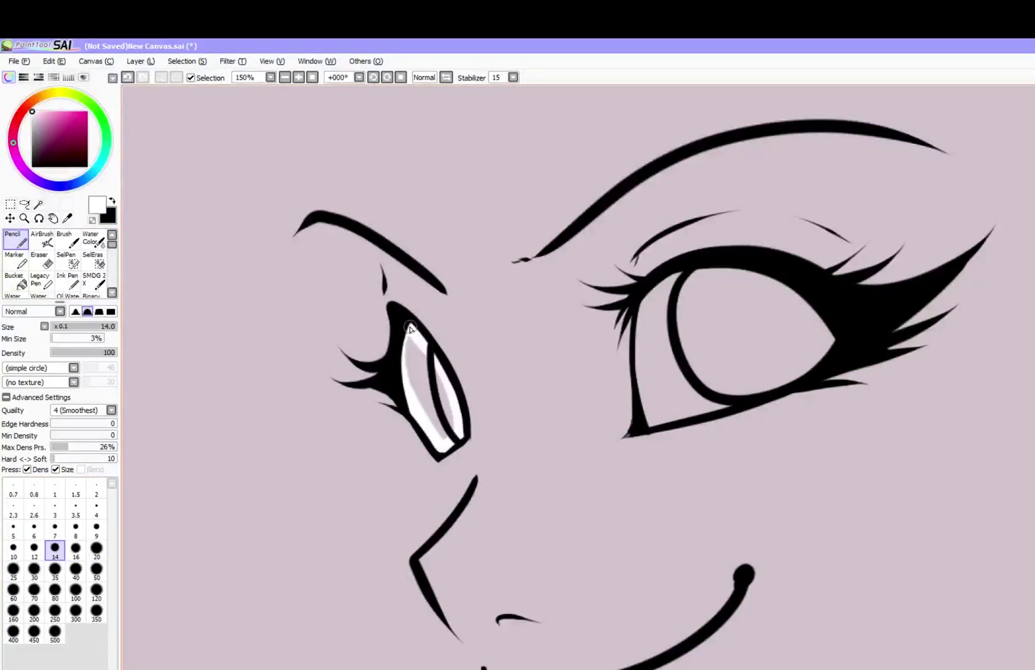
{"action": "mouse_move", "coordinate": [677, 273]}
{"action": "left_mouse_down"}
{"action": "mouse_move", "coordinate": [635, 329]}
{"action": "mouse_move", "coordinate": [634, 391]}
{"action": "mouse_move", "coordinate": [648, 424]}
{"action": "mouse_move", "coordinate": [819, 364]}
{"action": "mouse_move", "coordinate": [786, 279]}
{"action": "mouse_move", "coordinate": [681, 273]}
{"action": "mouse_move", "coordinate": [659, 290]}
{"action": "mouse_move", "coordinate": [666, 274]}
{"action": "left_mouse_up"}
{"action": "mouse_move", "coordinate": [406, 336]}
{"action": "left_mouse_down"}
{"action": "mouse_move", "coordinate": [416, 407]}
{"action": "mouse_move", "coordinate": [451, 437]}
{"action": "mouse_move", "coordinate": [445, 388]}
{"action": "mouse_move", "coordinate": [407, 319]}
{"action": "mouse_move", "coordinate": [440, 357]}
{"action": "left_mouse_up"}
{"action": "mouse_move", "coordinate": [458, 440]}
{"action": "left_mouse_down"}
{"action": "mouse_move", "coordinate": [408, 388]}
{"action": "mouse_move", "coordinate": [404, 344]}
{"action": "mouse_move", "coordinate": [440, 354]}
{"action": "left_mouse_up"}
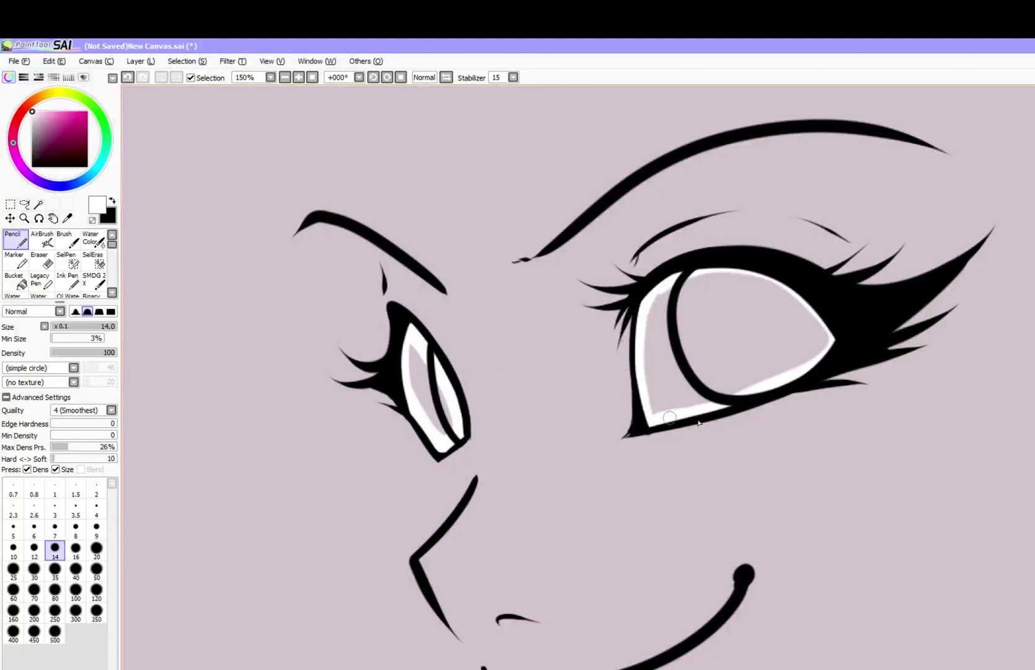
Fill the remaining interiors of both eyes with white using the Bucket.
{"action": "left_click", "coordinate": [15, 280]}
{"action": "left_click", "coordinate": [440, 386]}
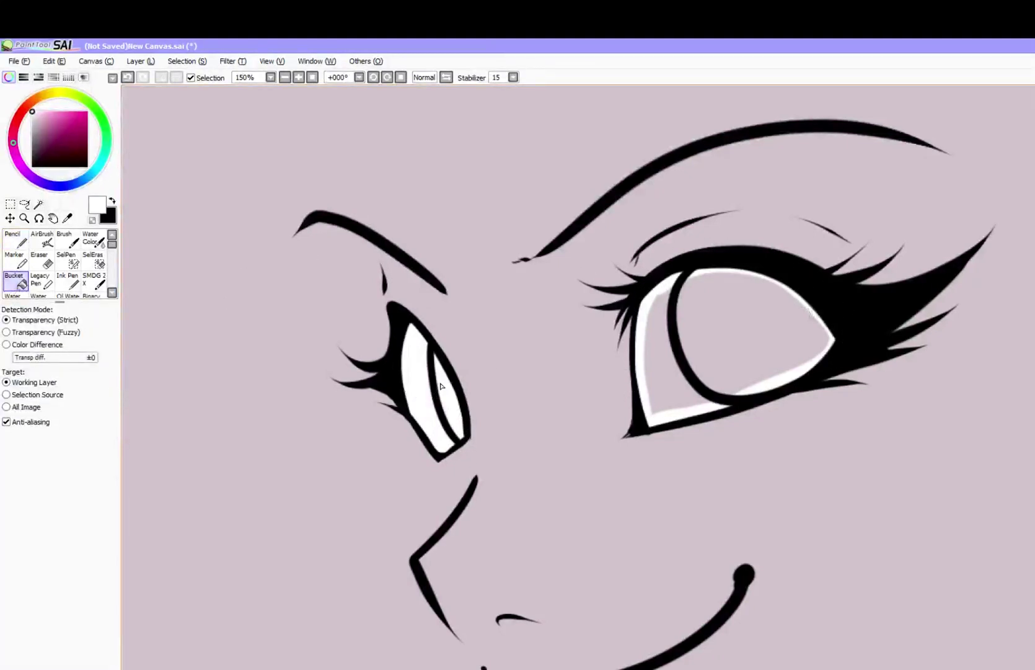
{"action": "left_click", "coordinate": [777, 359]}
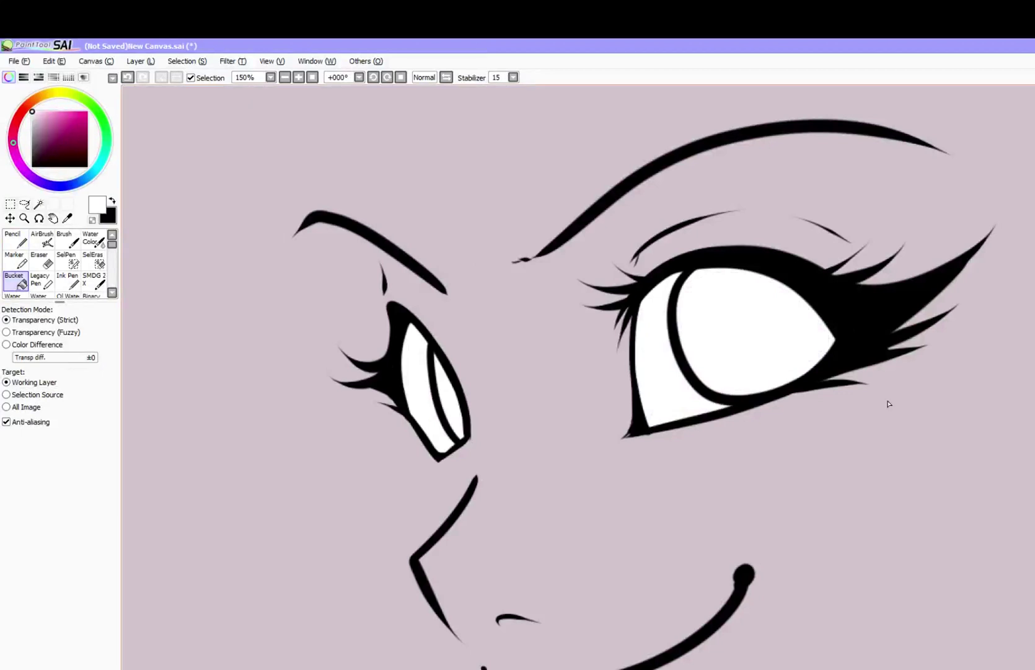
Colour both irises bright magenta, pencilling in the far one and outlining the near one before filling it with the Bucket.
{"action": "key", "text": "n"}
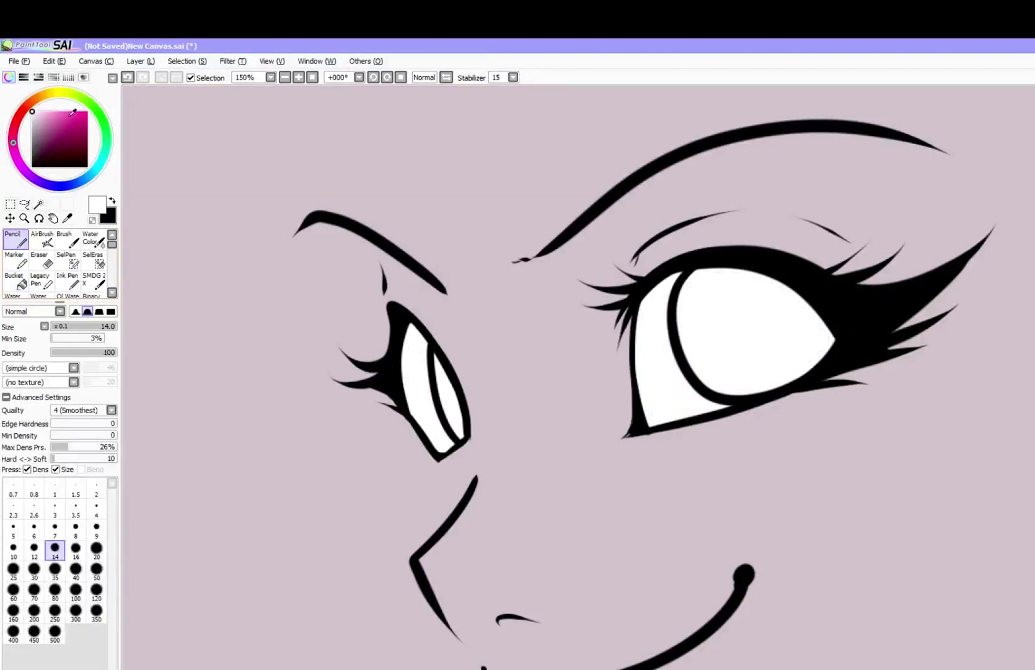
{"action": "left_click_drag", "start_coordinate": [73, 112], "coordinate": [79, 111]}
{"action": "left_click_drag", "start_coordinate": [436, 357], "coordinate": [460, 434]}
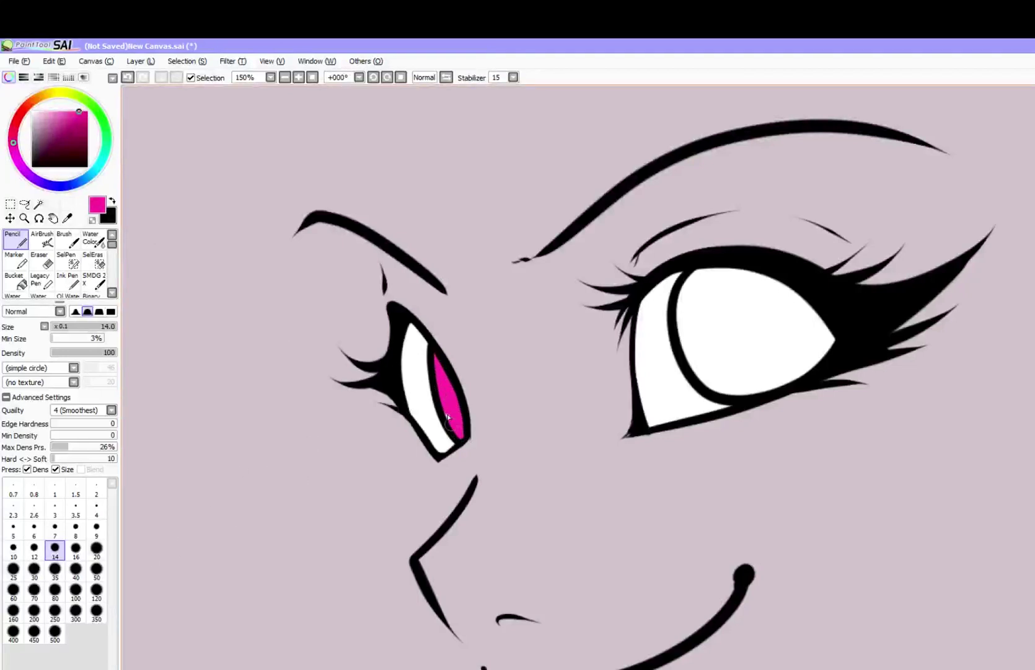
{"action": "mouse_move", "coordinate": [730, 270]}
{"action": "left_mouse_down"}
{"action": "mouse_move", "coordinate": [691, 277]}
{"action": "mouse_move", "coordinate": [680, 308]}
{"action": "mouse_move", "coordinate": [677, 336]}
{"action": "mouse_move", "coordinate": [693, 370]}
{"action": "mouse_move", "coordinate": [712, 387]}
{"action": "mouse_move", "coordinate": [746, 390]}
{"action": "mouse_move", "coordinate": [817, 373]}
{"action": "mouse_move", "coordinate": [841, 327]}
{"action": "mouse_move", "coordinate": [738, 268]}
{"action": "left_mouse_up"}
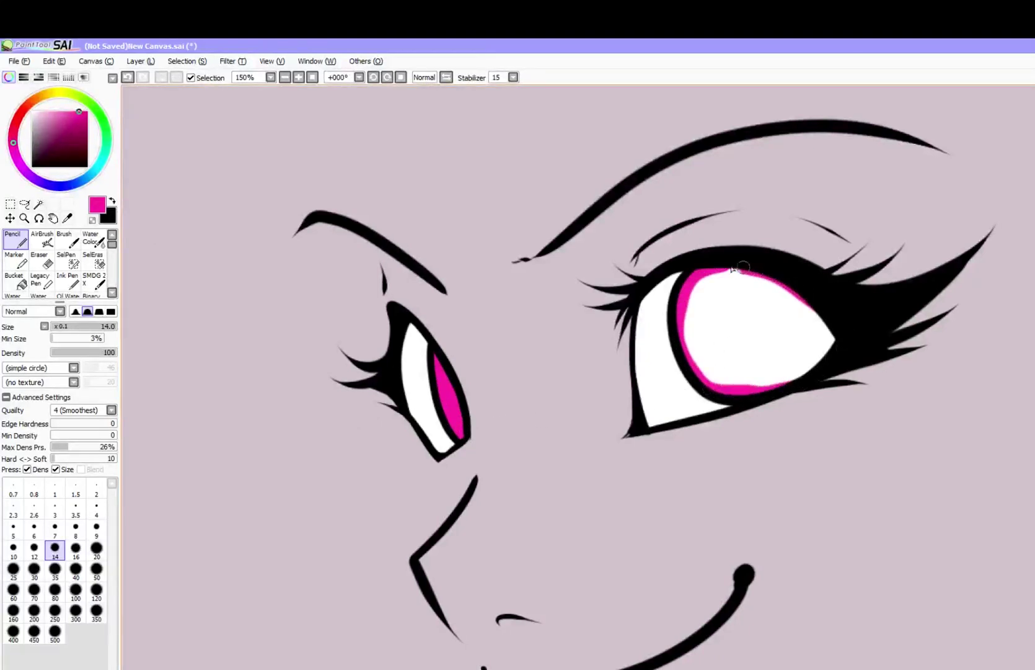
{"action": "left_click", "coordinate": [15, 280]}
{"action": "left_click", "coordinate": [756, 333]}
{"action": "left_click", "coordinate": [13, 242]}
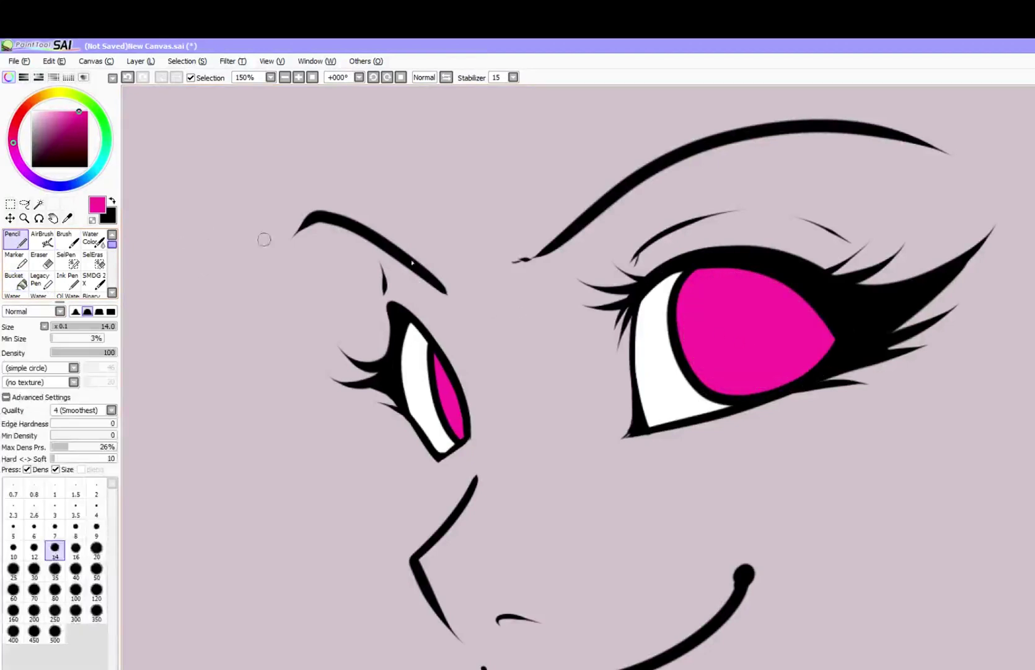
{"action": "key", "text": "e"}
{"action": "key", "text": "n"}
{"action": "key", "text": "alt+F4"}
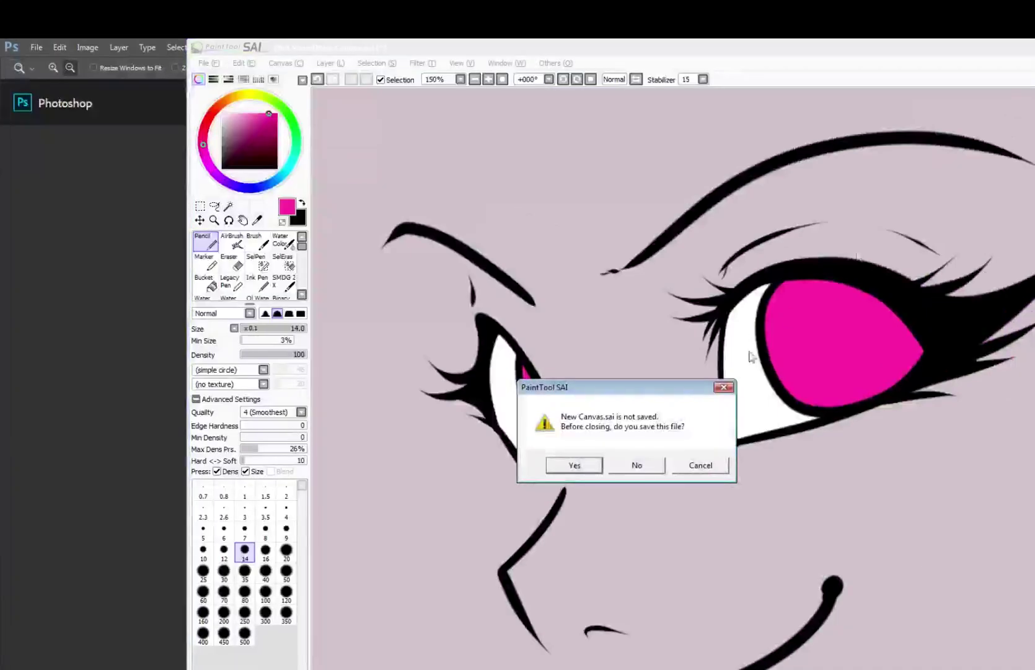
{"action": "left_click", "coordinate": [714, 466]}
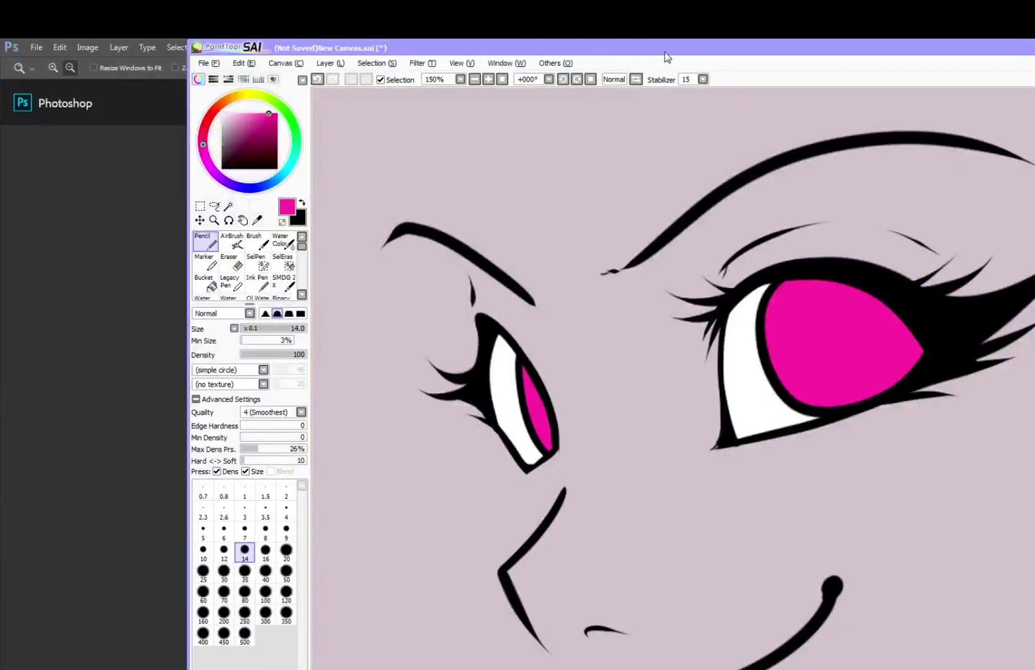
Shift the program window so the layer list is reachable and rename Layer2 as LINE ART.
{"action": "mouse_move", "coordinate": [667, 52]}
{"action": "left_mouse_down"}
{"action": "mouse_move", "coordinate": [509, 60]}
{"action": "mouse_move", "coordinate": [504, 45]}
{"action": "mouse_move", "coordinate": [500, 61]}
{"action": "left_mouse_up"}
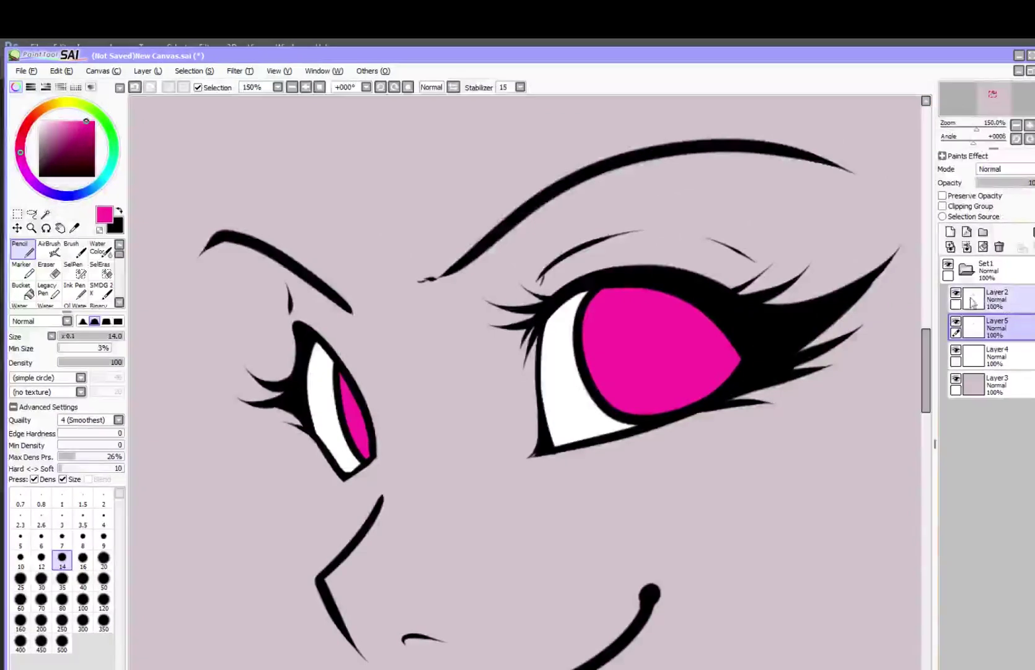
{"action": "left_click", "coordinate": [1011, 305]}
{"action": "double_click", "coordinate": [1001, 307]}
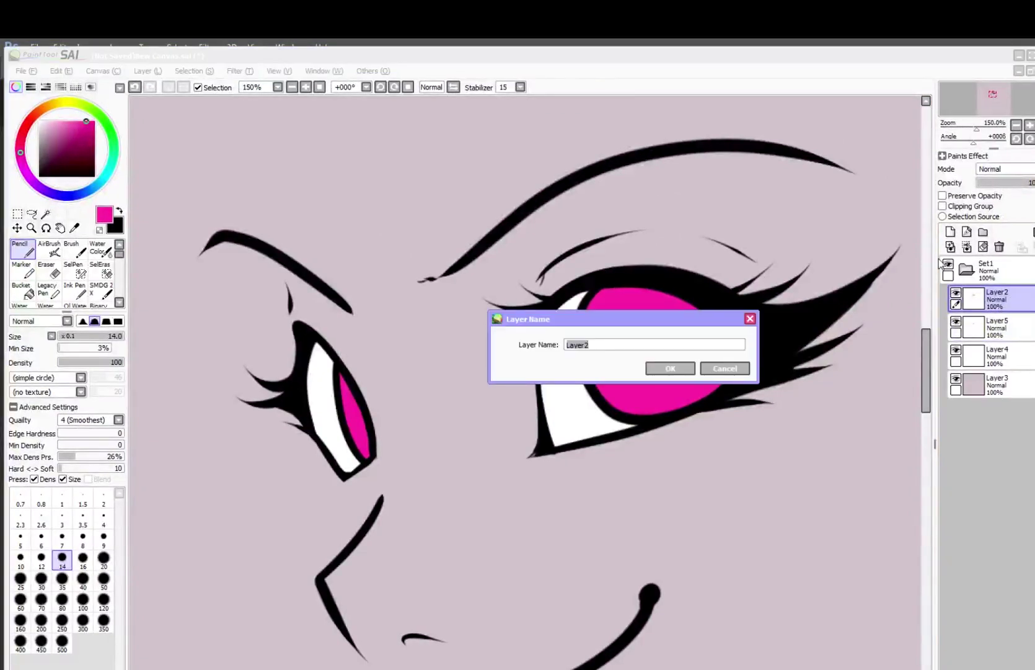
{"action": "type", "text": "LINE ART"}
{"action": "key", "text": "Return"}
Rename Layer5, which holds the magenta irises, as EYE COLOUR.
{"action": "left_click", "coordinate": [1001, 329]}
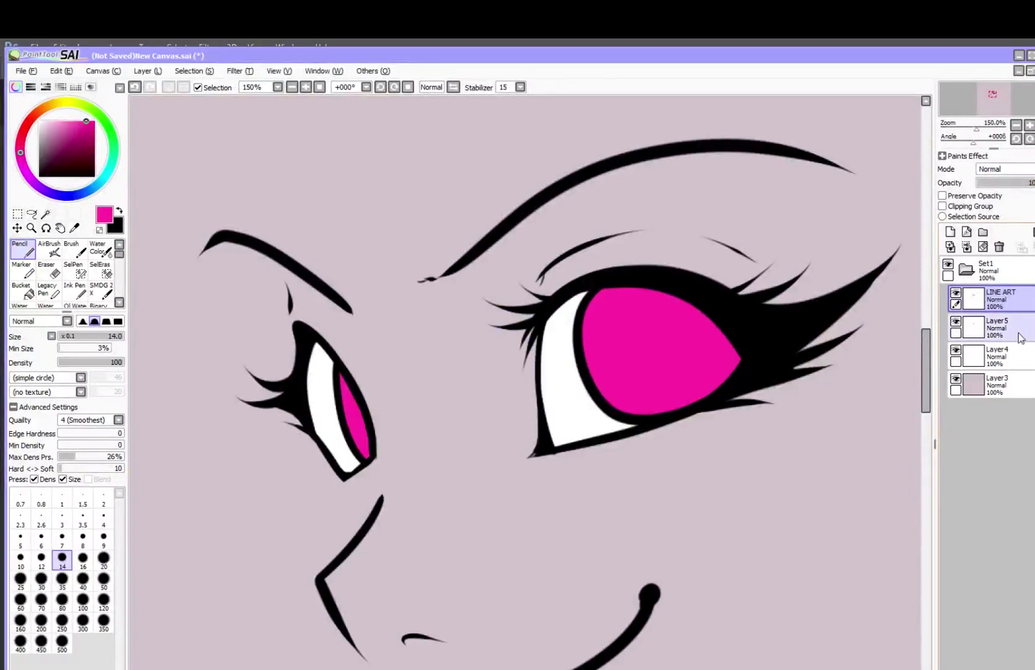
{"action": "double_click", "coordinate": [997, 329]}
{"action": "type", "text": "EYE C"}
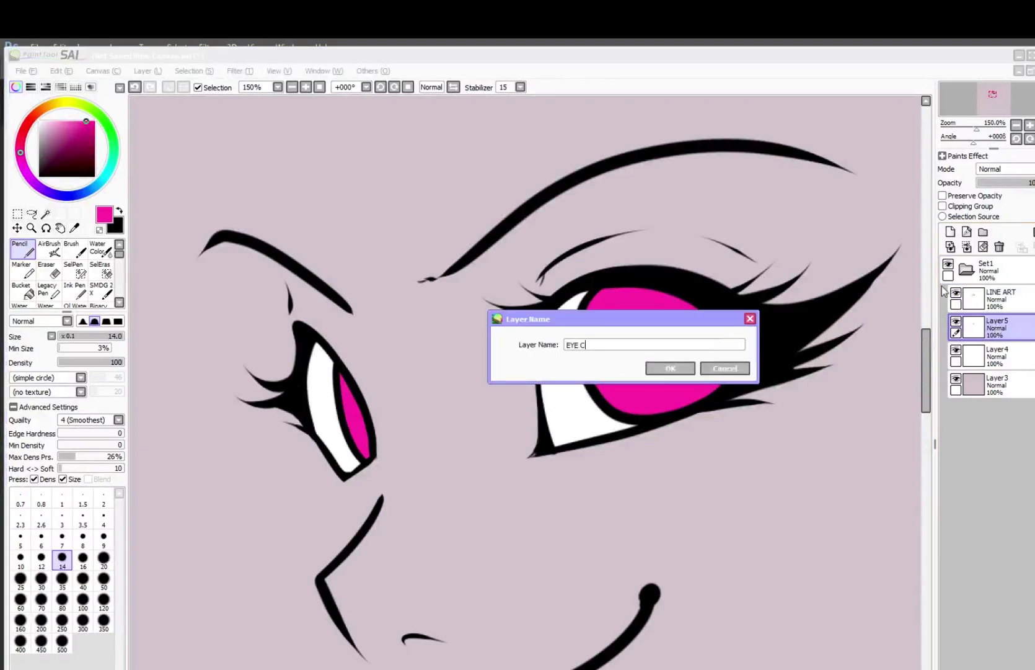
{"action": "type", "text": "OLOUR"}
{"action": "key", "text": "Return"}
Rename Layer4 as EYE WHITES and the pale pink Layer3 as BACKGROUND.
{"action": "left_click", "coordinate": [998, 355]}
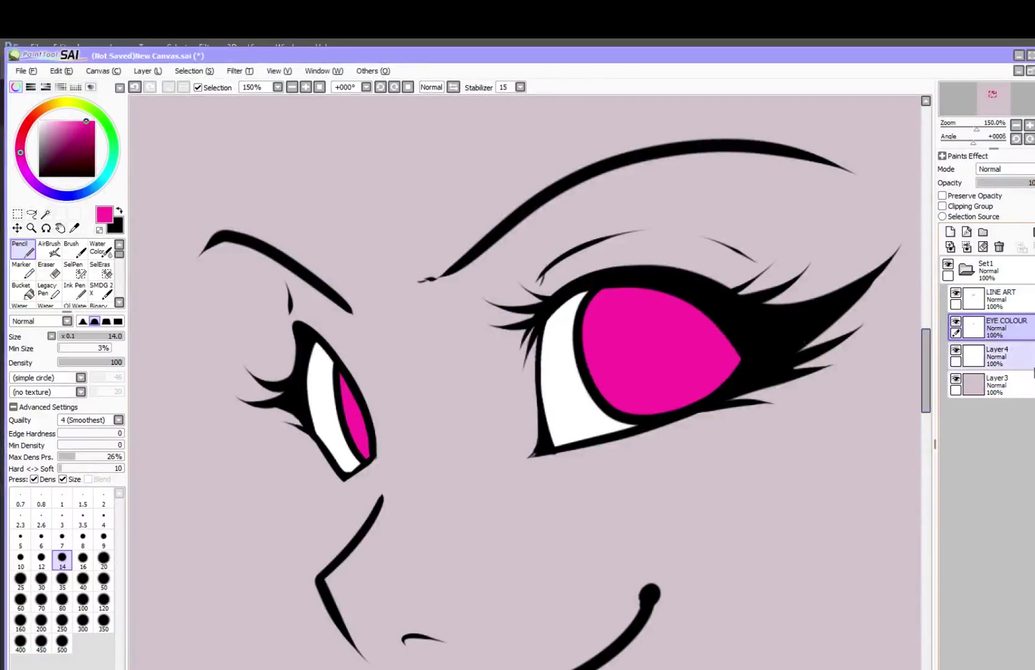
{"action": "double_click", "coordinate": [998, 356]}
{"action": "type", "text": "W"}
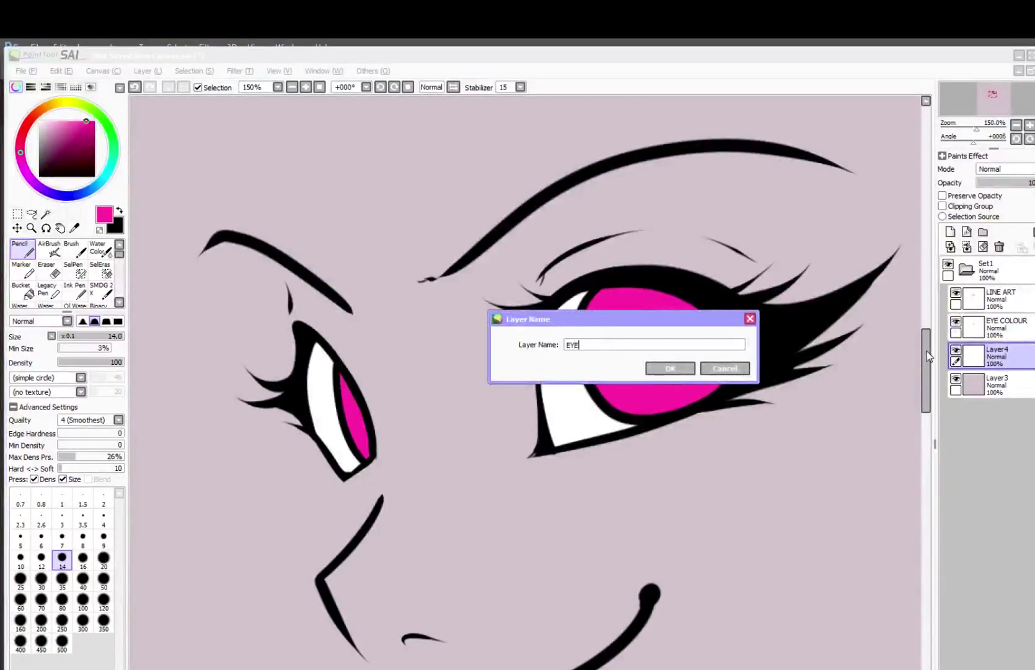
{"action": "type", "text": "YE WHITES"}
{"action": "key", "text": "Return"}
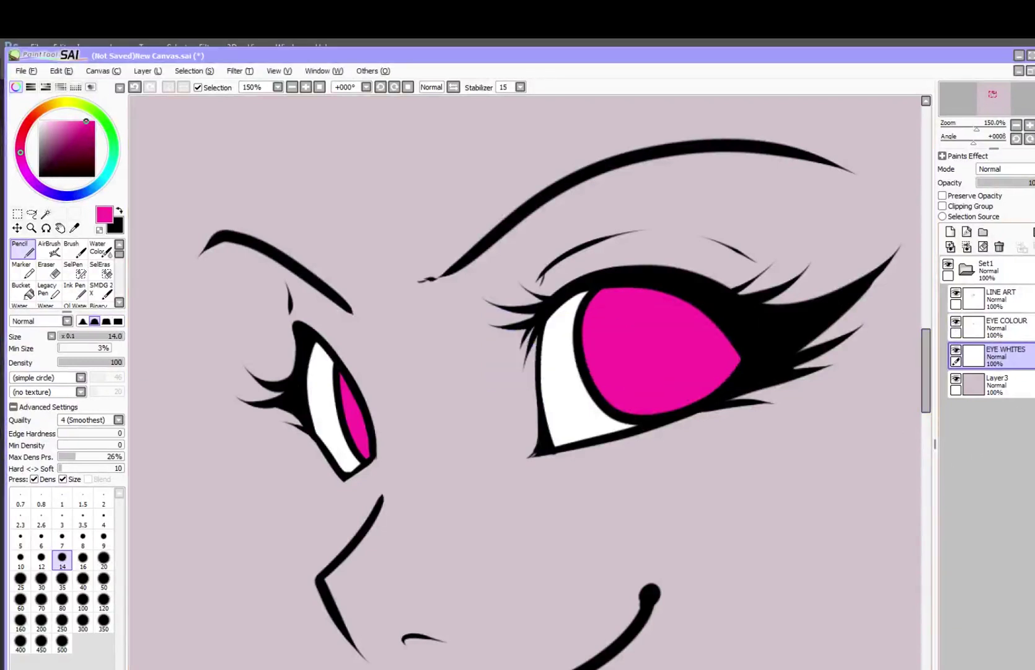
{"action": "double_click", "coordinate": [1009, 390]}
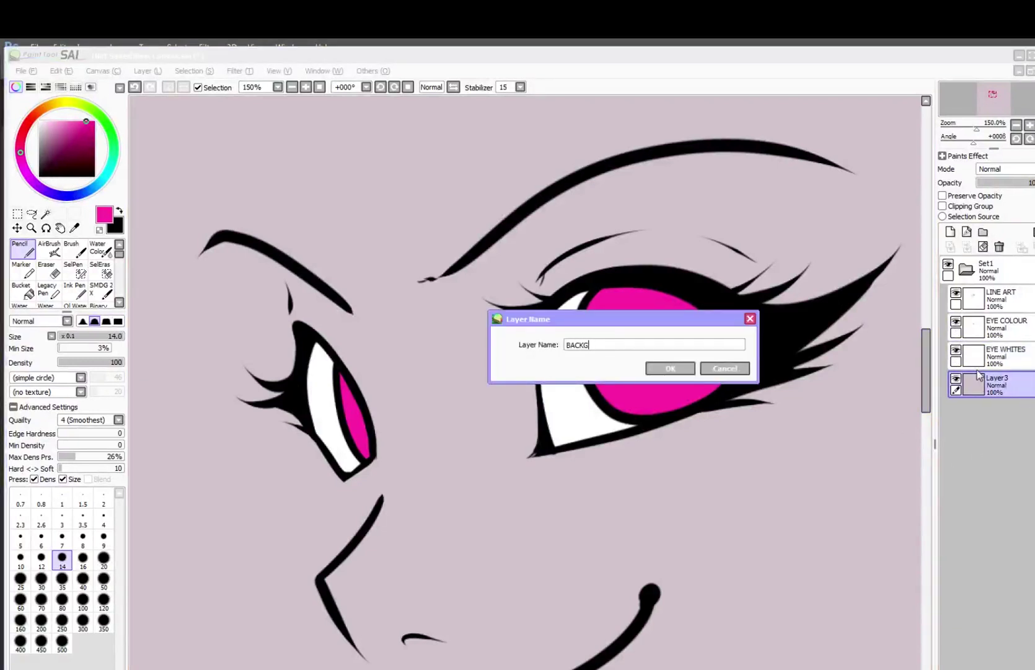
{"action": "key", "text": "Return"}
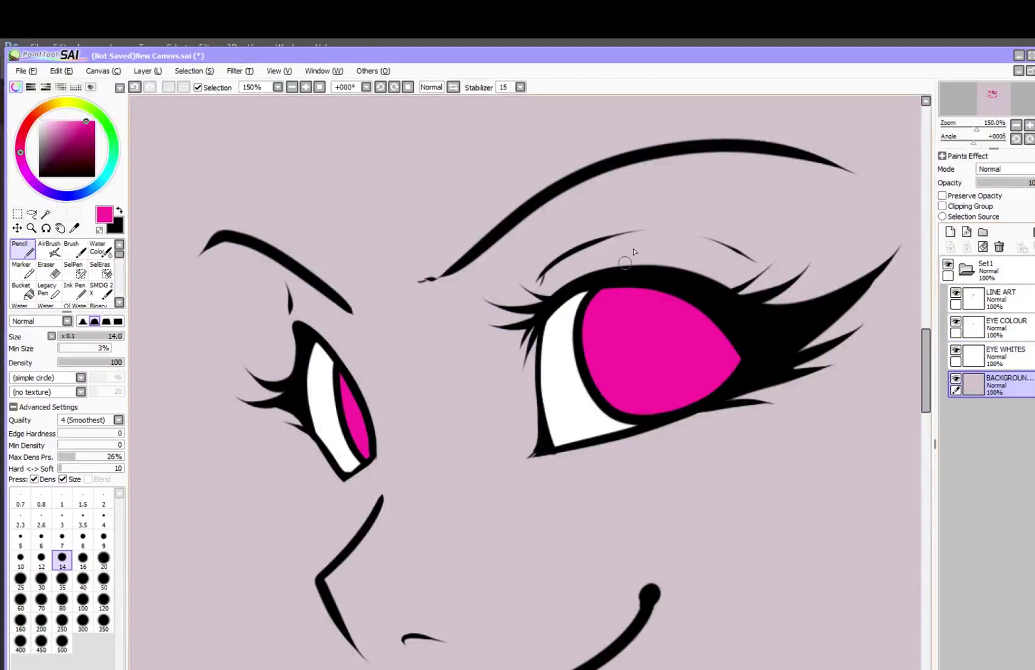
Turn on Preserve Opacity for the EYE WHITES layer and shade the upper whites of both eyes pale blue.
{"action": "left_click", "coordinate": [1018, 361]}
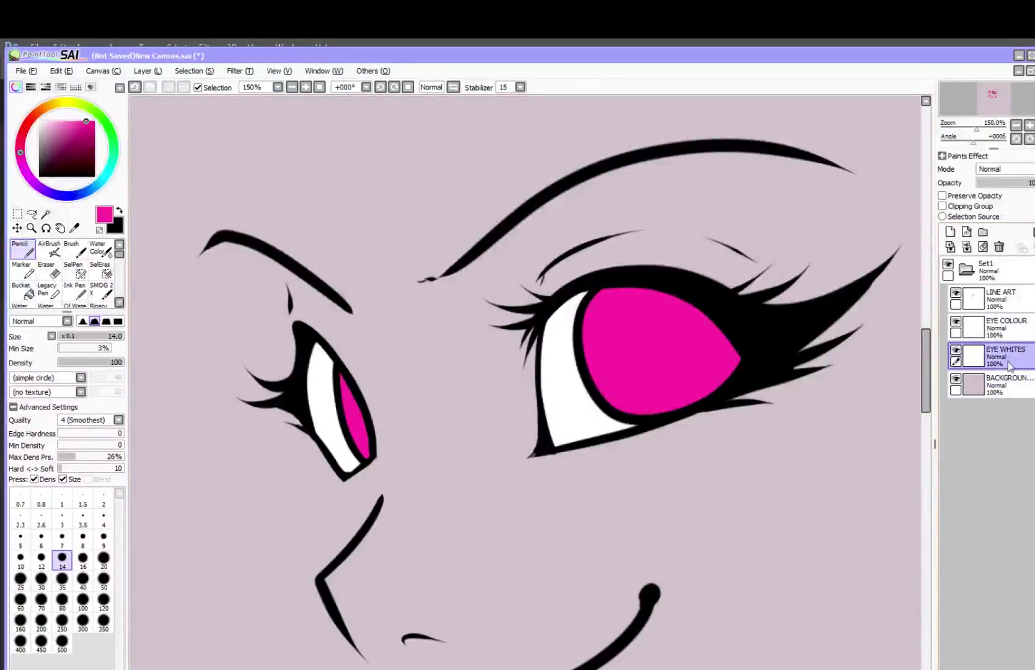
{"action": "left_click", "coordinate": [943, 196]}
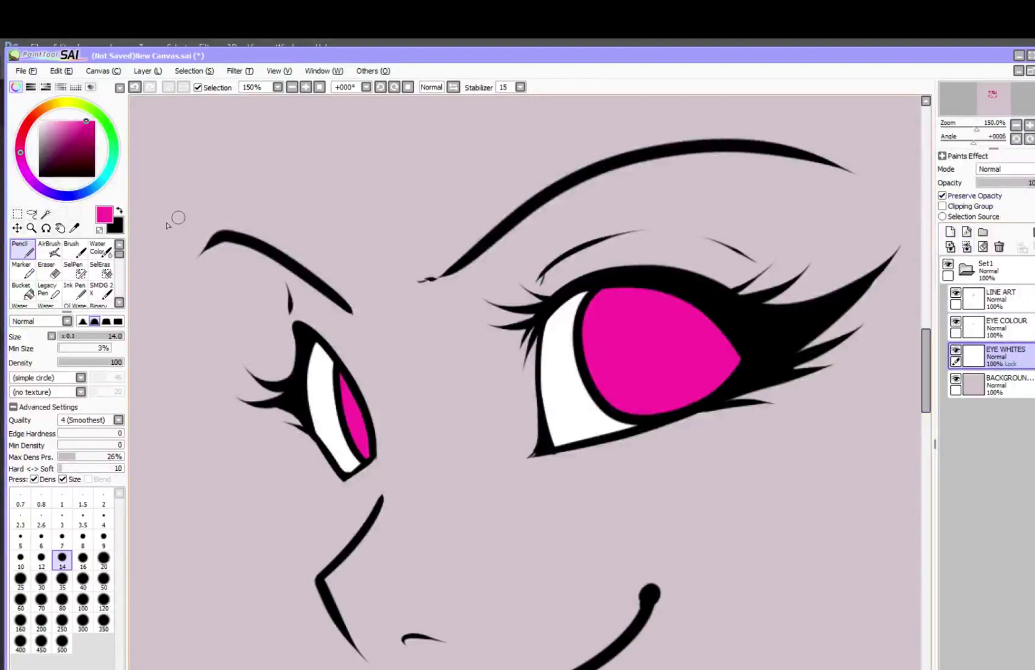
{"action": "key", "text": "x"}
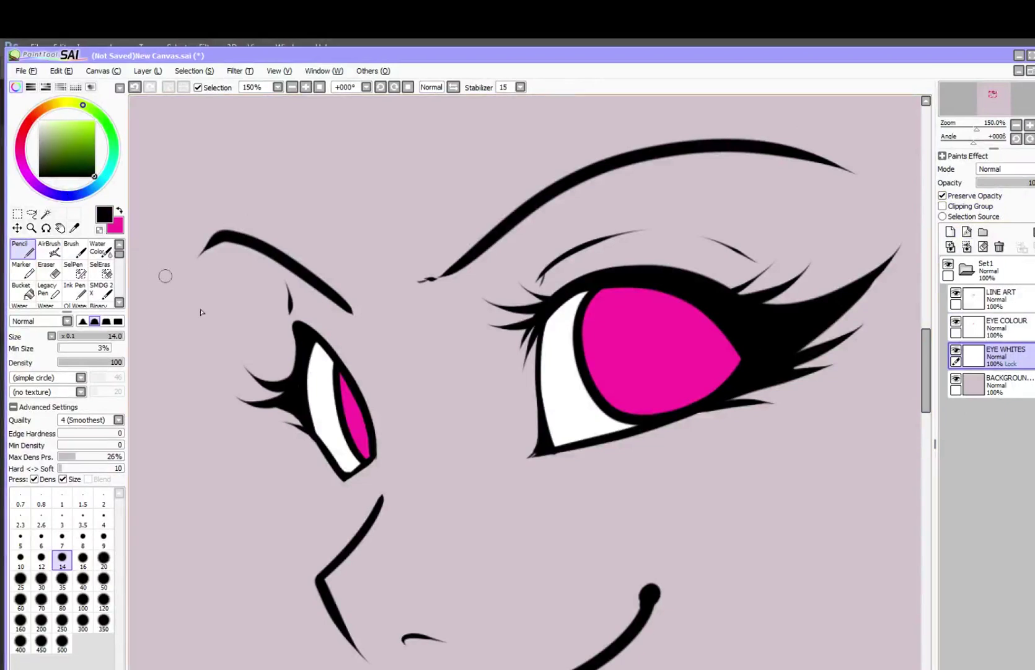
{"action": "left_click", "coordinate": [84, 192]}
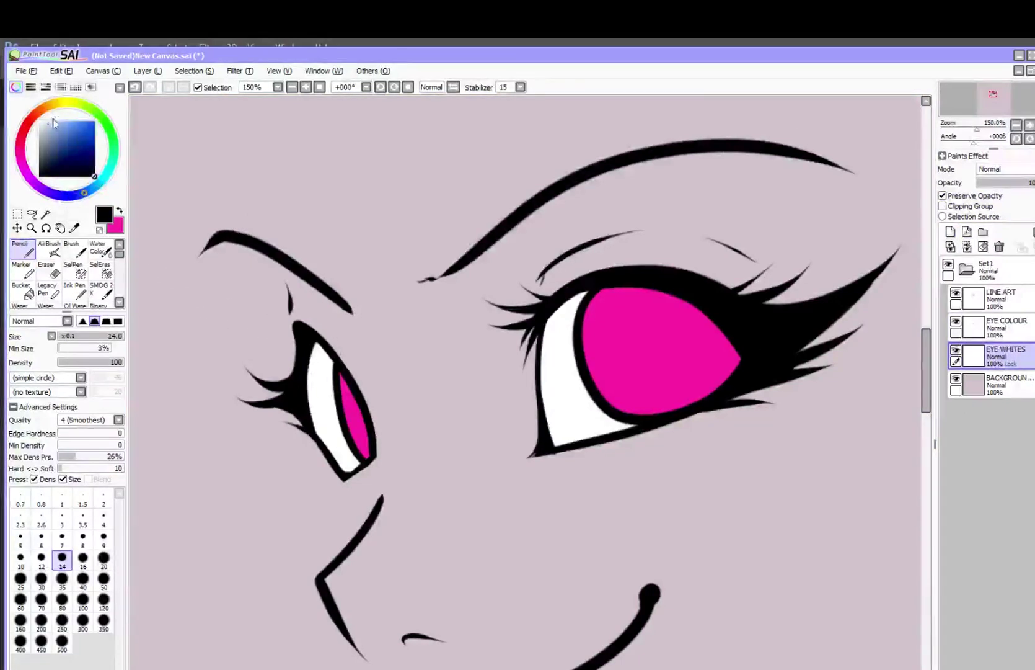
{"action": "left_click", "coordinate": [54, 122]}
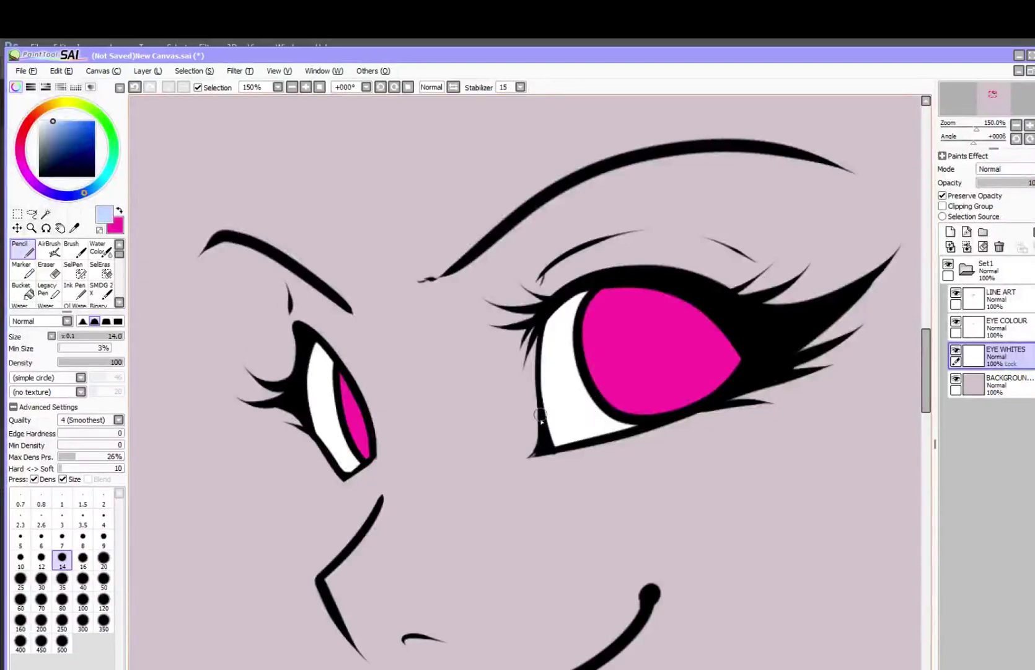
{"action": "mouse_move", "coordinate": [543, 398]}
{"action": "left_mouse_down"}
{"action": "mouse_move", "coordinate": [598, 342]}
{"action": "mouse_move", "coordinate": [715, 315]}
{"action": "mouse_move", "coordinate": [694, 308]}
{"action": "mouse_move", "coordinate": [581, 342]}
{"action": "mouse_move", "coordinate": [541, 381]}
{"action": "mouse_move", "coordinate": [592, 329]}
{"action": "mouse_move", "coordinate": [580, 325]}
{"action": "mouse_move", "coordinate": [583, 297]}
{"action": "left_mouse_up"}
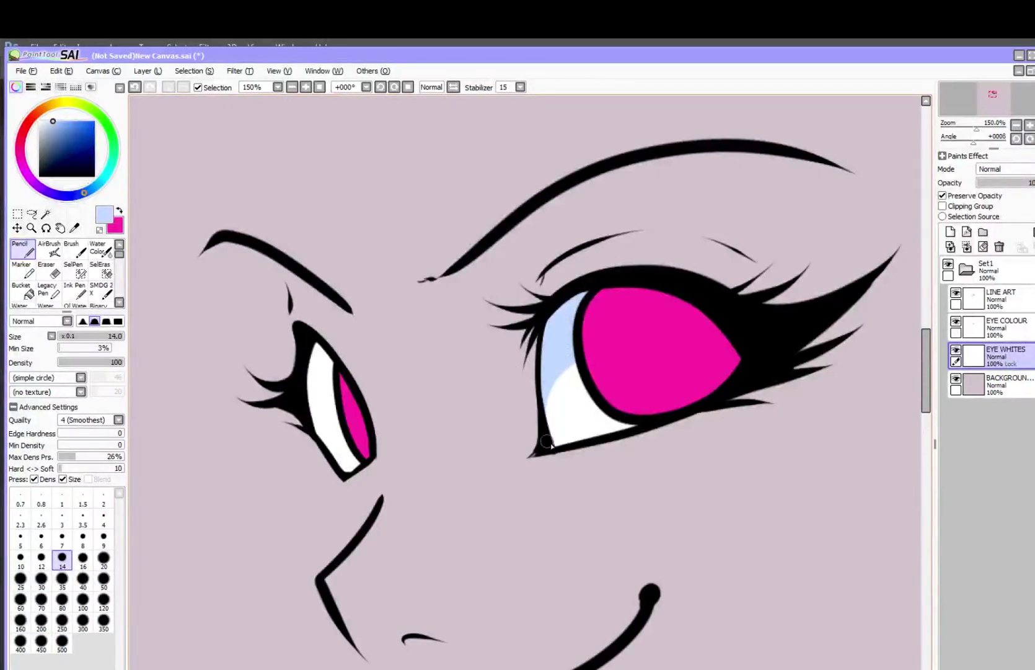
{"action": "left_click_drag", "start_coordinate": [540, 400], "coordinate": [573, 359]}
{"action": "mouse_move", "coordinate": [317, 396]}
{"action": "left_mouse_down"}
{"action": "mouse_move", "coordinate": [329, 366]}
{"action": "mouse_move", "coordinate": [329, 345]}
{"action": "left_mouse_up"}
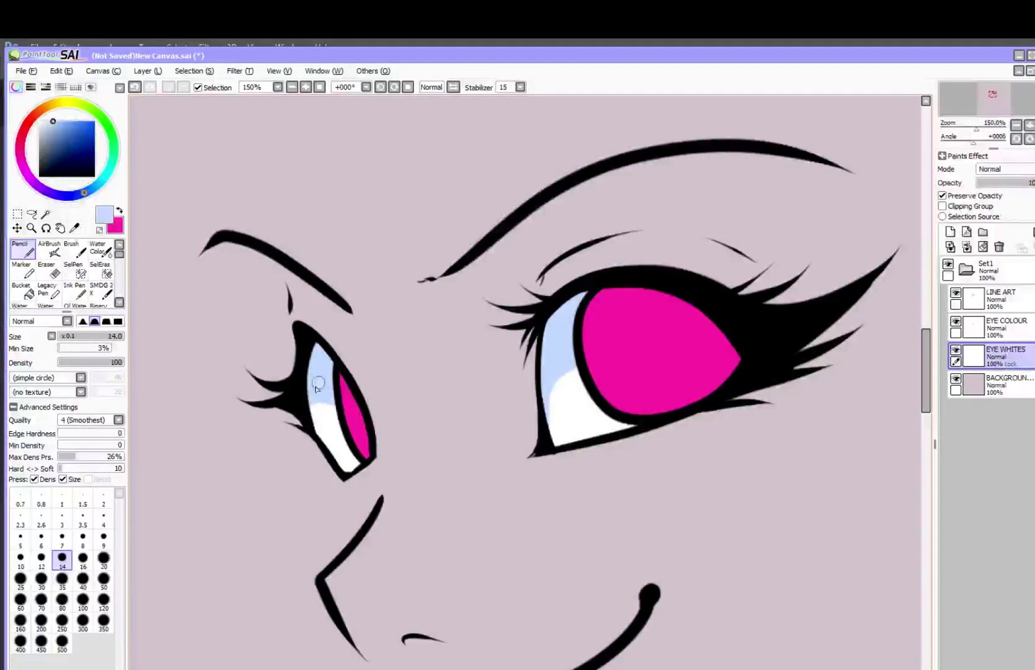
{"action": "mouse_move", "coordinate": [317, 388]}
{"action": "left_mouse_down"}
{"action": "mouse_move", "coordinate": [321, 450]}
{"action": "mouse_move", "coordinate": [339, 492]}
{"action": "mouse_move", "coordinate": [312, 405]}
{"action": "mouse_move", "coordinate": [383, 431]}
{"action": "mouse_move", "coordinate": [306, 401]}
{"action": "left_mouse_up"}
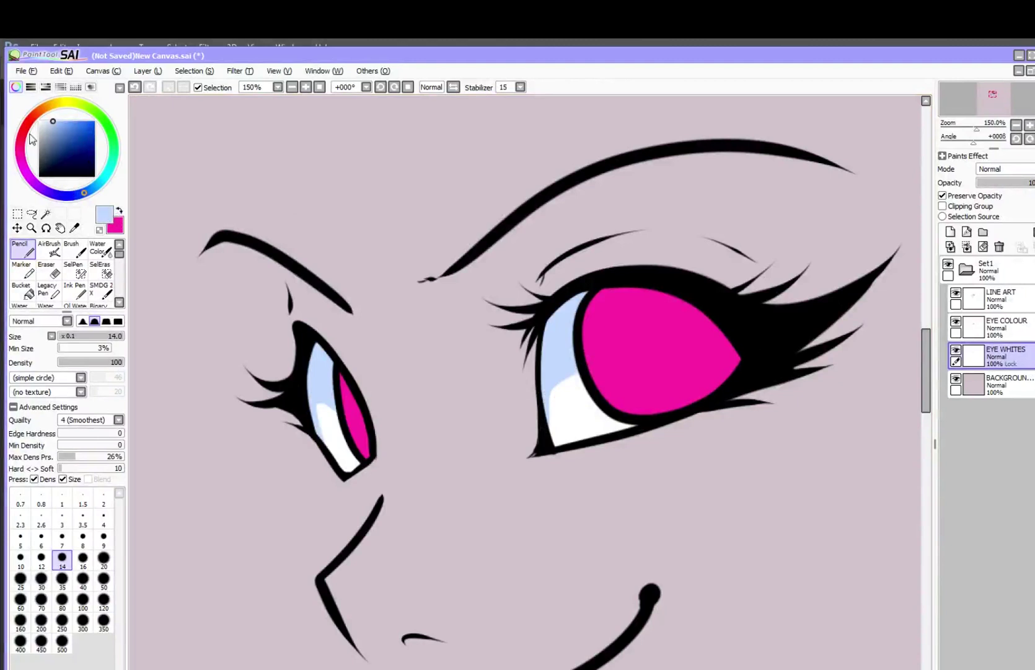
Add a second, slightly darker blue shadow along the shaded whites of both eyes.
{"action": "left_click", "coordinate": [56, 126]}
{"action": "mouse_move", "coordinate": [318, 424]}
{"action": "left_mouse_down"}
{"action": "mouse_move", "coordinate": [319, 403]}
{"action": "mouse_move", "coordinate": [322, 434]}
{"action": "mouse_move", "coordinate": [325, 403]}
{"action": "mouse_move", "coordinate": [340, 415]}
{"action": "left_mouse_up"}
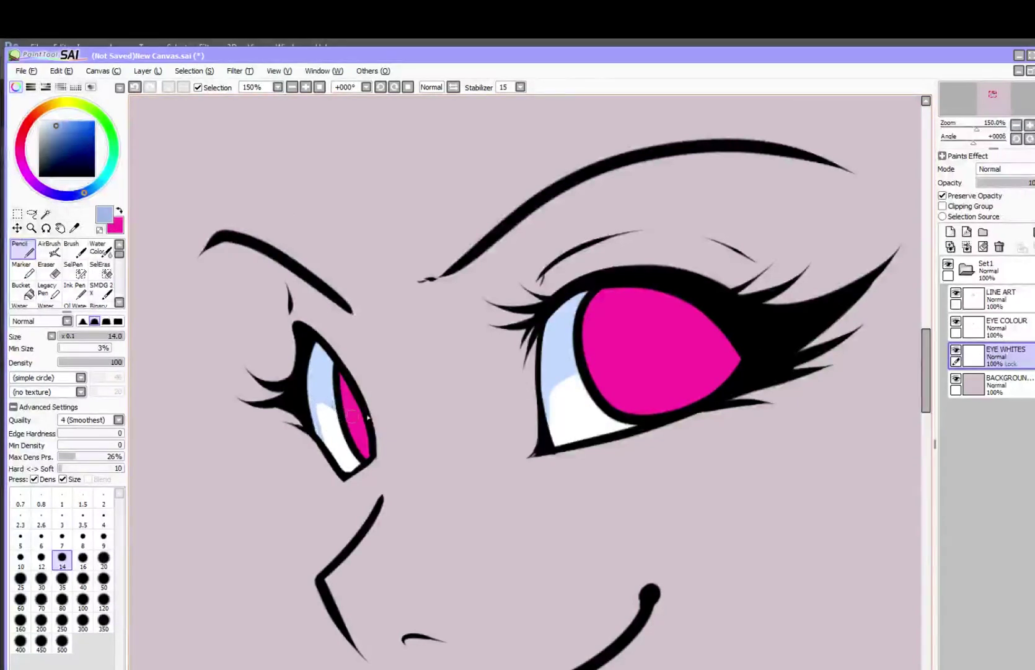
{"action": "mouse_move", "coordinate": [557, 409]}
{"action": "left_mouse_down"}
{"action": "mouse_move", "coordinate": [559, 382]}
{"action": "mouse_move", "coordinate": [547, 435]}
{"action": "mouse_move", "coordinate": [575, 372]}
{"action": "mouse_move", "coordinate": [558, 383]}
{"action": "mouse_move", "coordinate": [595, 360]}
{"action": "mouse_move", "coordinate": [556, 339]}
{"action": "mouse_move", "coordinate": [537, 357]}
{"action": "mouse_move", "coordinate": [538, 371]}
{"action": "mouse_move", "coordinate": [584, 309]}
{"action": "left_mouse_up"}
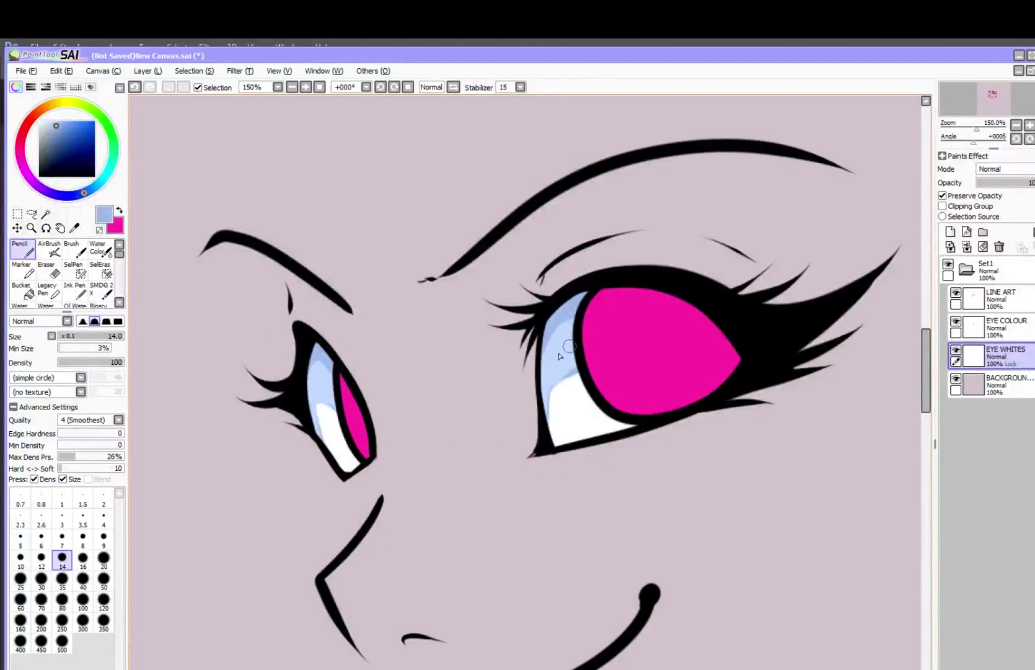
Select the EYE COLOUR layer by picking the magenta iris on the canvas and turn on Preserve Opacity for it.
{"action": "left_click", "coordinate": [664, 362], "text": "ctrl"}
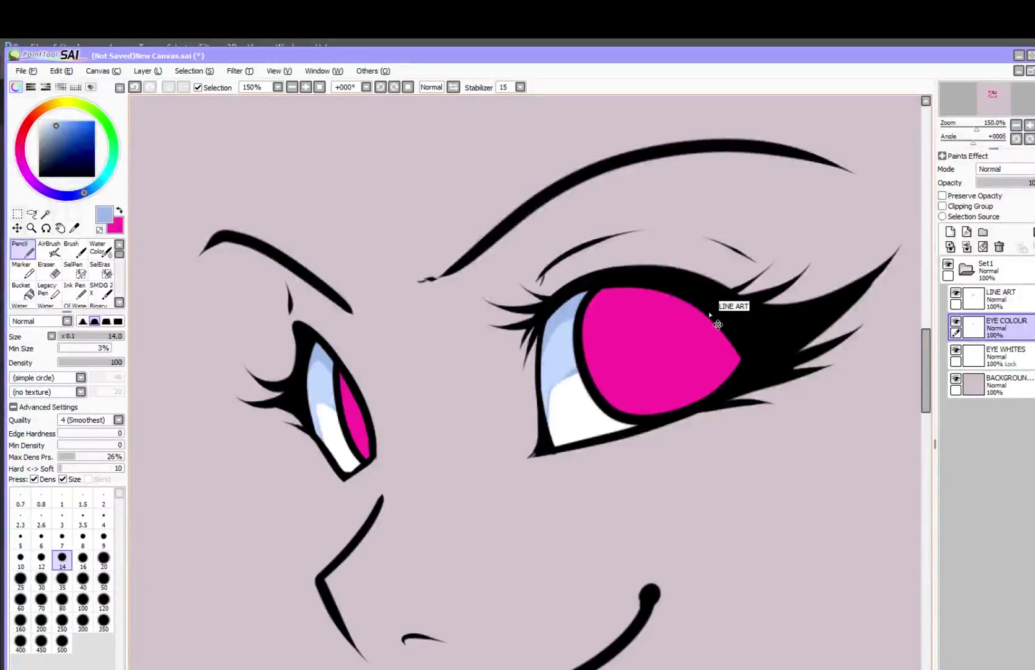
{"action": "left_click", "coordinate": [577, 415], "text": "ctrl+shift"}
{"action": "left_click", "coordinate": [664, 360], "text": "ctrl+shift"}
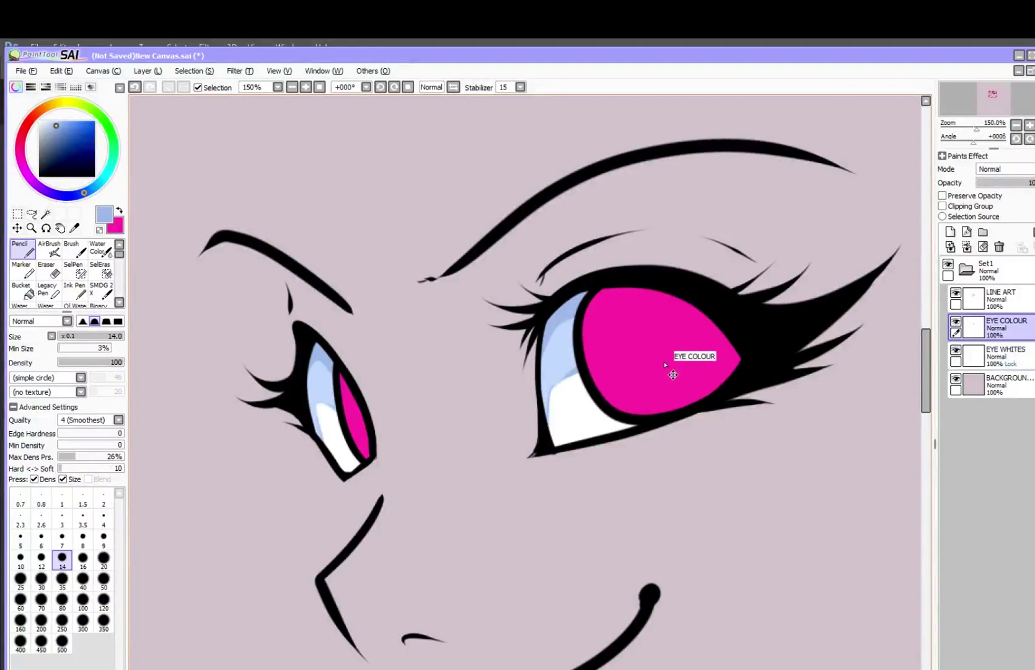
{"action": "left_click", "coordinate": [786, 340], "text": "ctrl+shift"}
{"action": "left_click", "coordinate": [645, 377], "text": "ctrl+shift"}
{"action": "left_click", "coordinate": [943, 195]}
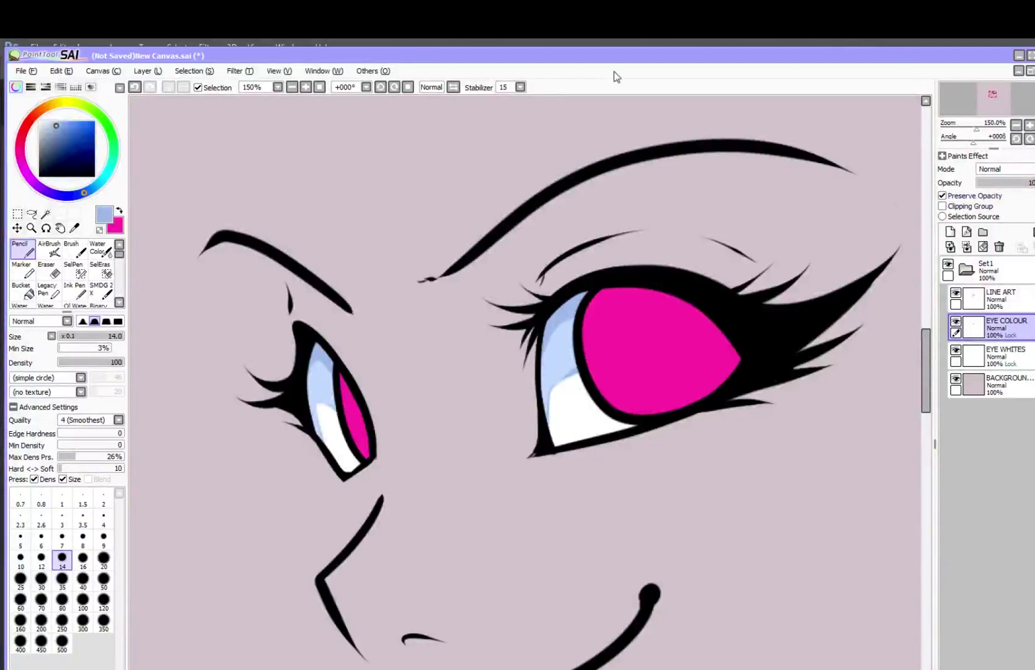
Sample the magenta iris colour, darken it, and use the Pencil to shade the upper part of the smaller eye's iris.
{"action": "left_click", "coordinate": [75, 228]}
{"action": "left_click", "coordinate": [350, 384]}
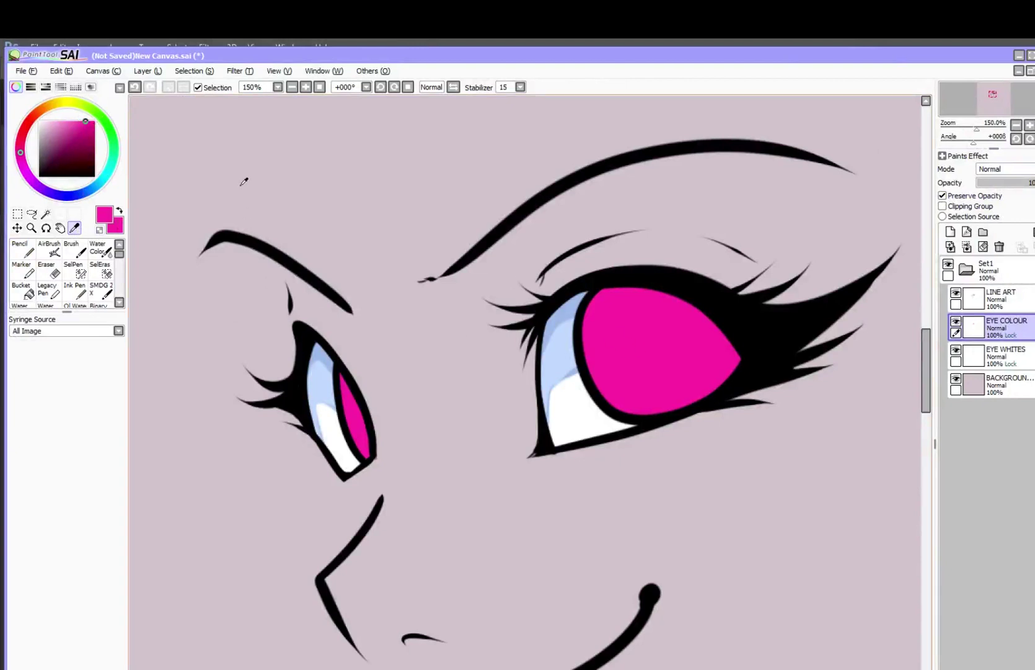
{"action": "left_click_drag", "start_coordinate": [87, 132], "coordinate": [92, 139]}
{"action": "left_click", "coordinate": [21, 248]}
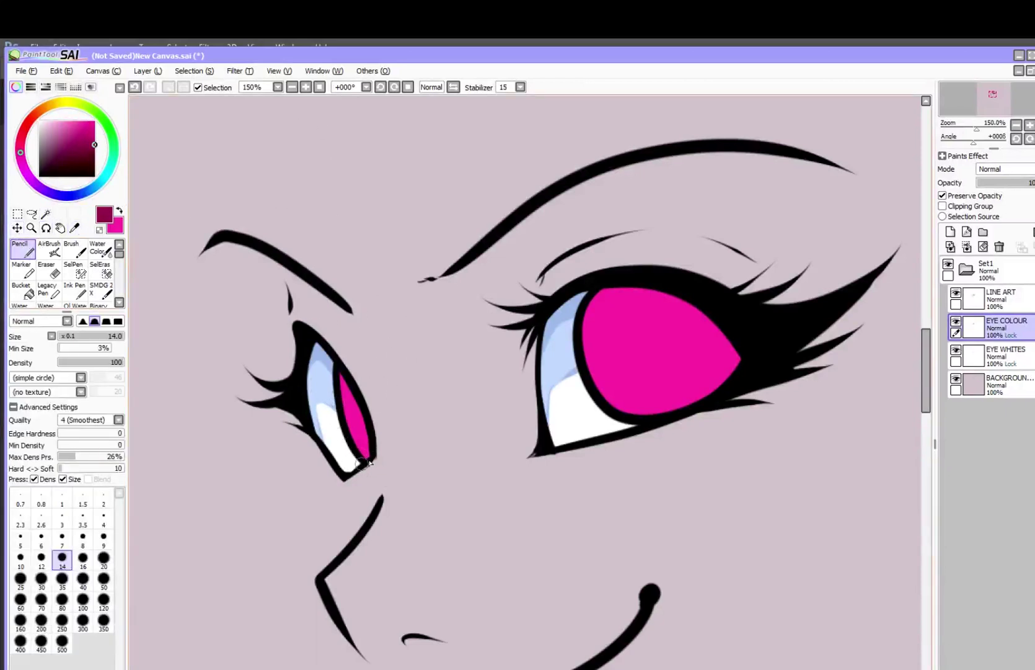
{"action": "mouse_move", "coordinate": [366, 426]}
{"action": "left_mouse_down"}
{"action": "mouse_move", "coordinate": [344, 410]}
{"action": "mouse_move", "coordinate": [360, 410]}
{"action": "mouse_move", "coordinate": [354, 325]}
{"action": "mouse_move", "coordinate": [346, 435]}
{"action": "mouse_move", "coordinate": [348, 416]}
{"action": "mouse_move", "coordinate": [381, 434]}
{"action": "mouse_move", "coordinate": [348, 406]}
{"action": "mouse_move", "coordinate": [356, 415]}
{"action": "mouse_move", "coordinate": [346, 365]}
{"action": "left_mouse_up"}
{"action": "key", "text": "ctrl+z"}
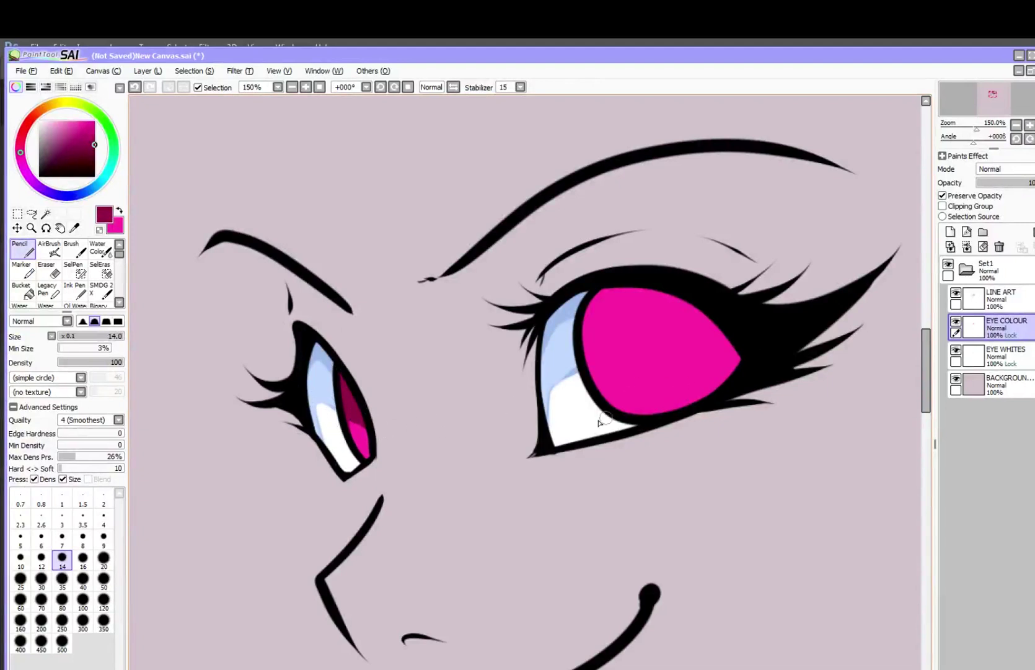
Fill the upper half and outer edge of the larger eye's iris with the dark magenta shadow.
{"action": "mouse_move", "coordinate": [590, 363]}
{"action": "left_mouse_down"}
{"action": "mouse_move", "coordinate": [675, 351]}
{"action": "mouse_move", "coordinate": [742, 373]}
{"action": "left_mouse_up"}
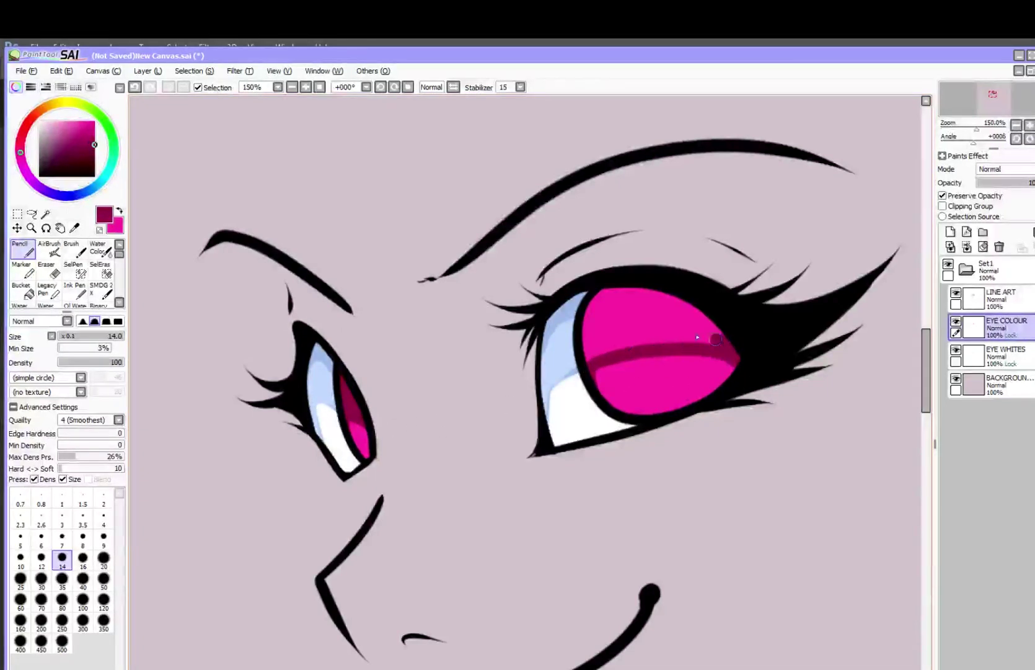
{"action": "mouse_move", "coordinate": [698, 337]}
{"action": "left_mouse_down"}
{"action": "mouse_move", "coordinate": [567, 359]}
{"action": "mouse_move", "coordinate": [639, 342]}
{"action": "mouse_move", "coordinate": [598, 355]}
{"action": "mouse_move", "coordinate": [638, 333]}
{"action": "mouse_move", "coordinate": [725, 331]}
{"action": "mouse_move", "coordinate": [708, 319]}
{"action": "mouse_move", "coordinate": [602, 332]}
{"action": "mouse_move", "coordinate": [674, 312]}
{"action": "mouse_move", "coordinate": [664, 313]}
{"action": "mouse_move", "coordinate": [685, 296]}
{"action": "mouse_move", "coordinate": [670, 294]}
{"action": "mouse_move", "coordinate": [683, 286]}
{"action": "mouse_move", "coordinate": [634, 280]}
{"action": "mouse_move", "coordinate": [723, 336]}
{"action": "mouse_move", "coordinate": [698, 307]}
{"action": "left_mouse_up"}
{"action": "left_click_drag", "start_coordinate": [698, 307], "coordinate": [623, 282]}
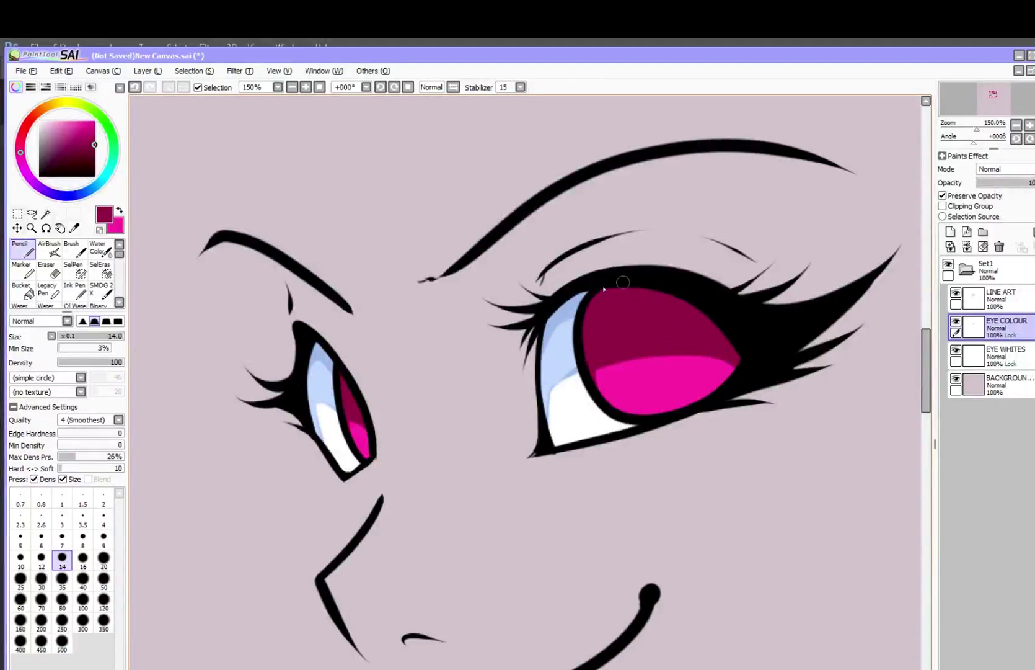
{"action": "left_click_drag", "start_coordinate": [724, 356], "coordinate": [694, 425]}
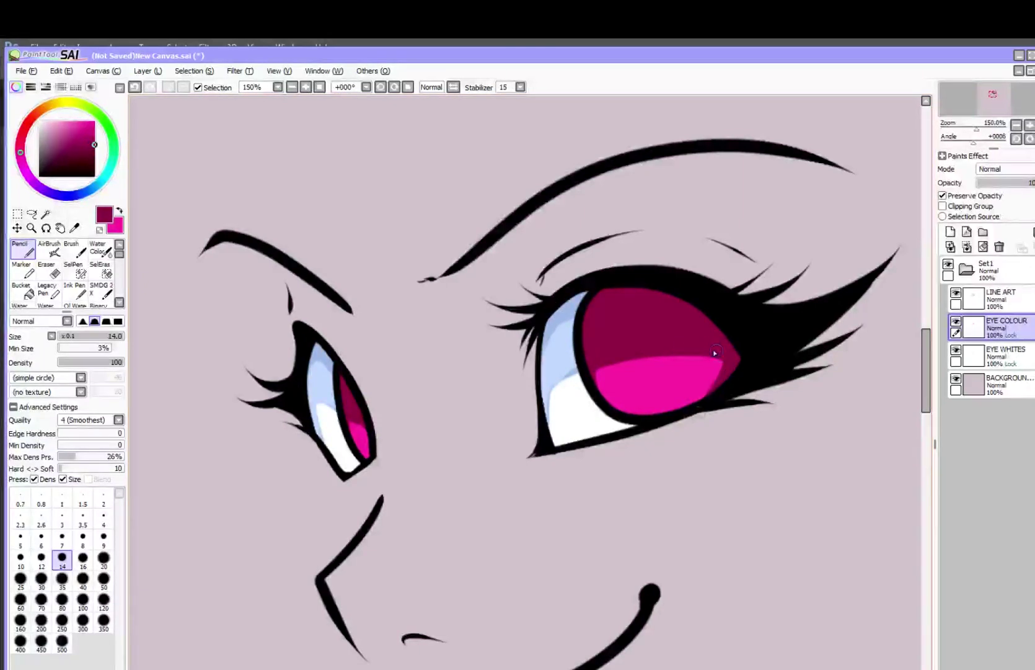
{"action": "key", "text": "ctrl+z"}
{"action": "mouse_move", "coordinate": [718, 358]}
{"action": "left_mouse_down"}
{"action": "mouse_move", "coordinate": [710, 398]}
{"action": "mouse_move", "coordinate": [691, 416]}
{"action": "left_mouse_up"}
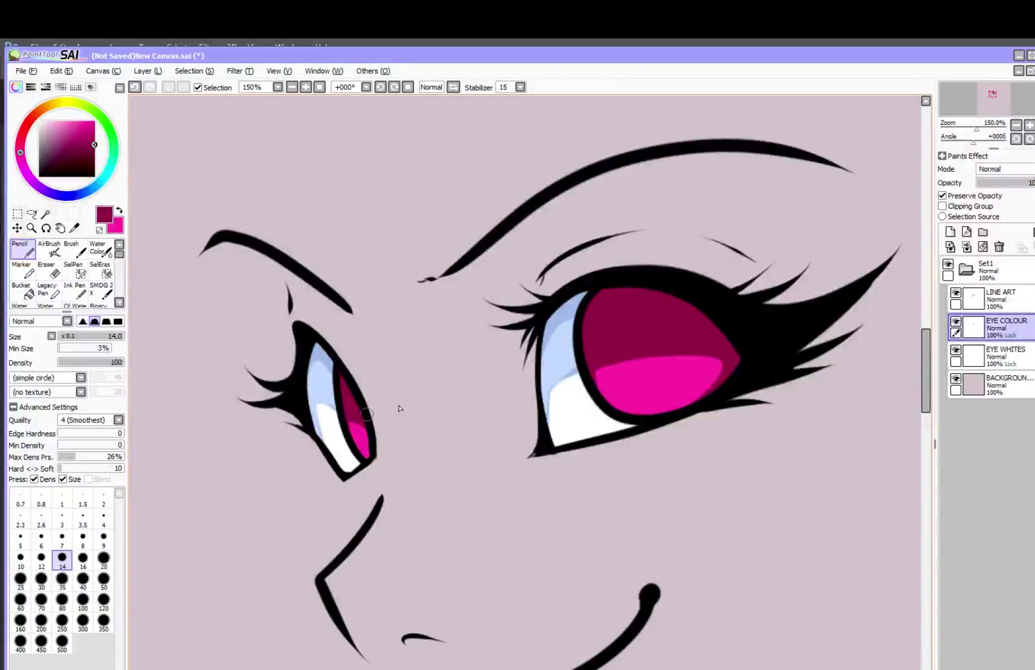
{"action": "mouse_move", "coordinate": [621, 410]}
{"action": "left_mouse_down"}
{"action": "mouse_move", "coordinate": [656, 379]}
{"action": "mouse_move", "coordinate": [697, 367]}
{"action": "mouse_move", "coordinate": [690, 390]}
{"action": "mouse_move", "coordinate": [648, 400]}
{"action": "mouse_move", "coordinate": [676, 383]}
{"action": "left_mouse_up"}
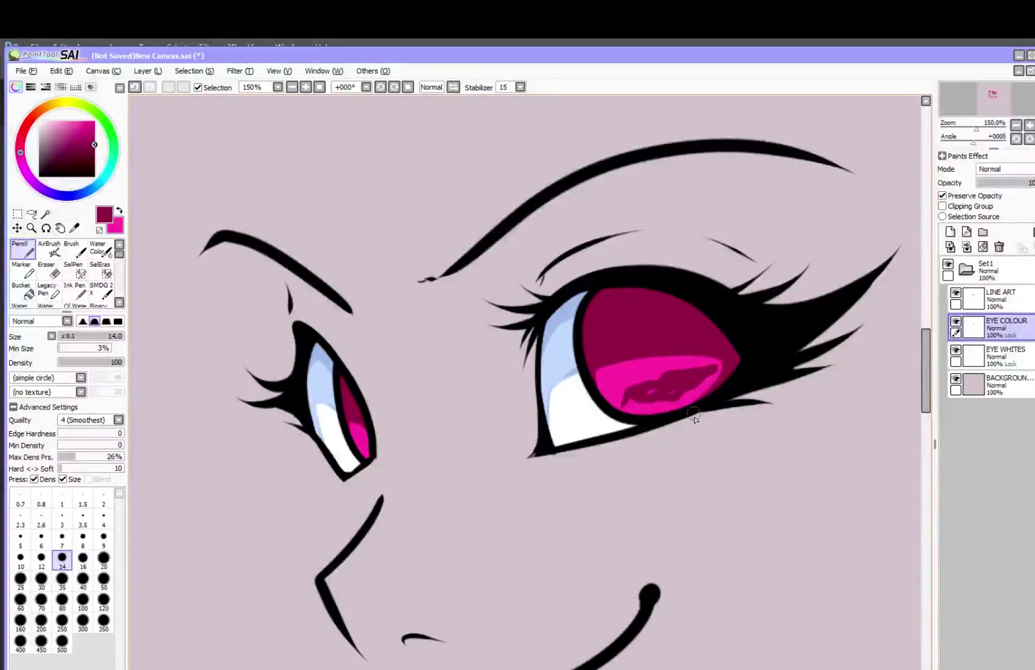
{"action": "key", "text": "ctrl+z"}
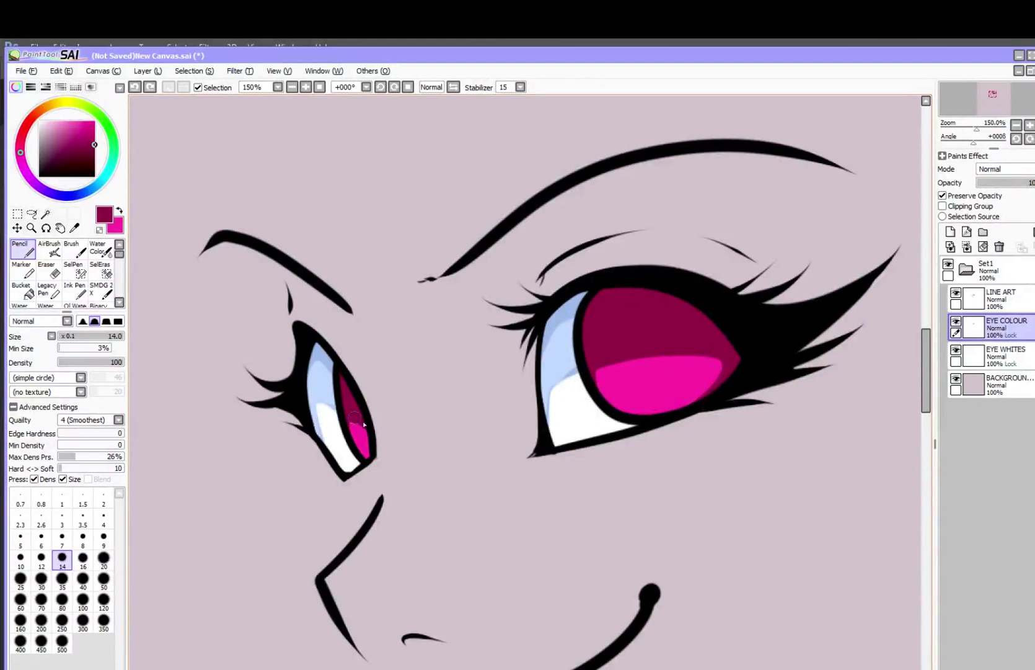
Touch up the dark magenta shadow in the smaller eye's iris.
{"action": "left_click", "coordinate": [347, 411]}
{"action": "scroll", "coordinate": [552, 317], "scroll_direction": "up", "scroll_amount": 1}
{"action": "scroll", "coordinate": [508, 347], "scroll_direction": "down", "scroll_amount": 7}
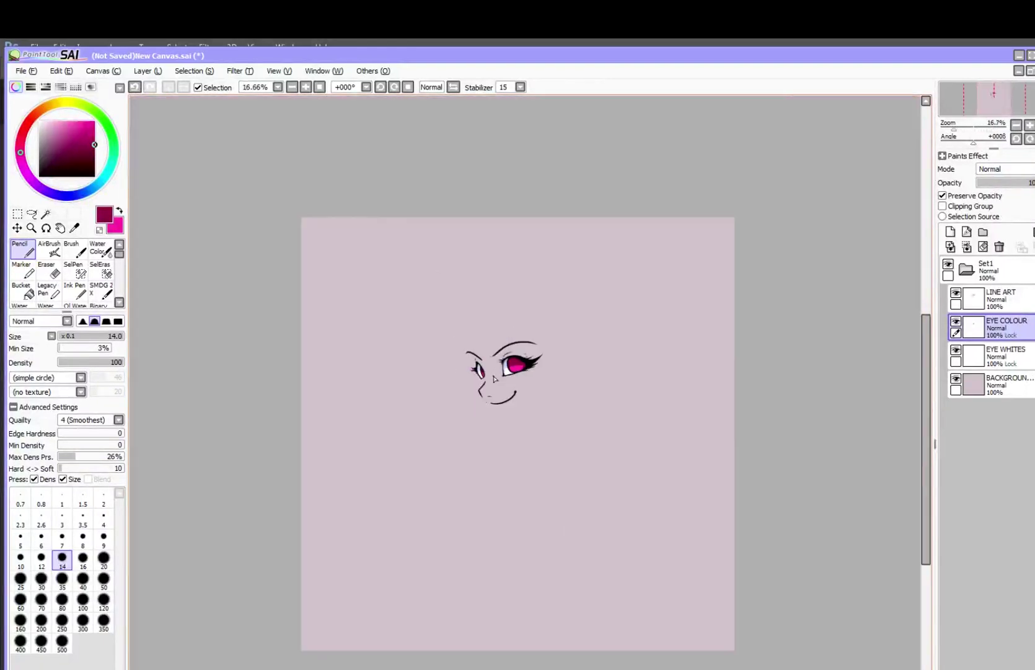
{"action": "scroll", "coordinate": [529, 403], "scroll_direction": "up", "scroll_amount": 7}
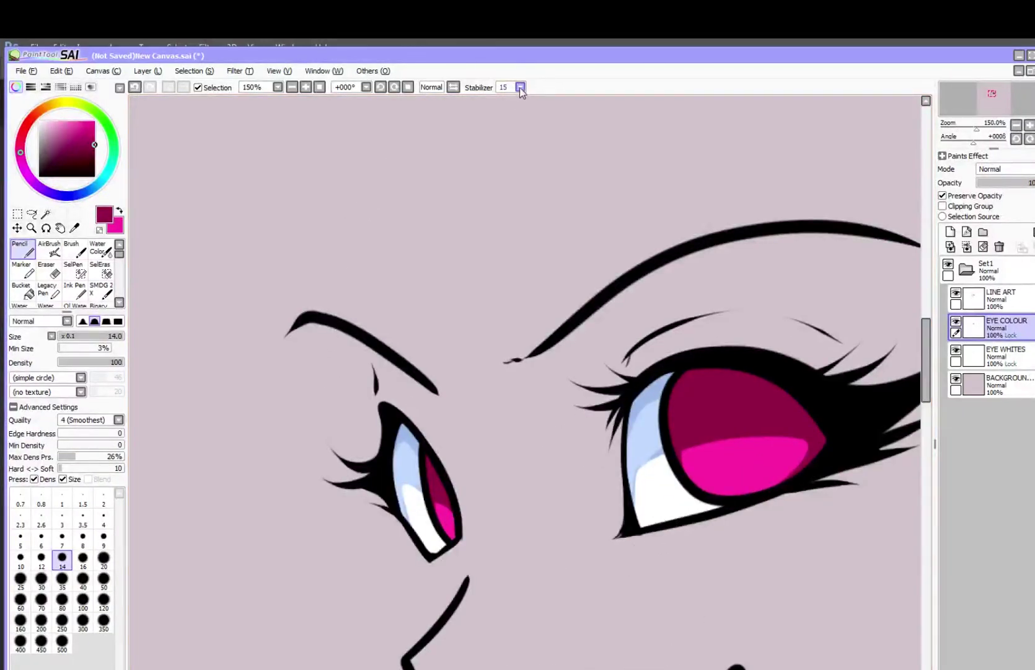
Darken the colour to deep maroon and add a second shadow to the smaller eye's iris.
{"action": "left_click_drag", "start_coordinate": [94, 146], "coordinate": [95, 155]}
{"action": "key", "text": "ctrl+z"}
{"action": "left_click_drag", "start_coordinate": [434, 500], "coordinate": [458, 514]}
{"action": "key", "text": "ctrl+z"}
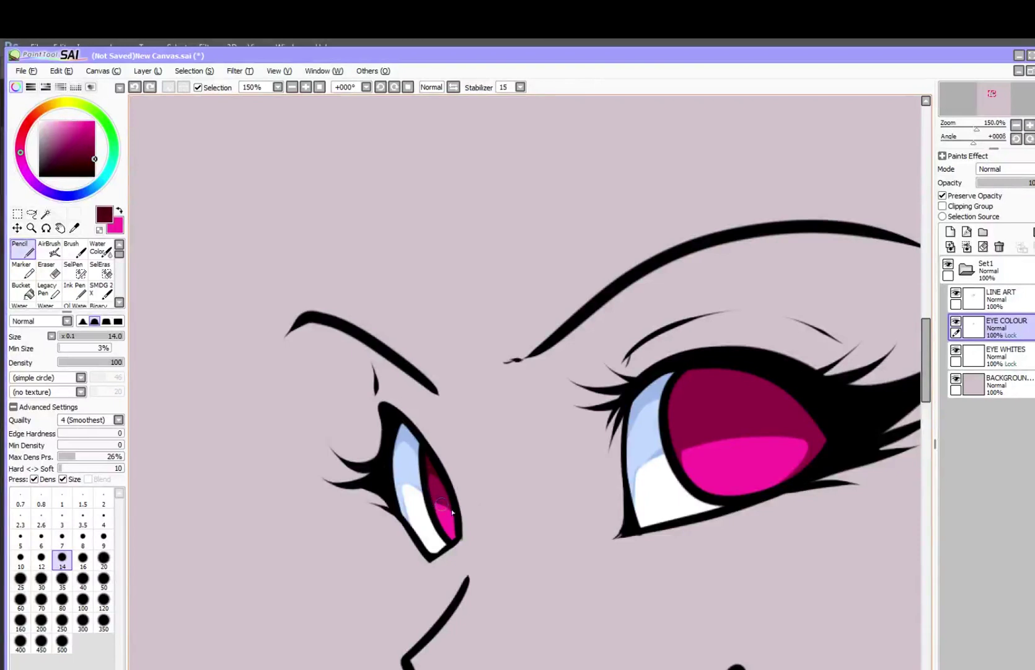
{"action": "key", "text": "ctrl+y"}
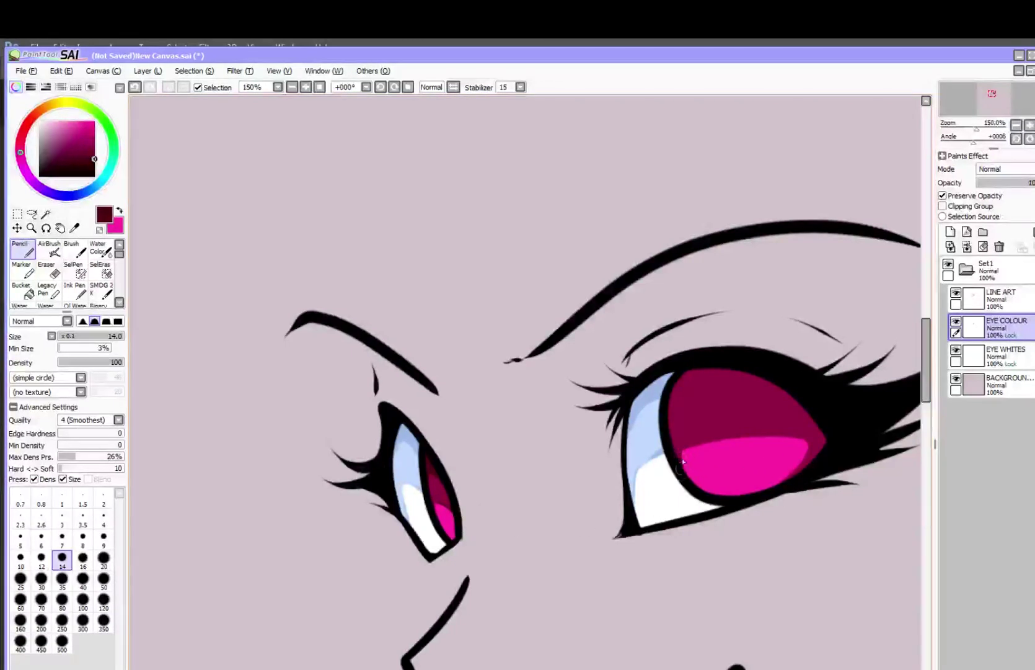
Paint deep maroon shadows along the upper rim, outer edge and mid-line shadow boundary of the larger iris.
{"action": "key", "text": "ctrl+z"}
{"action": "left_click_drag", "start_coordinate": [720, 444], "coordinate": [804, 436]}
{"action": "mouse_move", "coordinate": [662, 427]}
{"action": "left_mouse_down"}
{"action": "mouse_move", "coordinate": [772, 380]}
{"action": "mouse_move", "coordinate": [665, 402]}
{"action": "left_mouse_up"}
{"action": "left_click_drag", "start_coordinate": [759, 383], "coordinate": [821, 439]}
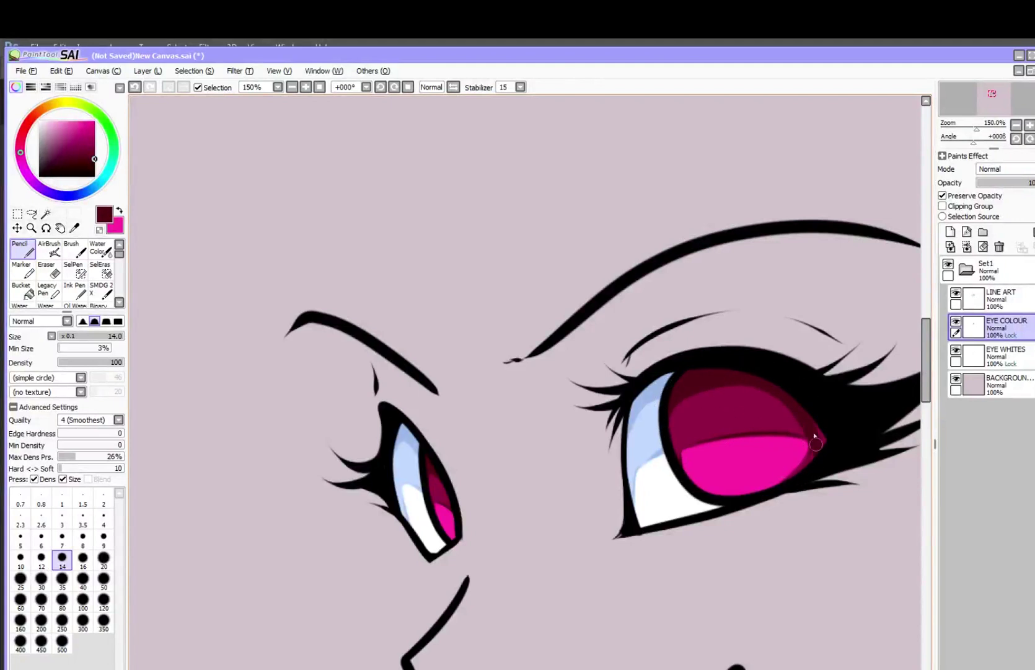
{"action": "key", "text": "ctrl+z"}
{"action": "mouse_move", "coordinate": [754, 386]}
{"action": "left_mouse_down"}
{"action": "mouse_move", "coordinate": [828, 454]}
{"action": "mouse_move", "coordinate": [819, 460]}
{"action": "left_mouse_up"}
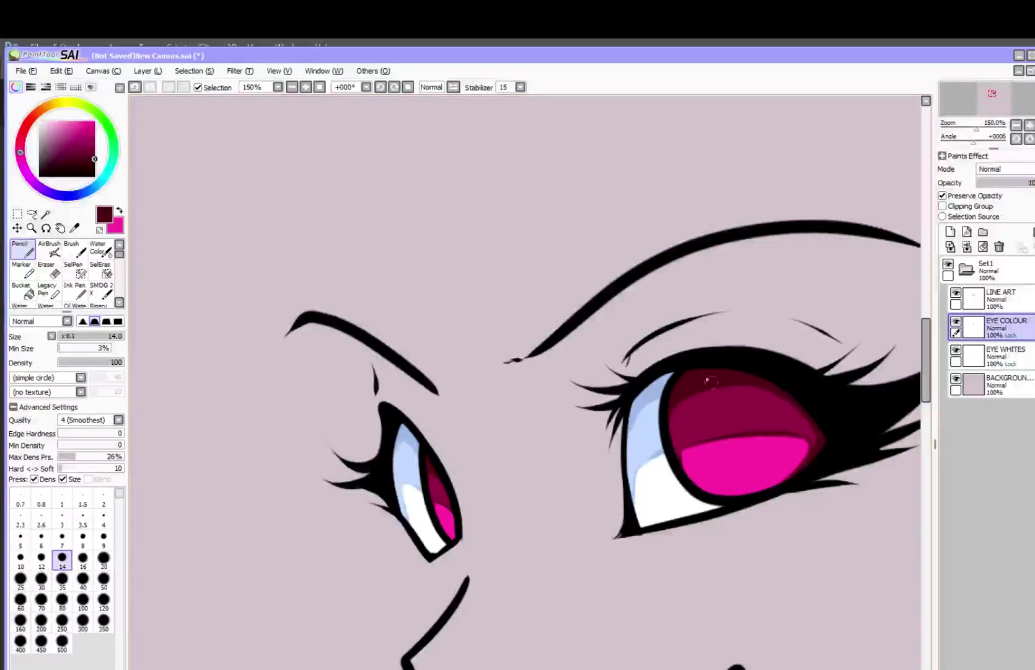
Add a new layer above EYE COLOUR, name it Iris, and set its blending mode to Multiply.
{"action": "left_click", "coordinate": [951, 232]}
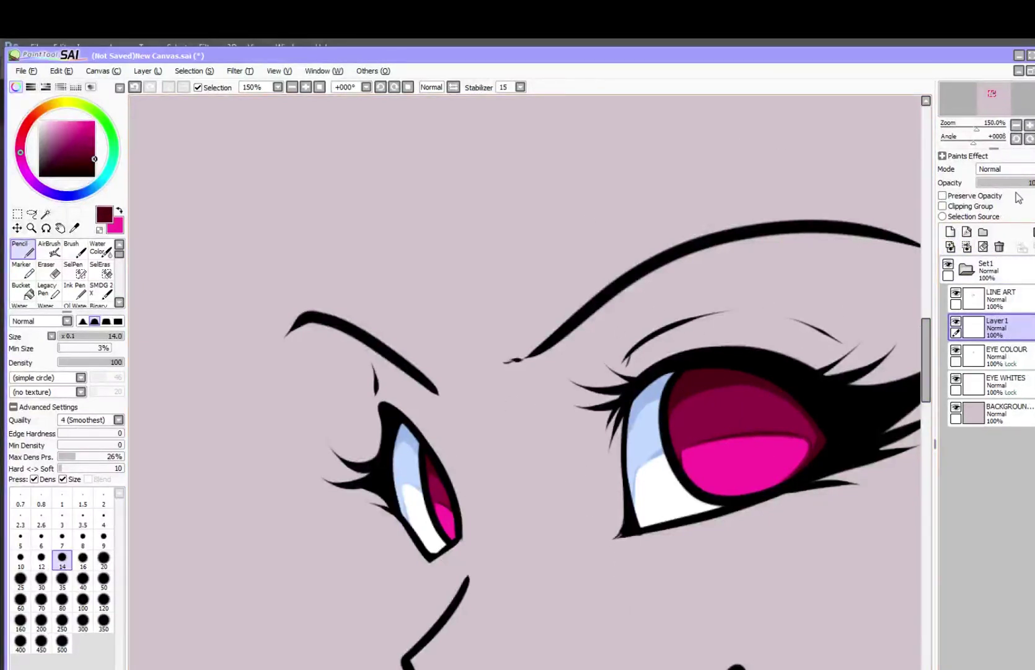
{"action": "double_click", "coordinate": [1000, 326]}
{"action": "type", "text": "Iris"}
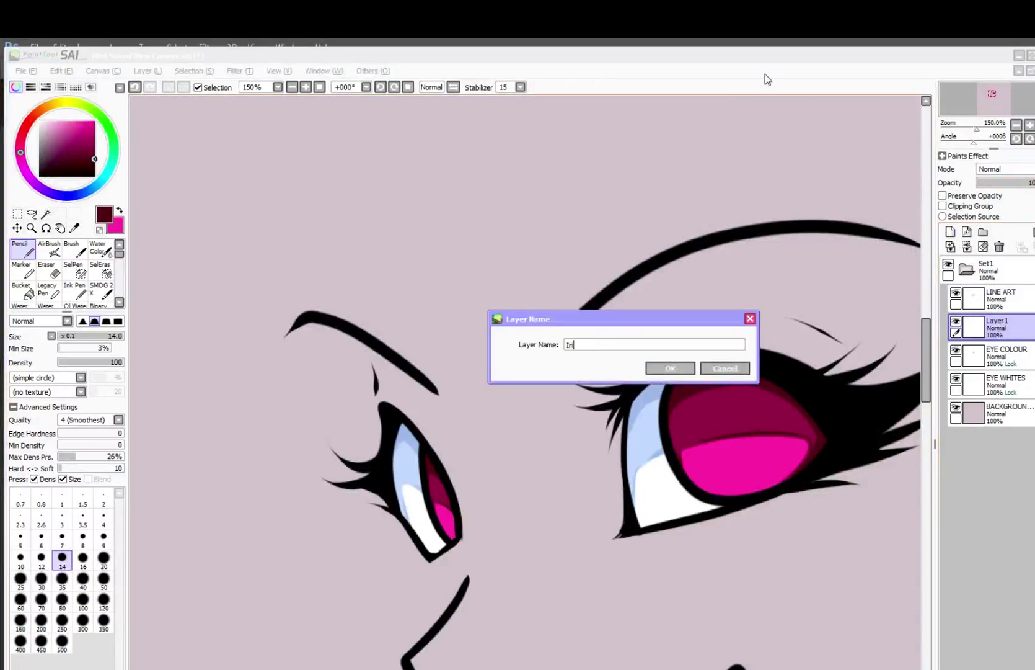
{"action": "key", "text": "Return"}
{"action": "left_click", "coordinate": [1020, 168]}
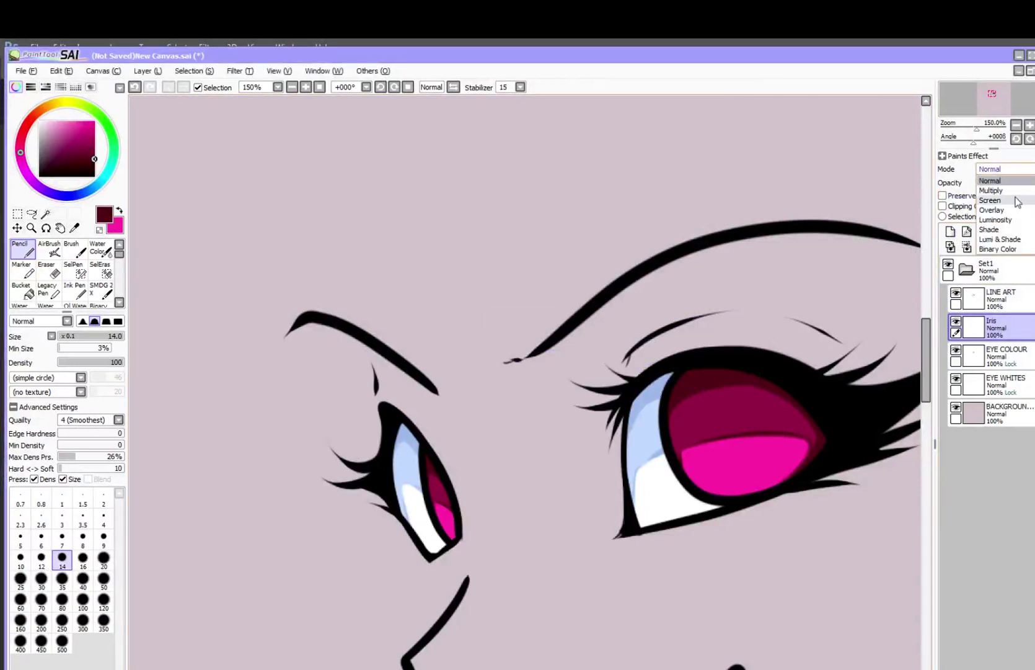
{"action": "left_click", "coordinate": [1010, 194]}
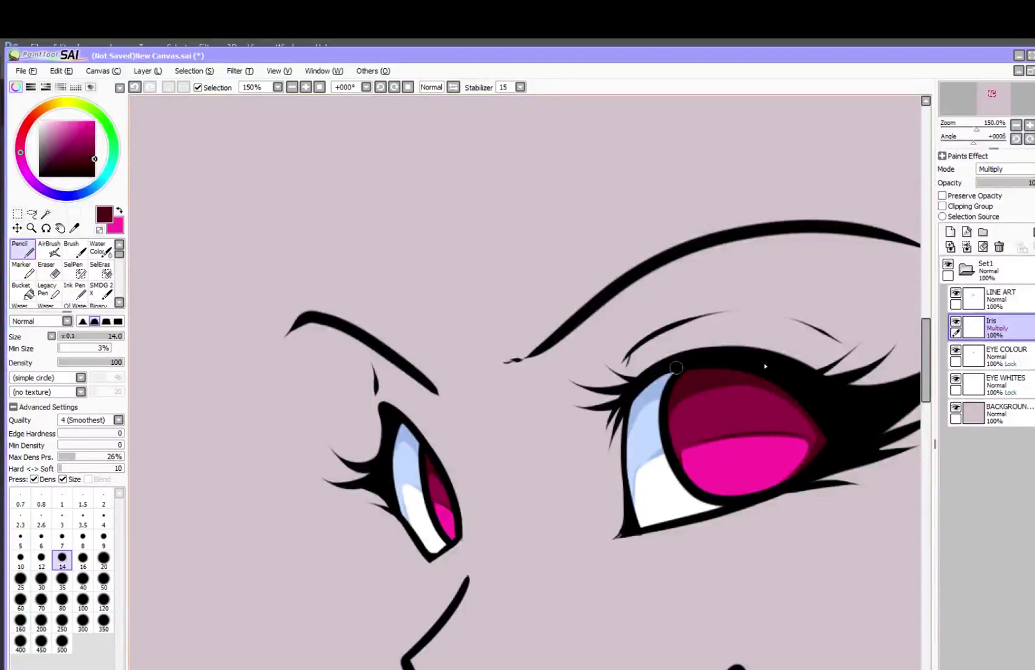
Draw a pupil in each iris on the Iris layer and fill the larger one with deep maroon.
{"action": "left_click_drag", "start_coordinate": [441, 471], "coordinate": [455, 524]}
{"action": "mouse_move", "coordinate": [737, 369]}
{"action": "left_mouse_down"}
{"action": "mouse_move", "coordinate": [709, 385]}
{"action": "mouse_move", "coordinate": [705, 436]}
{"action": "mouse_move", "coordinate": [755, 466]}
{"action": "mouse_move", "coordinate": [790, 424]}
{"action": "mouse_move", "coordinate": [768, 378]}
{"action": "mouse_move", "coordinate": [738, 371]}
{"action": "left_mouse_up"}
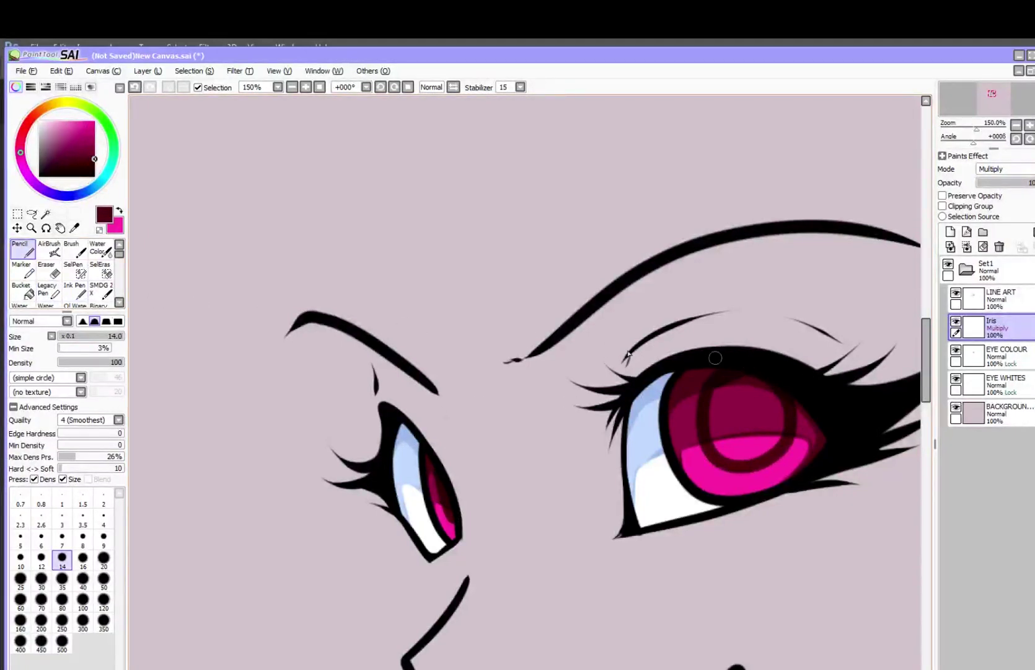
{"action": "key", "text": "g"}
{"action": "left_click", "coordinate": [735, 430]}
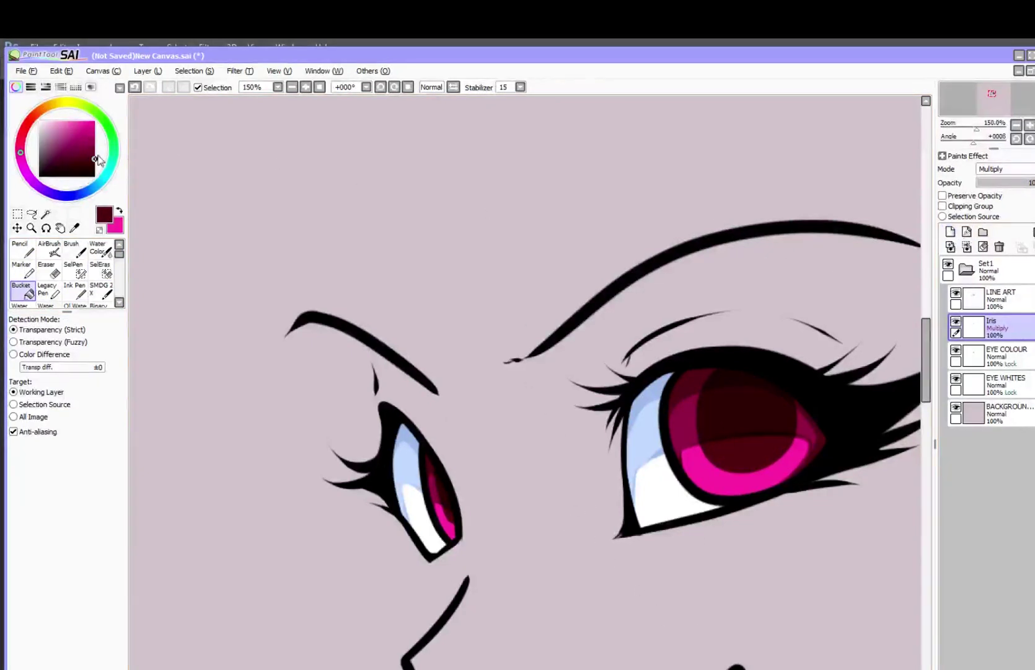
Shade the pupils of both eyes with an even darker maroon using the Pencil.
{"action": "left_click", "coordinate": [22, 249]}
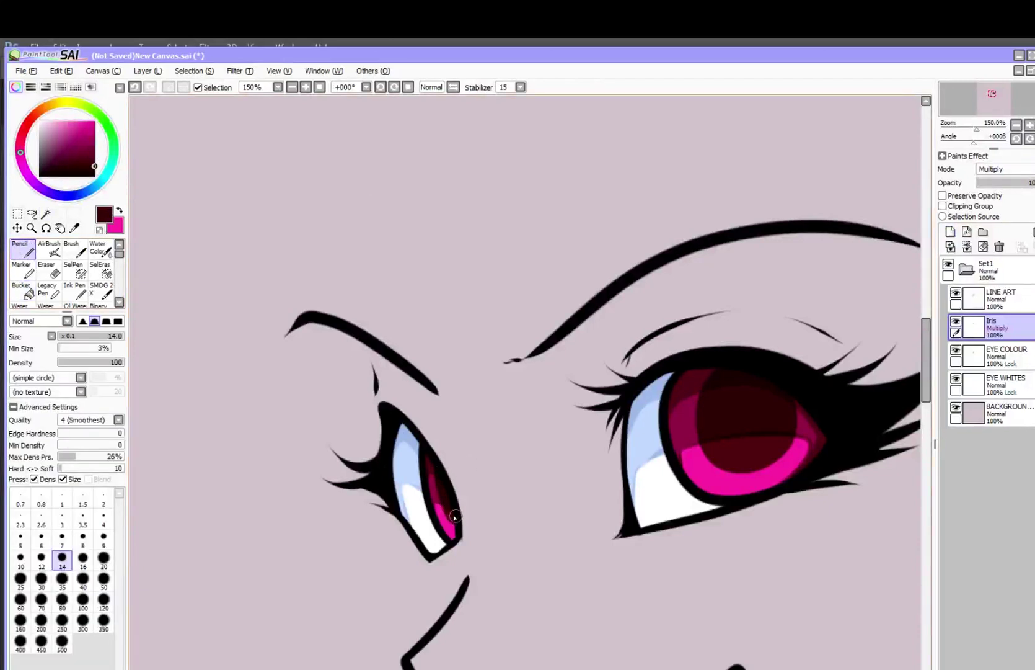
{"action": "key", "text": "ctrl+z"}
{"action": "left_click_drag", "start_coordinate": [449, 512], "coordinate": [458, 522]}
{"action": "mouse_move", "coordinate": [703, 442]}
{"action": "left_mouse_down"}
{"action": "mouse_move", "coordinate": [758, 462]}
{"action": "mouse_move", "coordinate": [780, 456]}
{"action": "mouse_move", "coordinate": [787, 430]}
{"action": "left_mouse_up"}
{"action": "key", "text": "ctrl+z"}
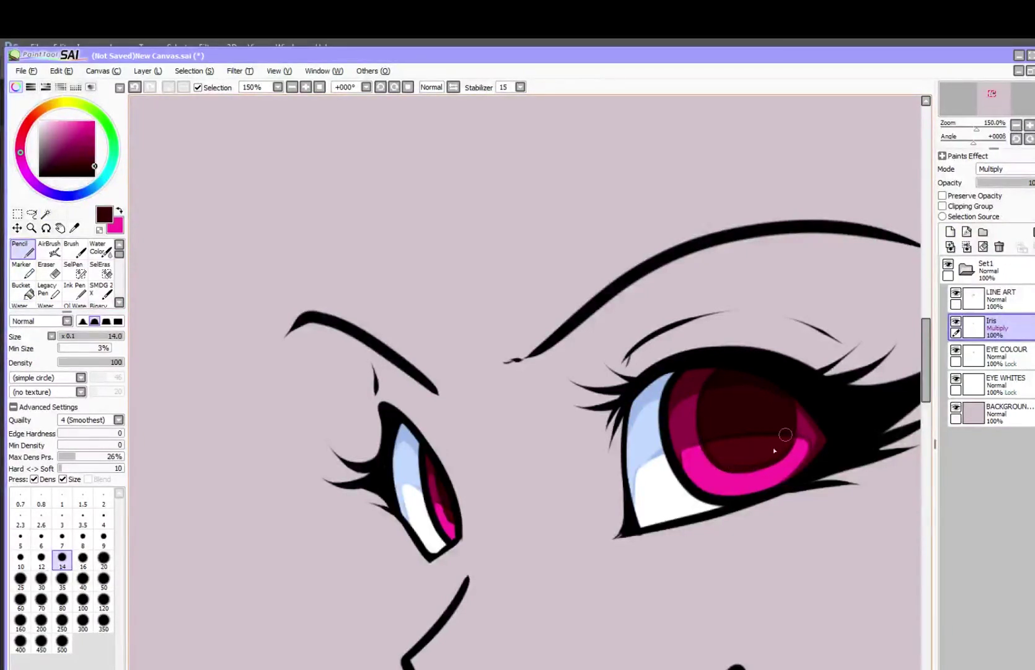
{"action": "key", "text": "ctrl+z"}
{"action": "left_click_drag", "start_coordinate": [731, 466], "coordinate": [785, 444]}
Select both iris areas of the EYE COLOUR layer with the Magic Wand.
{"action": "left_click", "coordinate": [46, 214]}
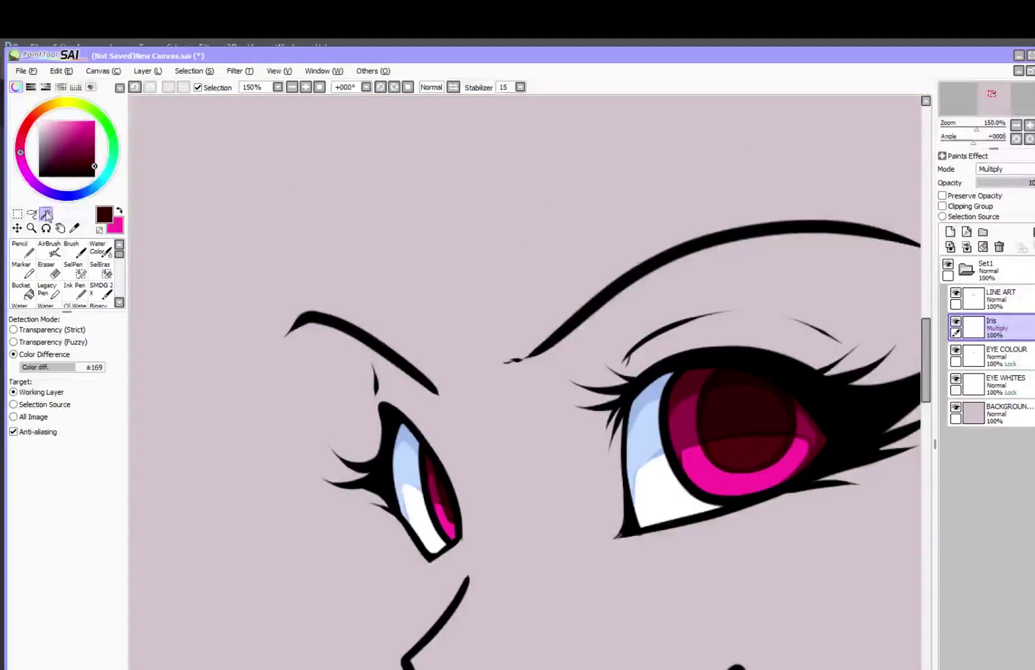
{"action": "left_click", "coordinate": [1002, 358]}
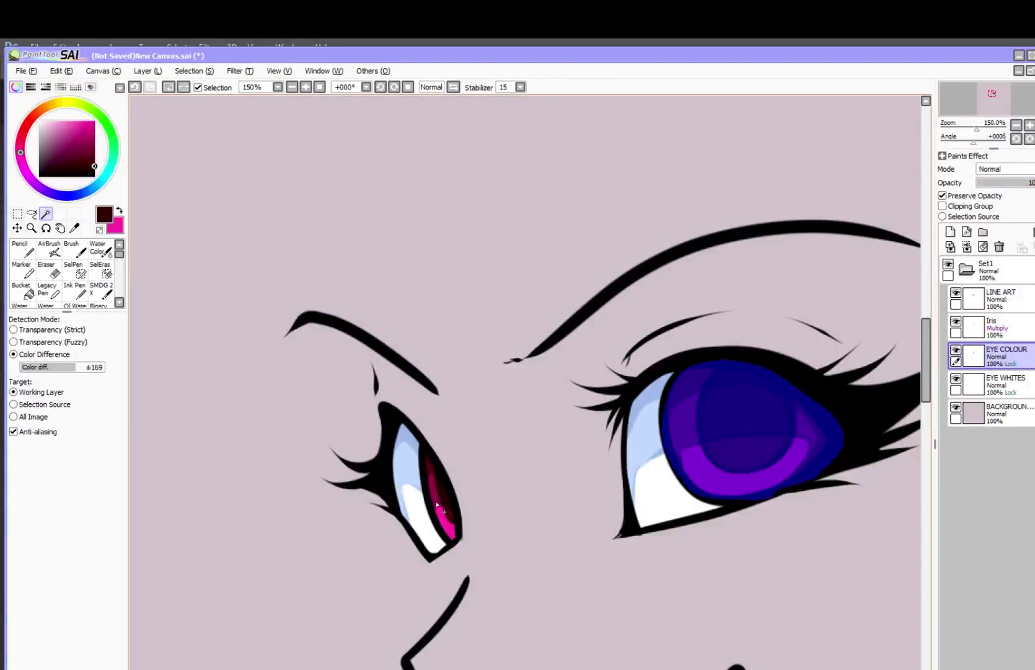
{"action": "left_click", "coordinate": [437, 506]}
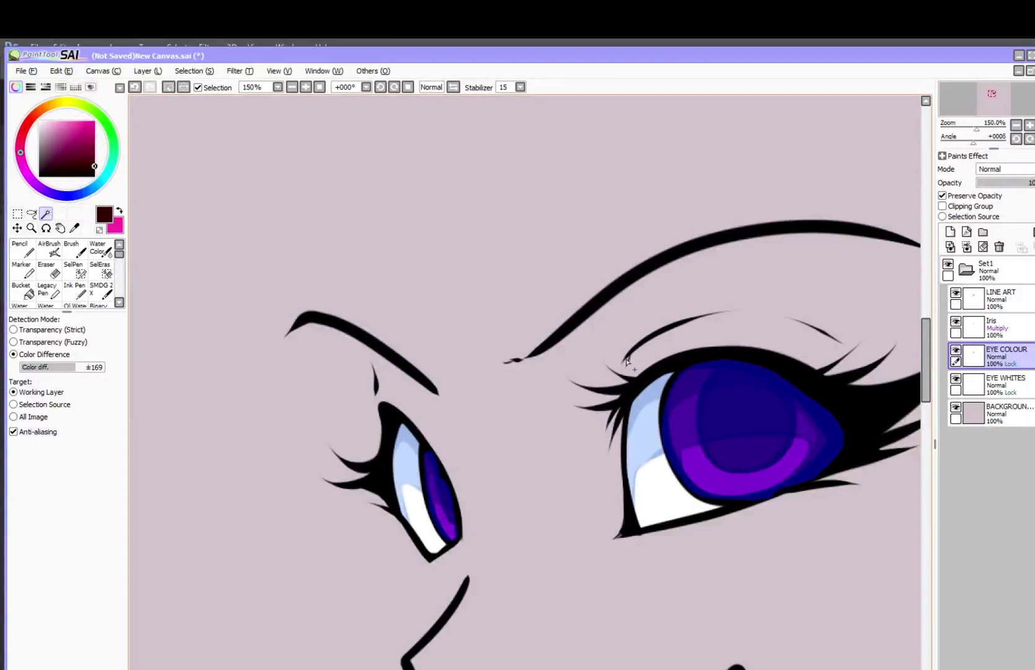
Add a new layer above the Iris layer and name it Highlight1.
{"action": "left_click", "coordinate": [999, 327]}
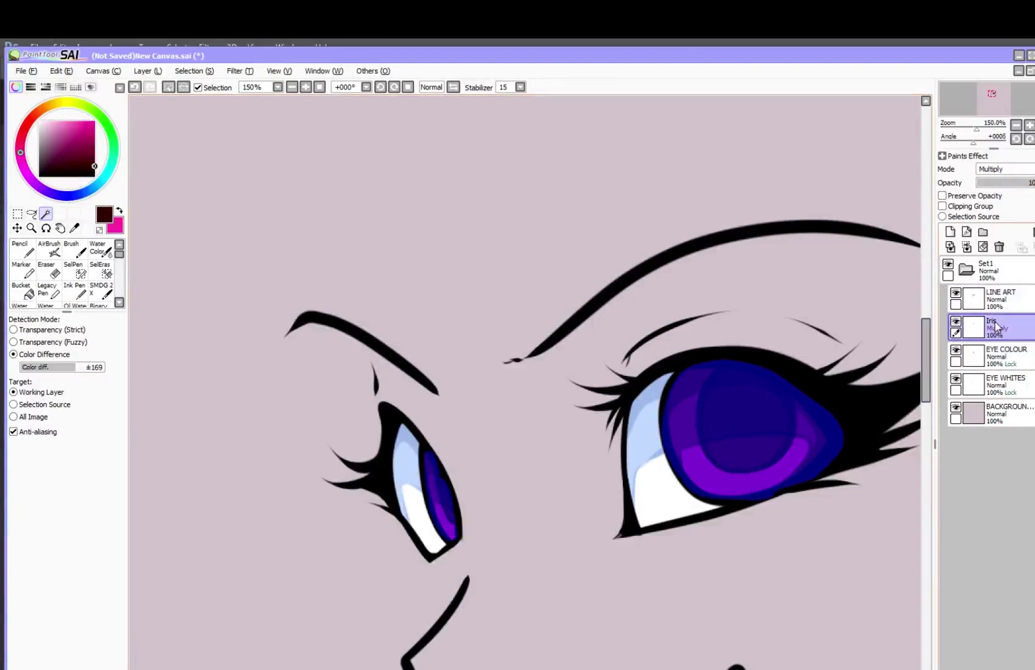
{"action": "left_click", "coordinate": [950, 231]}
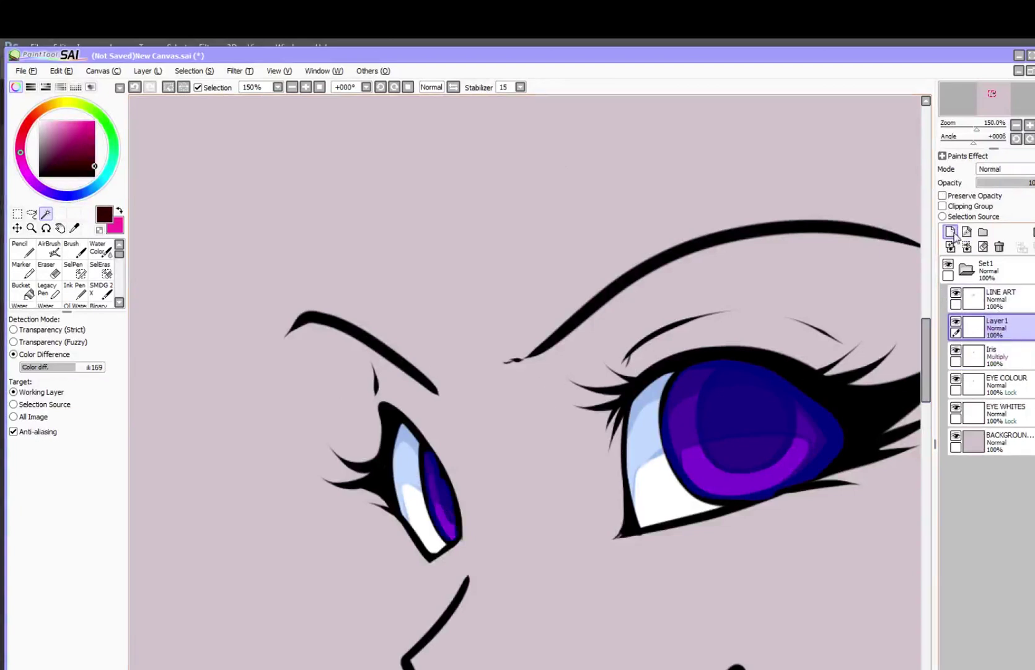
{"action": "double_click", "coordinate": [999, 336]}
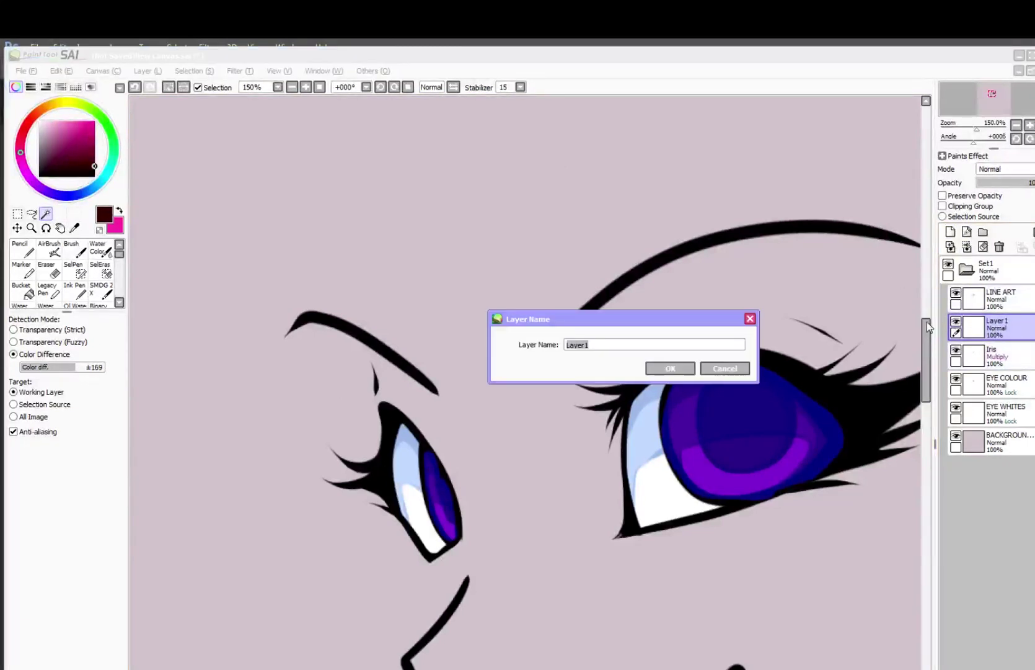
{"action": "type", "text": "HIghlight1"}
{"action": "key", "text": "Return"}
Switch to the Pencil at size 14 and set its colour to white.
{"action": "left_click", "coordinate": [98, 248]}
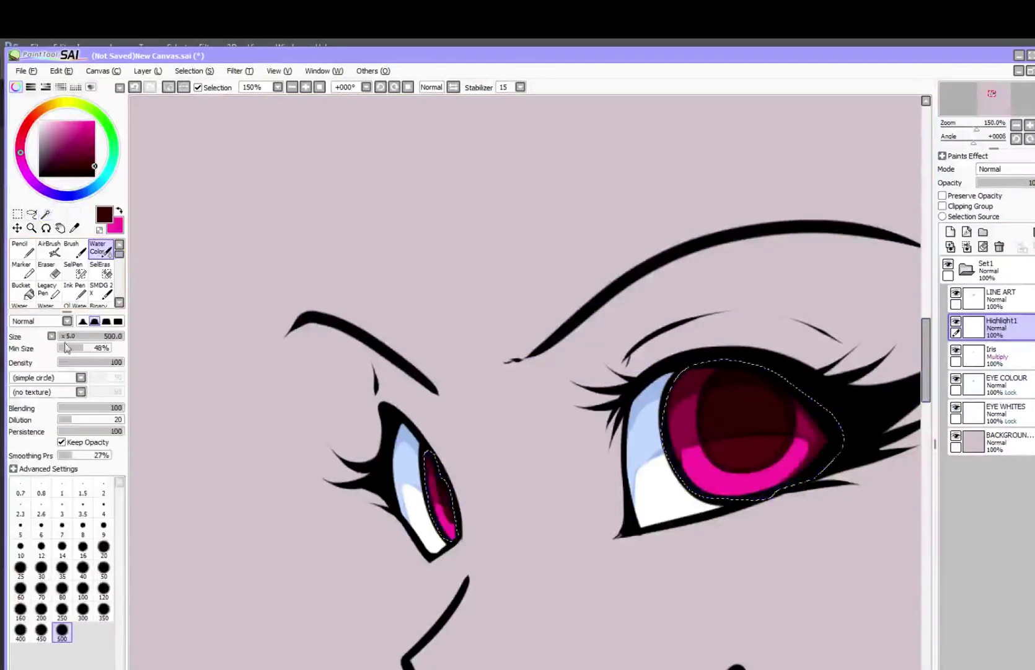
{"action": "left_click", "coordinate": [22, 248]}
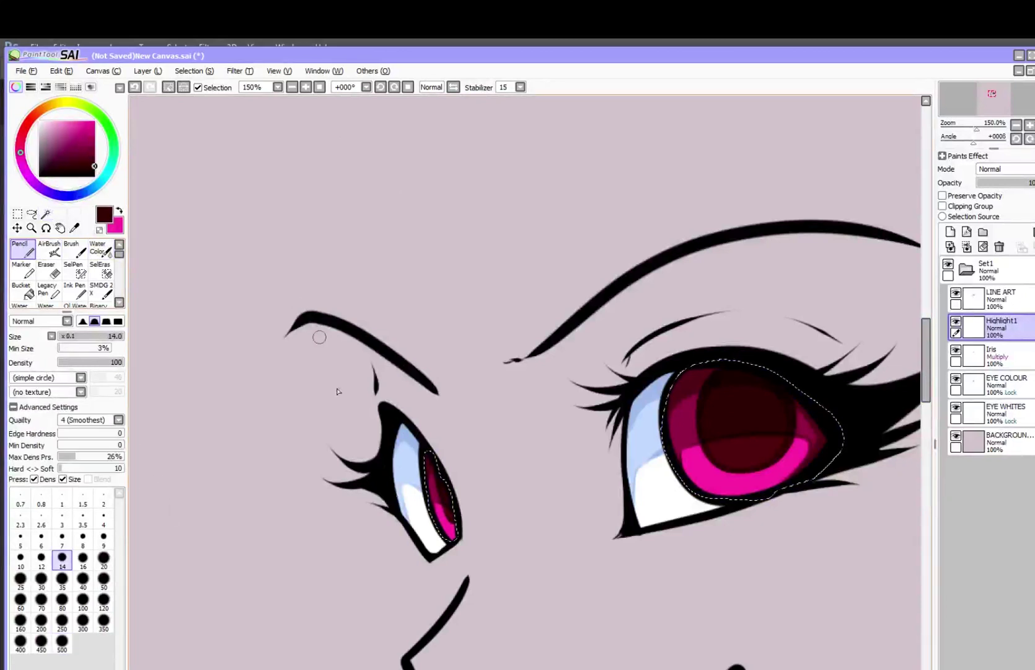
{"action": "left_click", "coordinate": [114, 223]}
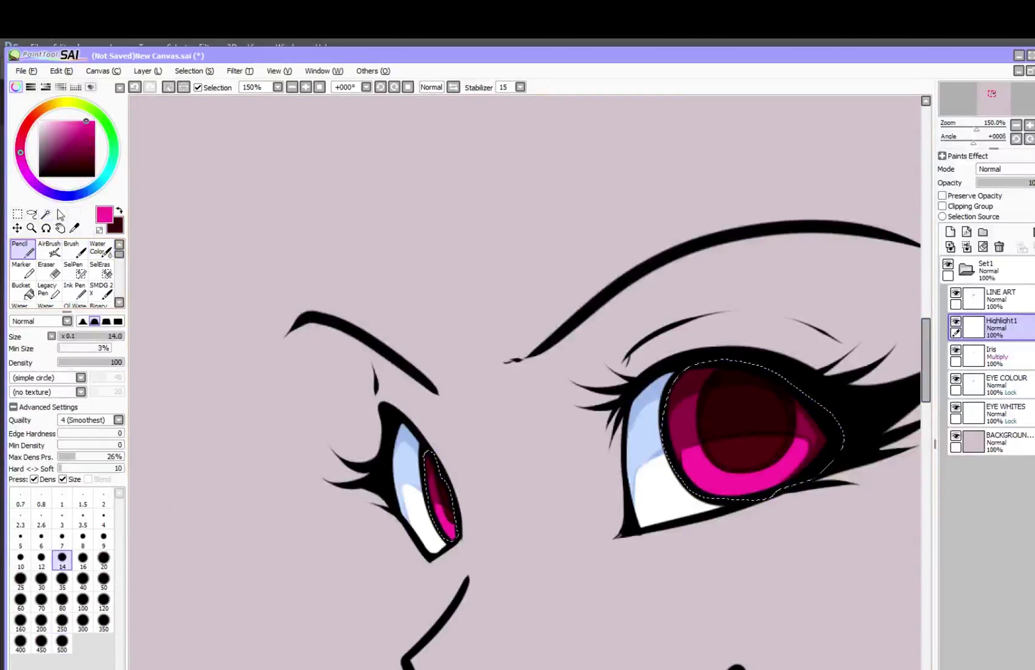
{"action": "left_click", "coordinate": [107, 213]}
{"action": "left_click", "coordinate": [107, 213]}
{"action": "left_click", "coordinate": [106, 213]}
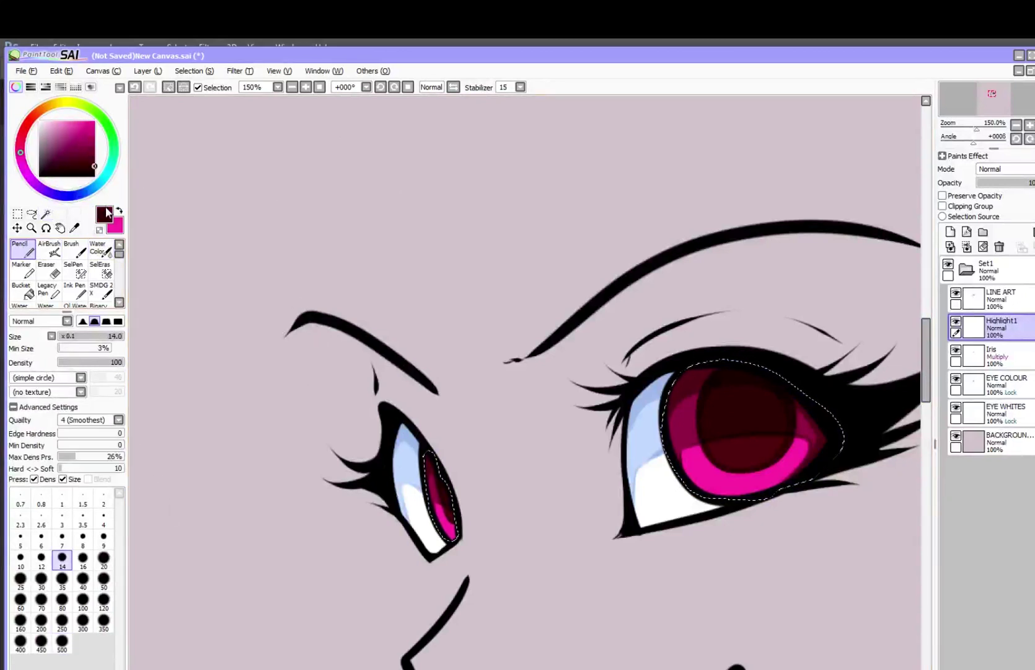
{"action": "left_click", "coordinate": [106, 213]}
{"action": "left_click", "coordinate": [106, 213]}
{"action": "left_click", "coordinate": [106, 214]}
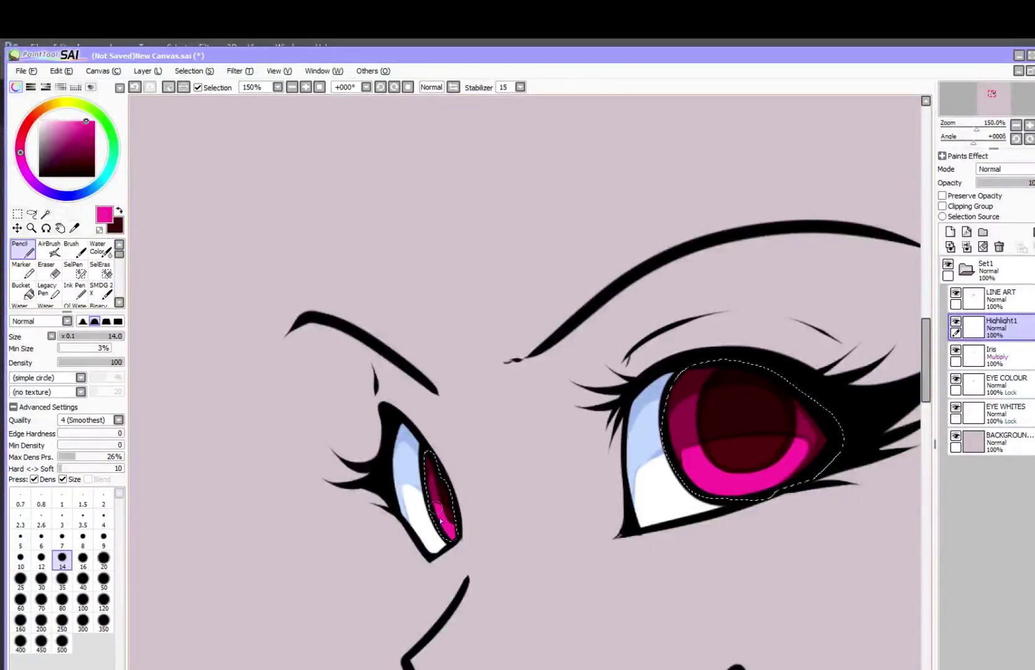
{"action": "left_click_drag", "start_coordinate": [66, 129], "coordinate": [29, 104]}
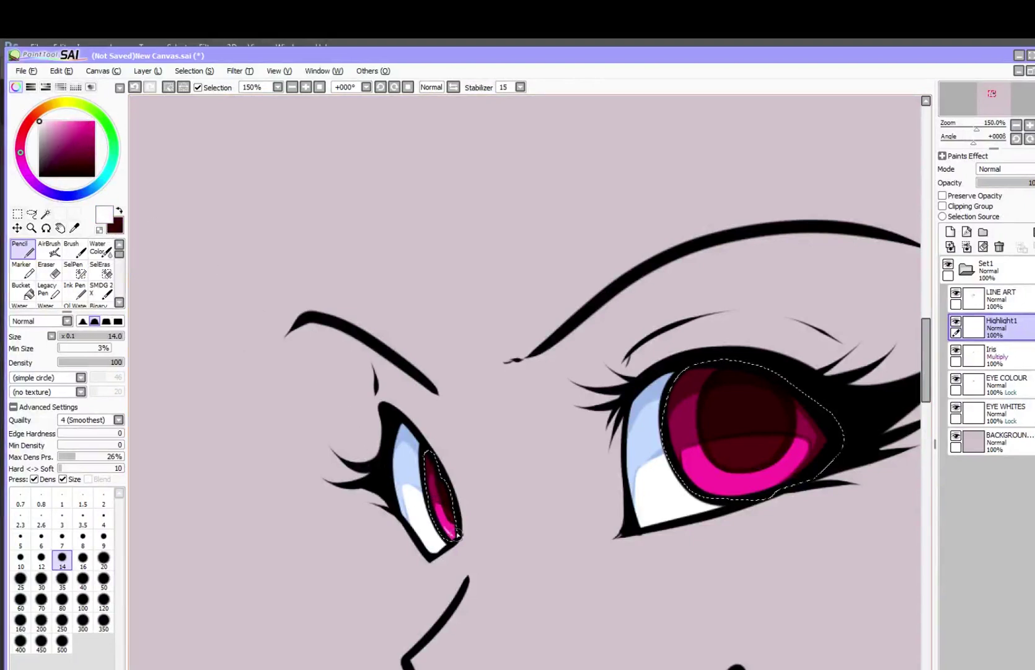
Draw thin white highlight strokes along the lower edges of both irises on the Highlight1 layer.
{"action": "mouse_move", "coordinate": [449, 532]}
{"action": "left_mouse_down"}
{"action": "mouse_move", "coordinate": [439, 508]}
{"action": "mouse_move", "coordinate": [452, 535]}
{"action": "left_mouse_up"}
{"action": "key", "text": "ctrl+z"}
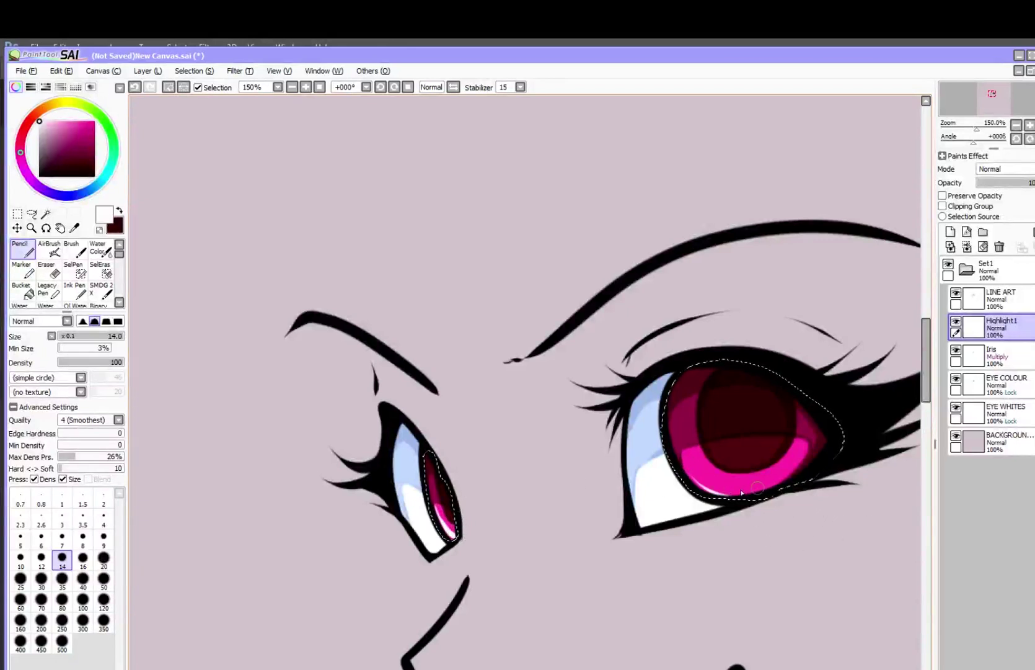
{"action": "key", "text": "ctrl+z"}
{"action": "left_click_drag", "start_coordinate": [689, 479], "coordinate": [813, 464]}
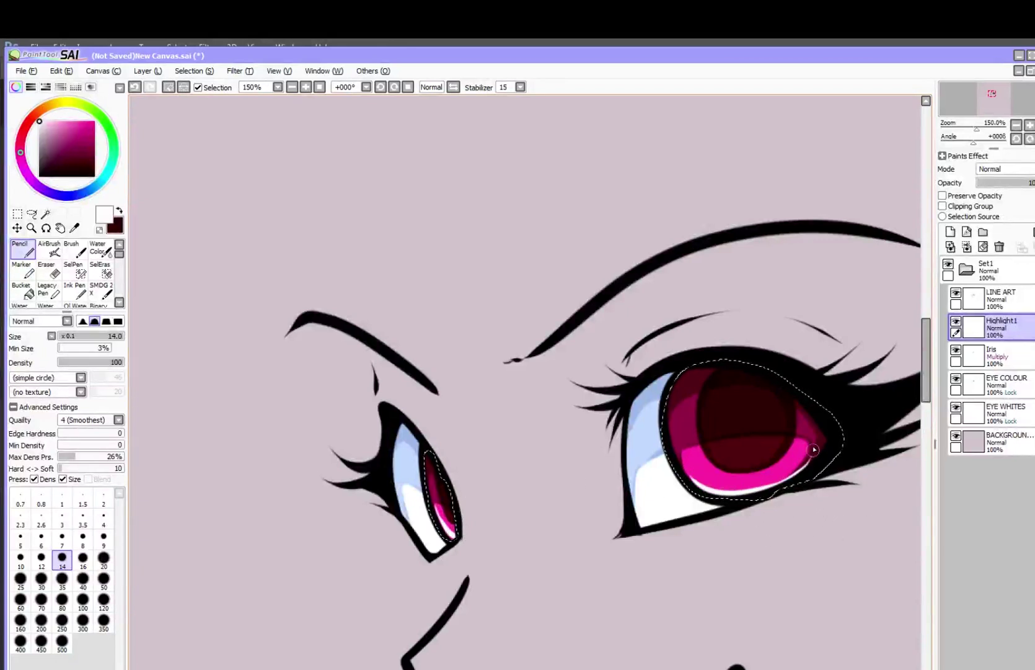
{"action": "key", "text": "ctrl+z"}
{"action": "mouse_move", "coordinate": [719, 491]}
{"action": "left_mouse_down"}
{"action": "mouse_move", "coordinate": [775, 487]}
{"action": "mouse_move", "coordinate": [829, 438]}
{"action": "left_mouse_up"}
{"action": "key", "text": "ctrl+z"}
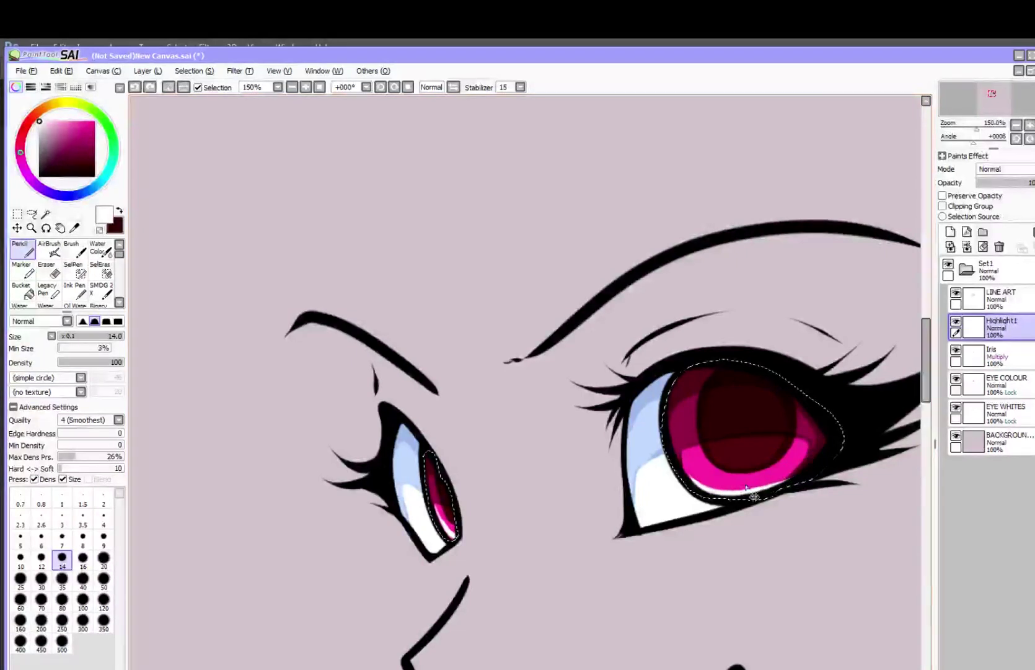
{"action": "left_click_drag", "start_coordinate": [731, 493], "coordinate": [827, 427]}
Set the Highlight1 layer to Luminosity mode with 40% opacity.
{"action": "left_click", "coordinate": [1014, 171]}
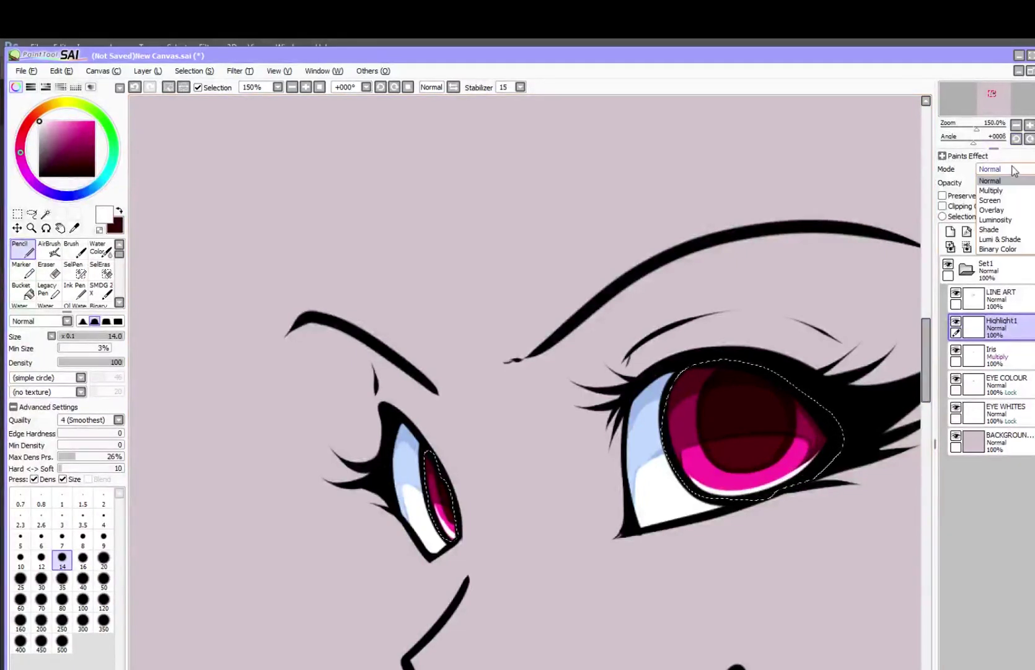
{"action": "left_click", "coordinate": [997, 219]}
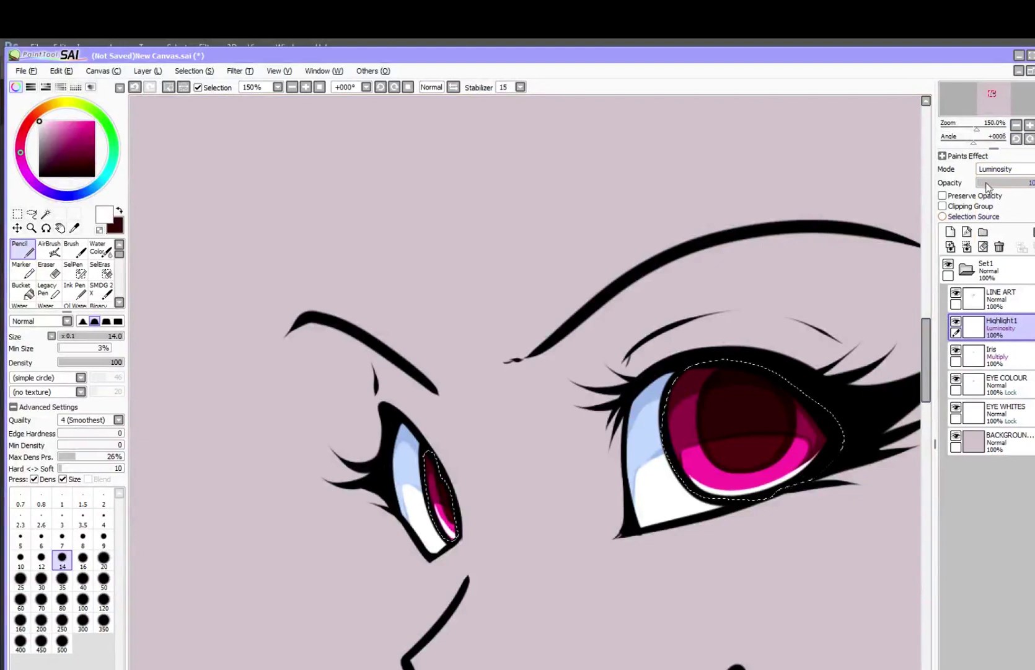
{"action": "left_click", "coordinate": [1005, 182]}
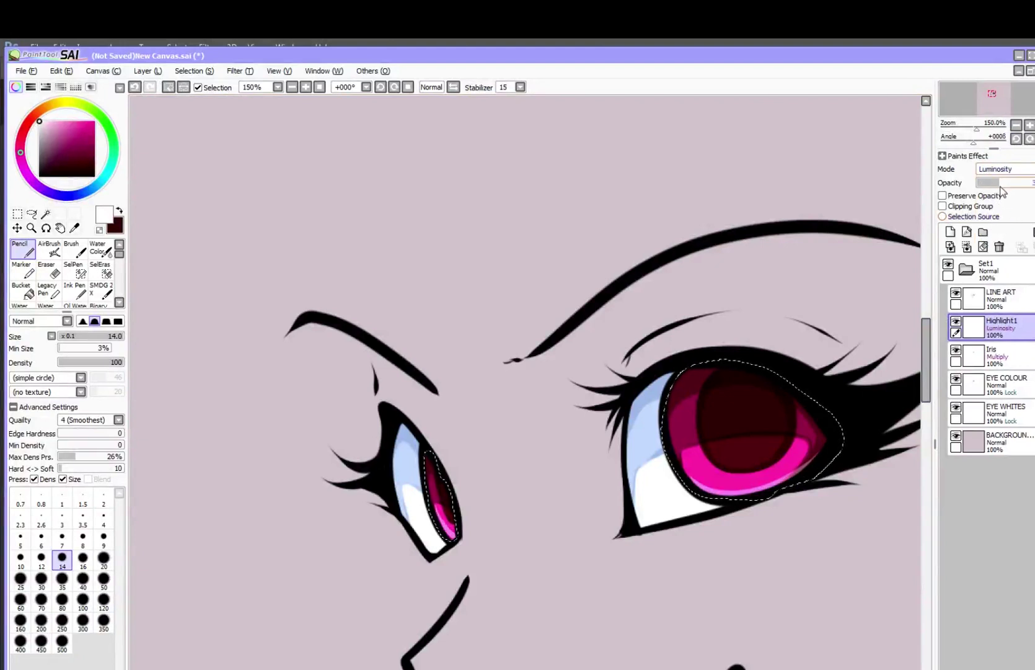
{"action": "left_click_drag", "start_coordinate": [1005, 187], "coordinate": [1010, 184]}
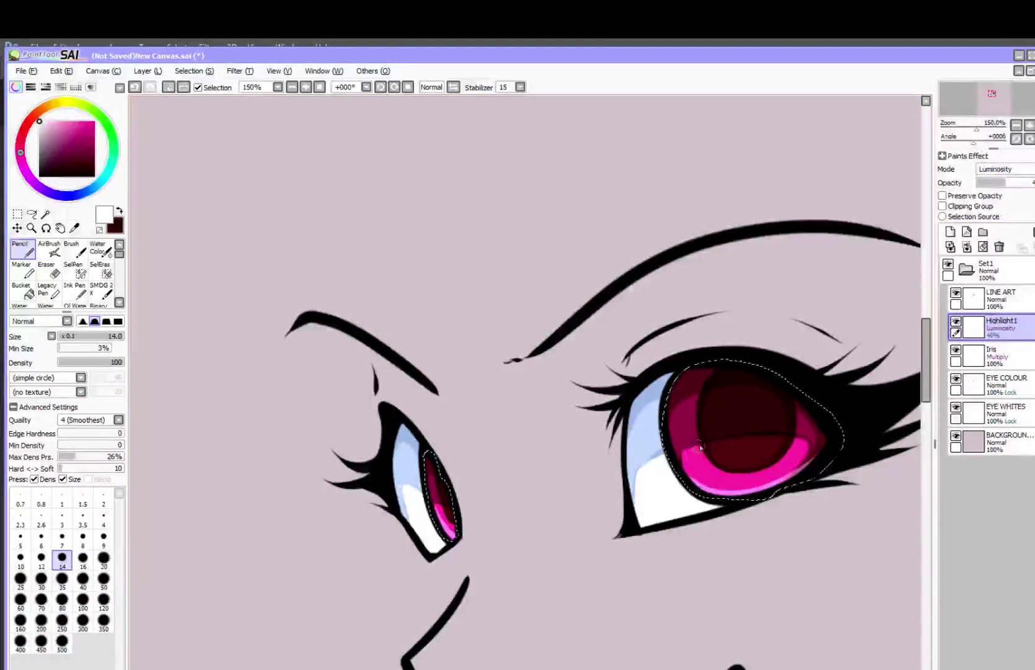
Dab small white glints on both sides of the larger iris and try further highlight strokes in both eyes.
{"action": "left_click_drag", "start_coordinate": [685, 452], "coordinate": [697, 460]}
{"action": "left_click_drag", "start_coordinate": [797, 446], "coordinate": [806, 456]}
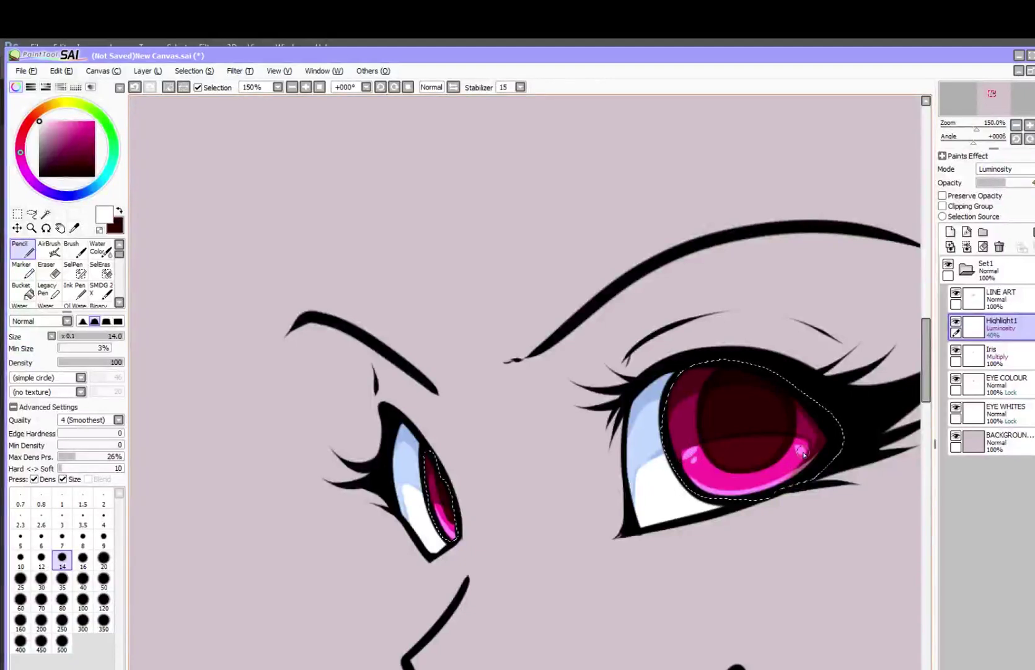
{"action": "left_click_drag", "start_coordinate": [439, 488], "coordinate": [440, 513]}
{"action": "key", "text": "ctrl+z"}
{"action": "mouse_move", "coordinate": [682, 434]}
{"action": "left_mouse_down"}
{"action": "mouse_move", "coordinate": [689, 426]}
{"action": "mouse_move", "coordinate": [730, 462]}
{"action": "mouse_move", "coordinate": [781, 439]}
{"action": "left_mouse_up"}
{"action": "key", "text": "ctrl+z"}
Draw thin curved highlights along the lower rim of the larger pupil and add a matching stroke in the smaller eye.
{"action": "mouse_move", "coordinate": [707, 440]}
{"action": "left_mouse_down"}
{"action": "mouse_move", "coordinate": [740, 465]}
{"action": "mouse_move", "coordinate": [781, 442]}
{"action": "mouse_move", "coordinate": [782, 403]}
{"action": "left_mouse_up"}
{"action": "mouse_move", "coordinate": [715, 454]}
{"action": "left_mouse_down"}
{"action": "mouse_move", "coordinate": [770, 454]}
{"action": "mouse_move", "coordinate": [790, 411]}
{"action": "left_mouse_up"}
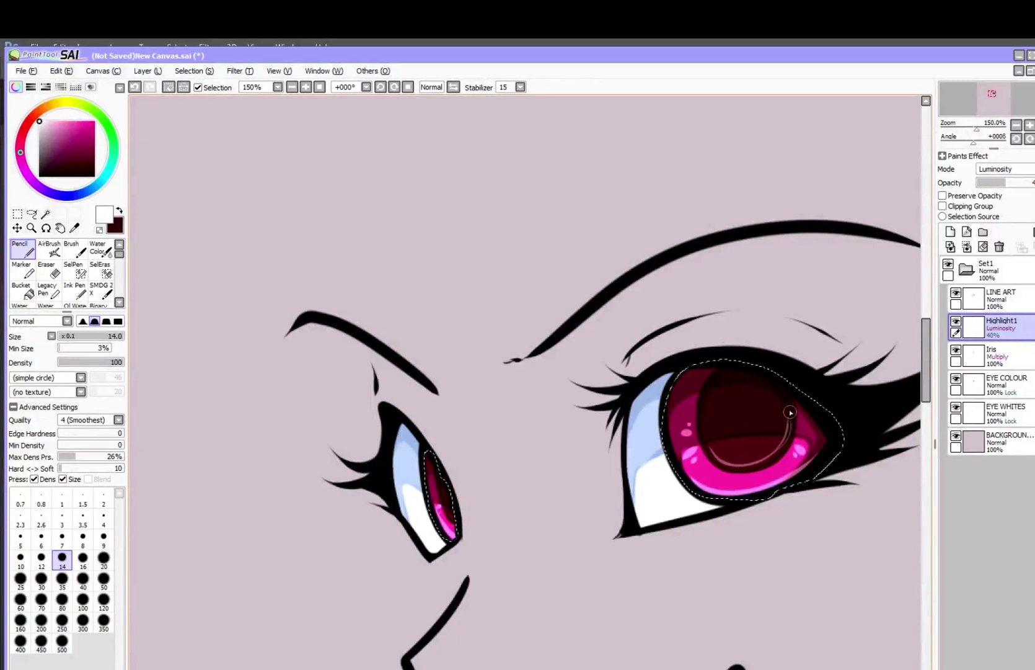
{"action": "key", "text": "ctrl+z"}
{"action": "mouse_move", "coordinate": [726, 458]}
{"action": "left_mouse_down"}
{"action": "mouse_move", "coordinate": [781, 433]}
{"action": "mouse_move", "coordinate": [783, 409]}
{"action": "left_mouse_up"}
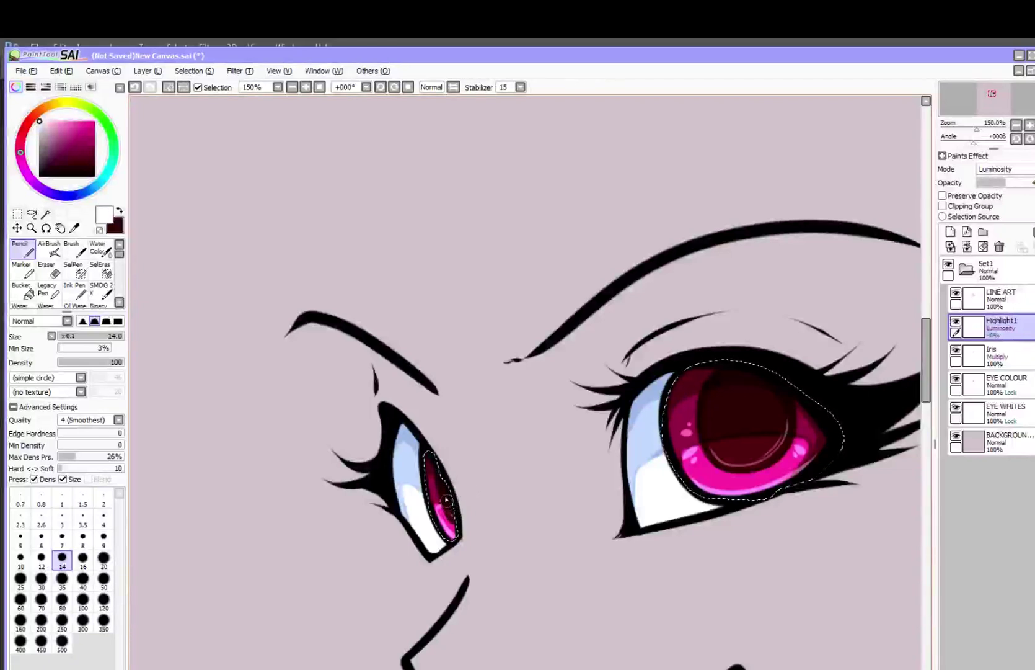
{"action": "key", "text": "ctrl+z"}
{"action": "left_click_drag", "start_coordinate": [444, 498], "coordinate": [458, 516]}
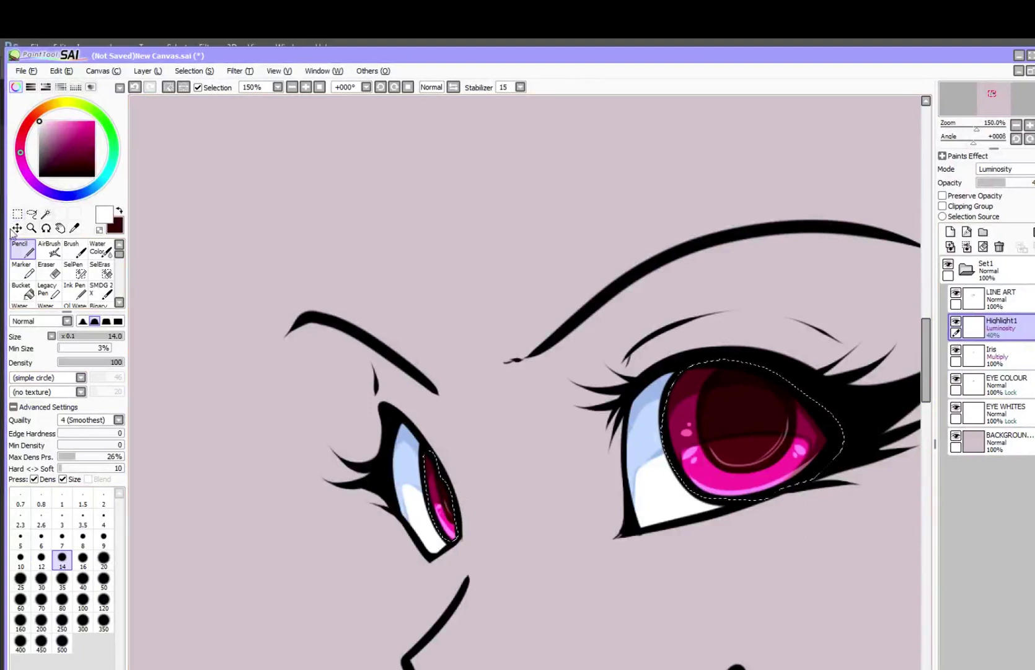
Replace the selection with both eye areas of the EYE WHITES layer using the Magic Wand, and add a new layer above Highlight1.
{"action": "left_click", "coordinate": [45, 214]}
{"action": "key", "text": "ctrl+d"}
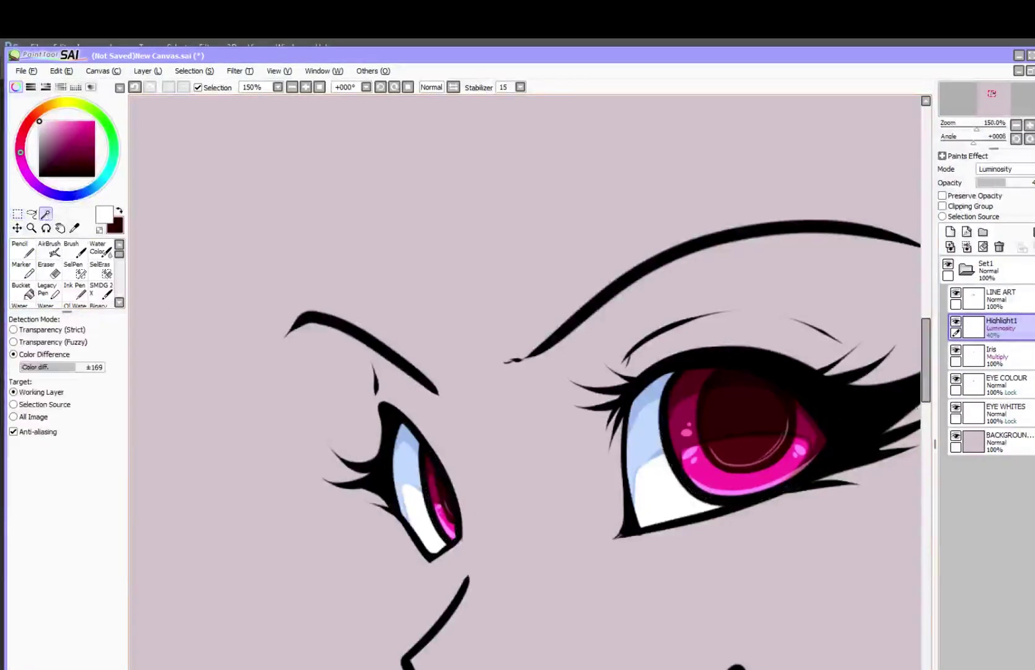
{"action": "left_click", "coordinate": [986, 412]}
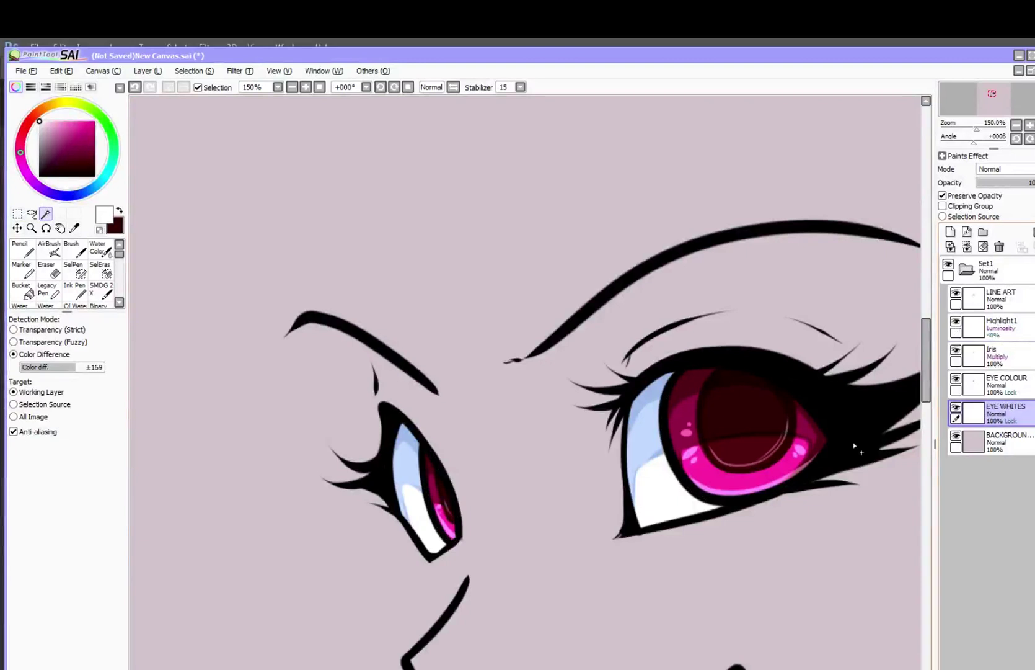
{"action": "left_click", "coordinate": [657, 506]}
{"action": "left_click", "coordinate": [426, 464]}
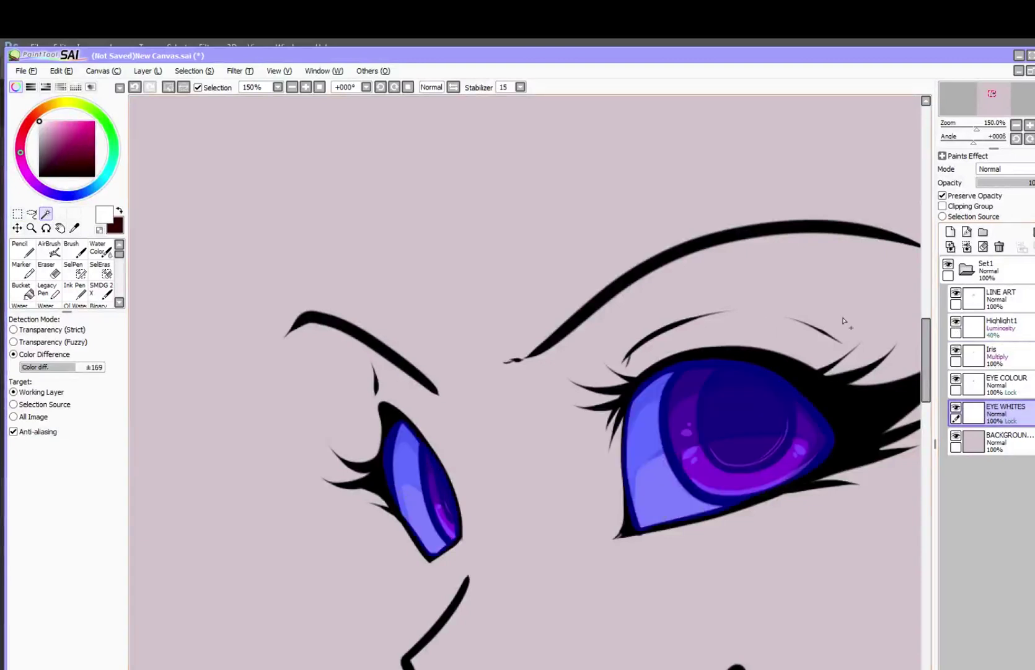
{"action": "left_click", "coordinate": [950, 231]}
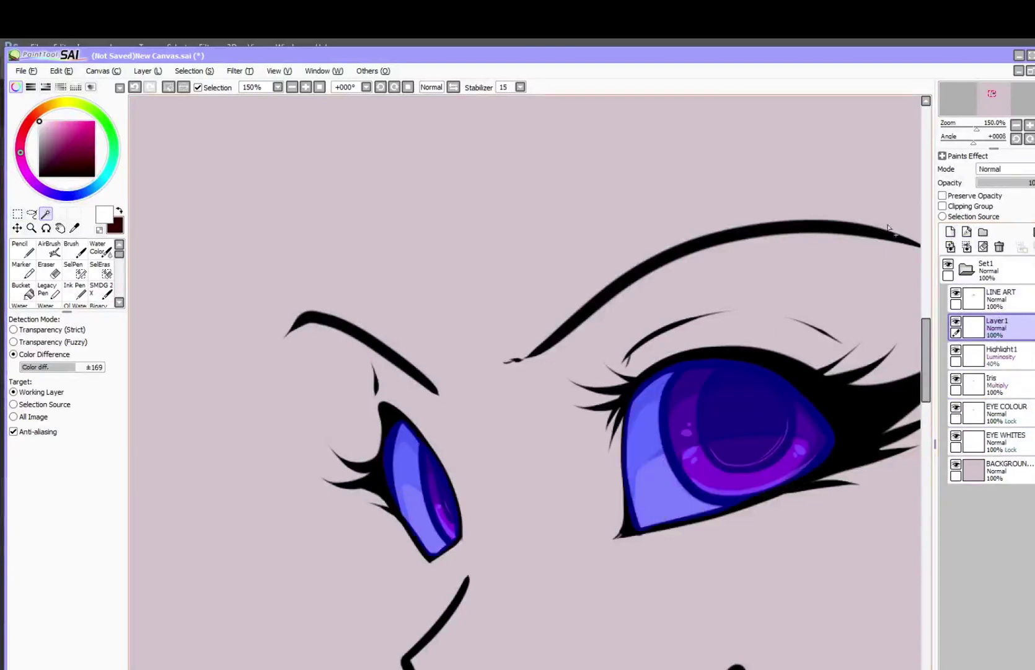
Set up the Water Color brush with a light purple colour and size 160.
{"action": "left_click", "coordinate": [98, 248]}
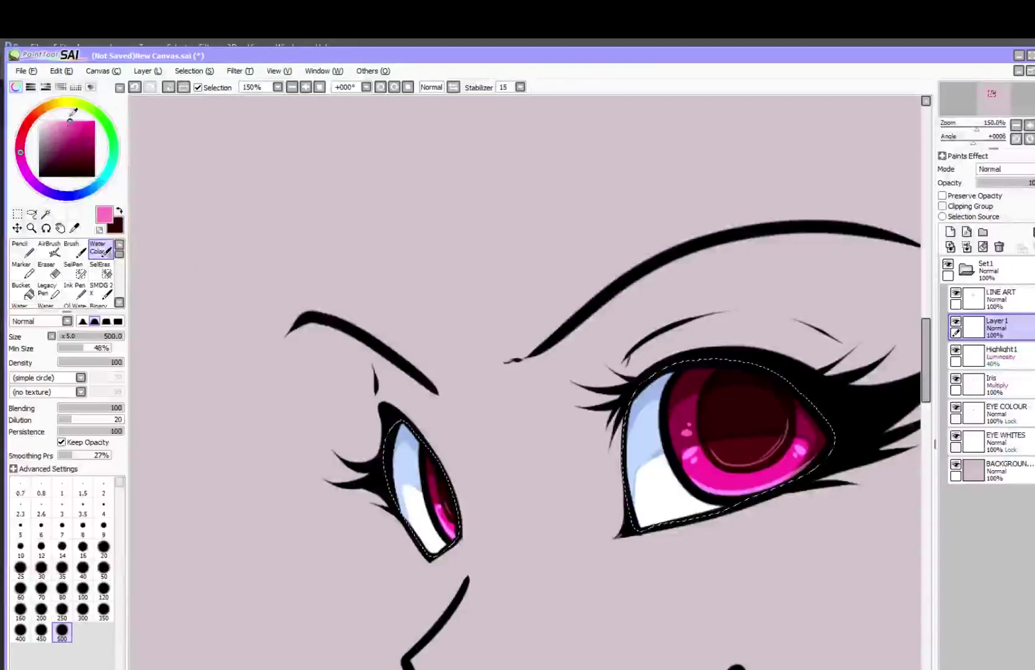
{"action": "left_click", "coordinate": [70, 121]}
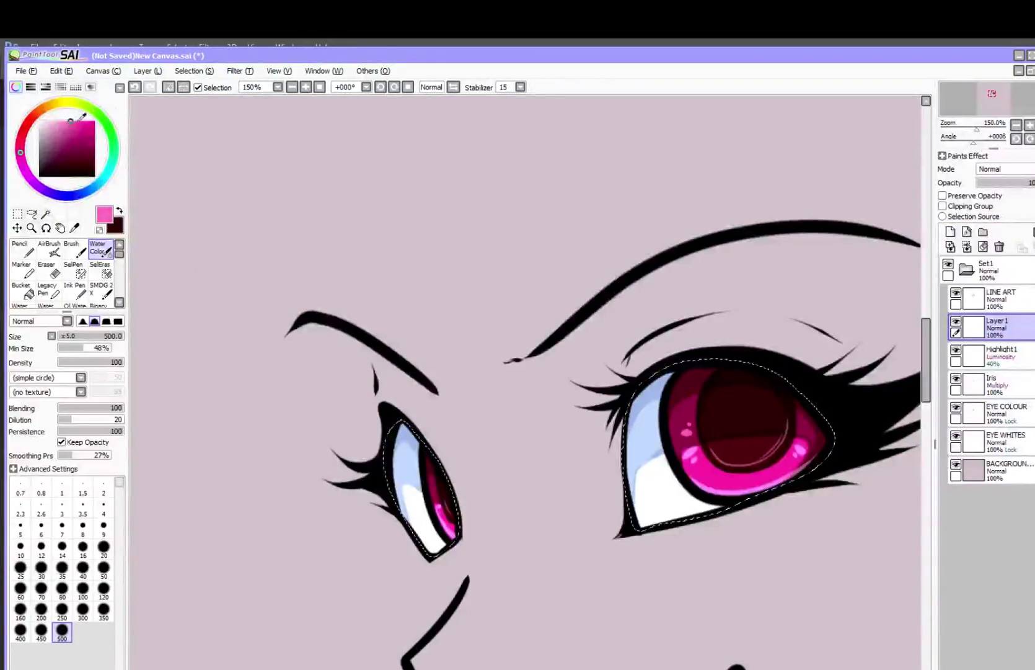
{"action": "left_click", "coordinate": [44, 190]}
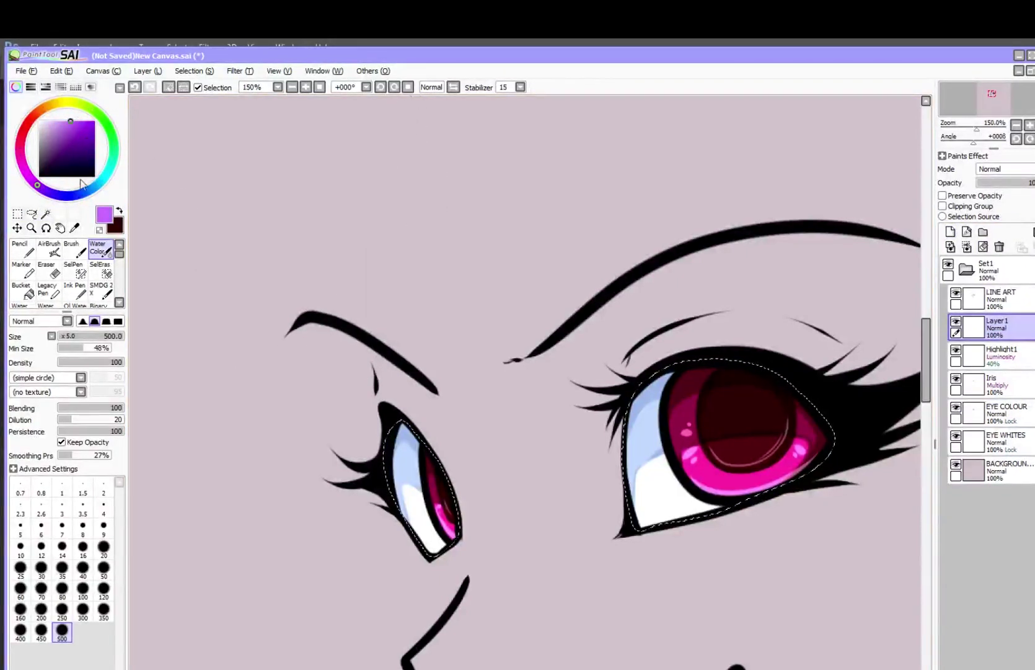
{"action": "key", "text": "x"}
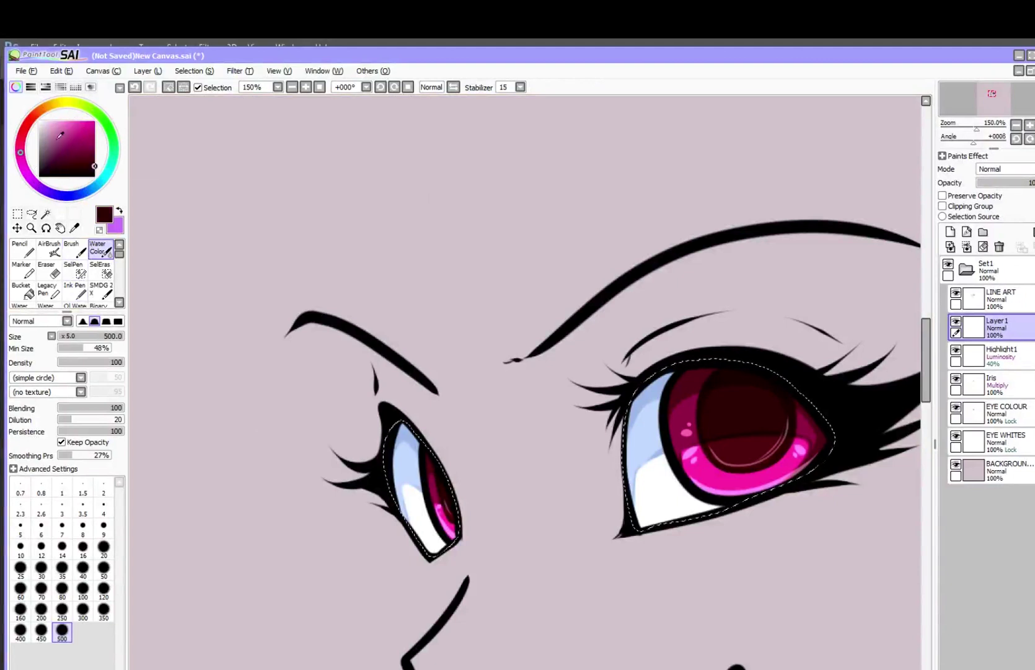
{"action": "key", "text": "x"}
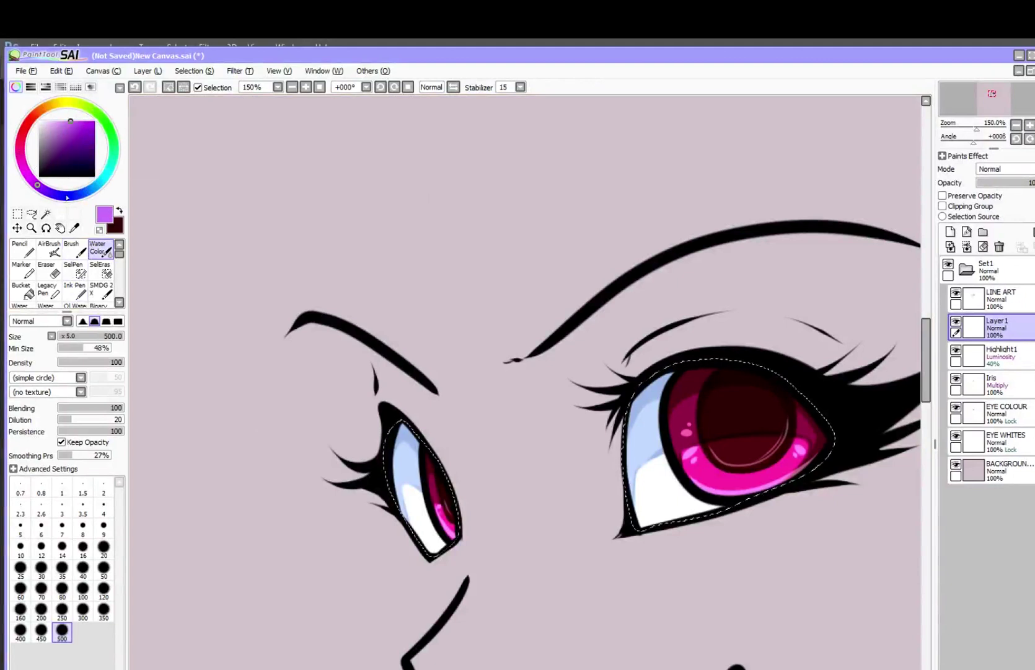
{"action": "left_click", "coordinate": [109, 575]}
{"action": "left_click", "coordinate": [62, 608]}
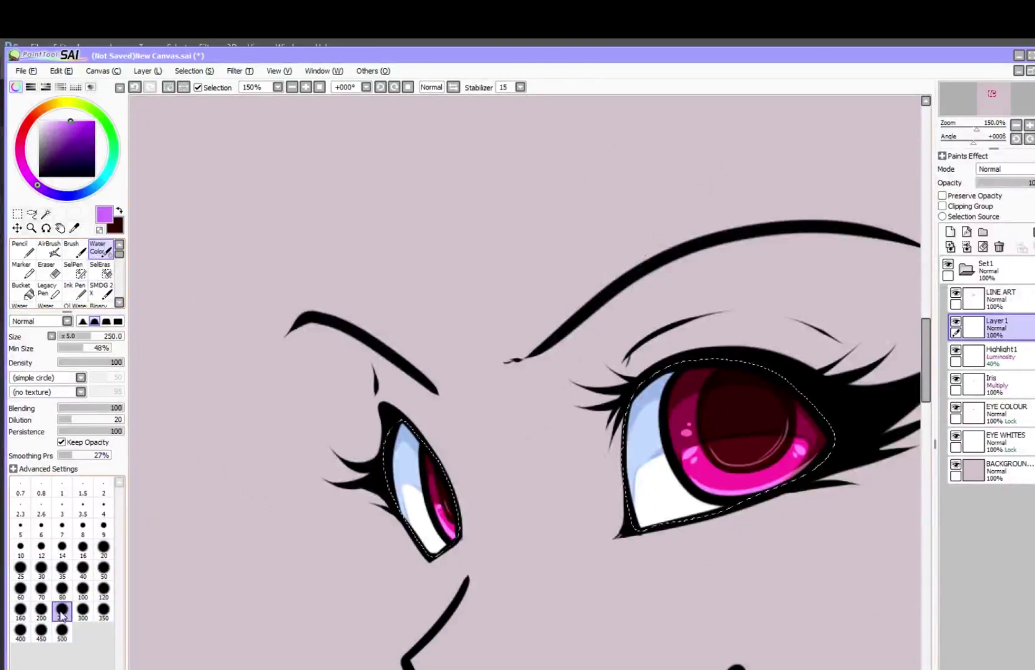
{"action": "left_click", "coordinate": [20, 609]}
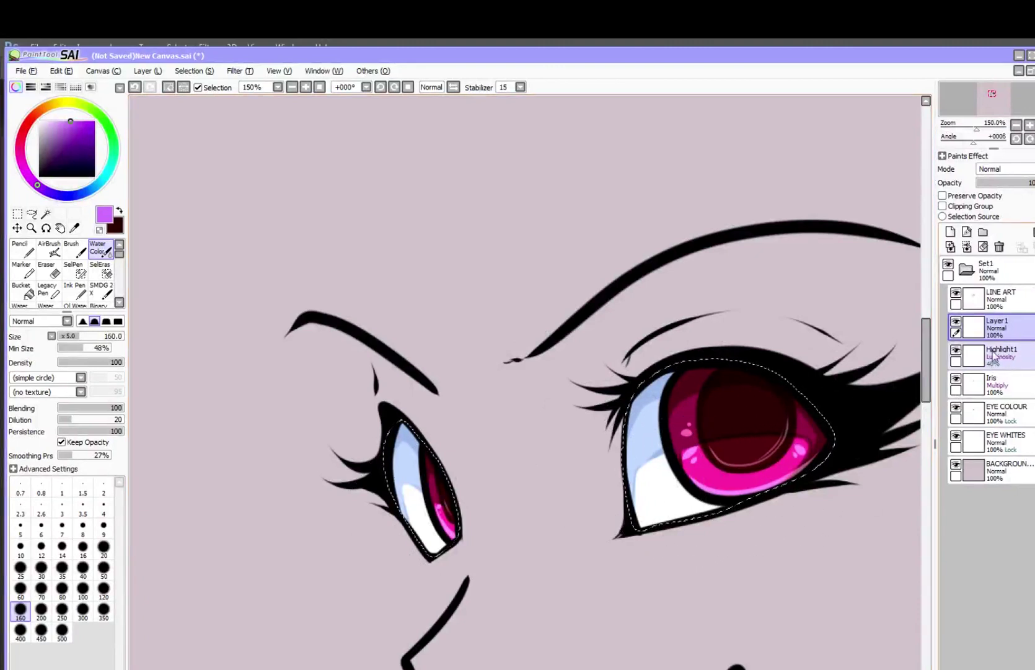
Rename the new layer Multiply and set its blending mode to Multiply.
{"action": "double_click", "coordinate": [997, 328]}
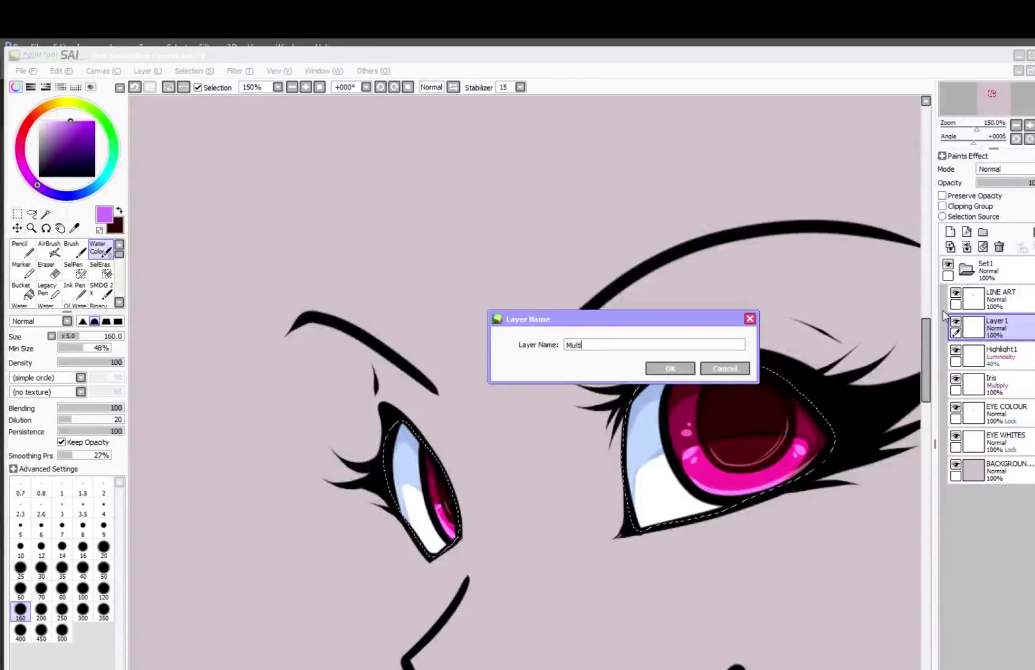
{"action": "key", "text": "Return"}
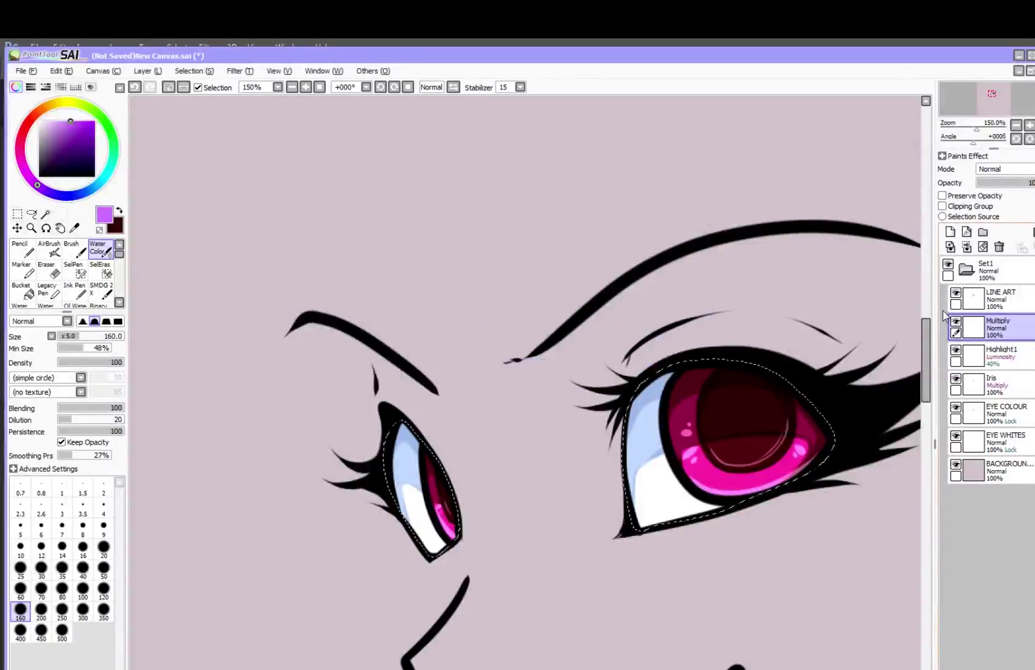
{"action": "left_click", "coordinate": [1005, 168]}
{"action": "left_click", "coordinate": [1002, 190]}
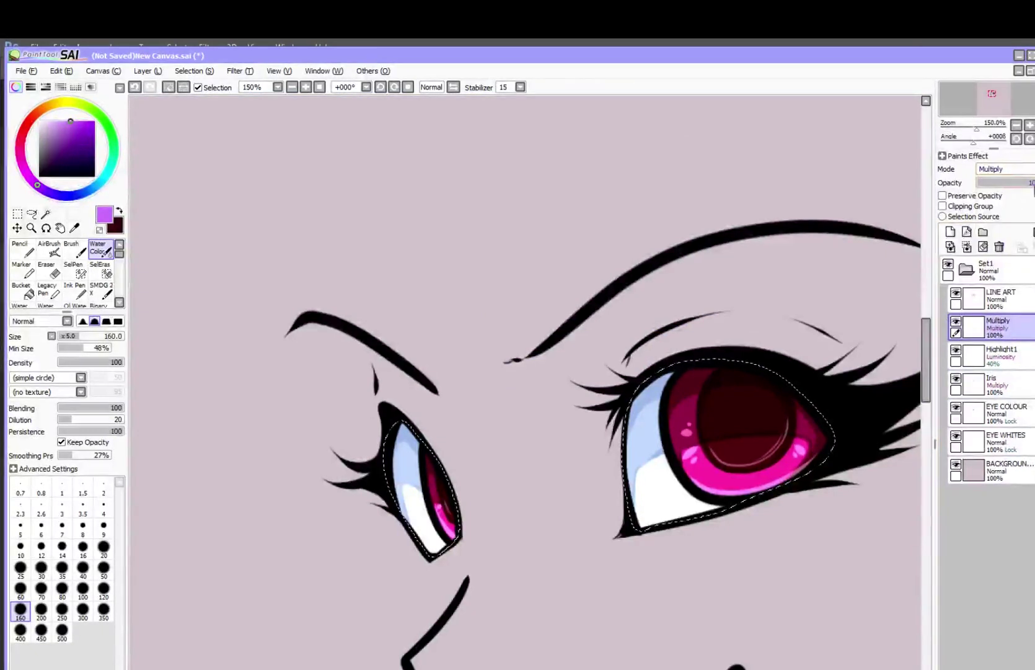
Shade the upper parts of both eyes in soft light purple with the Water Color brush at size 80.
{"action": "left_click", "coordinate": [62, 588]}
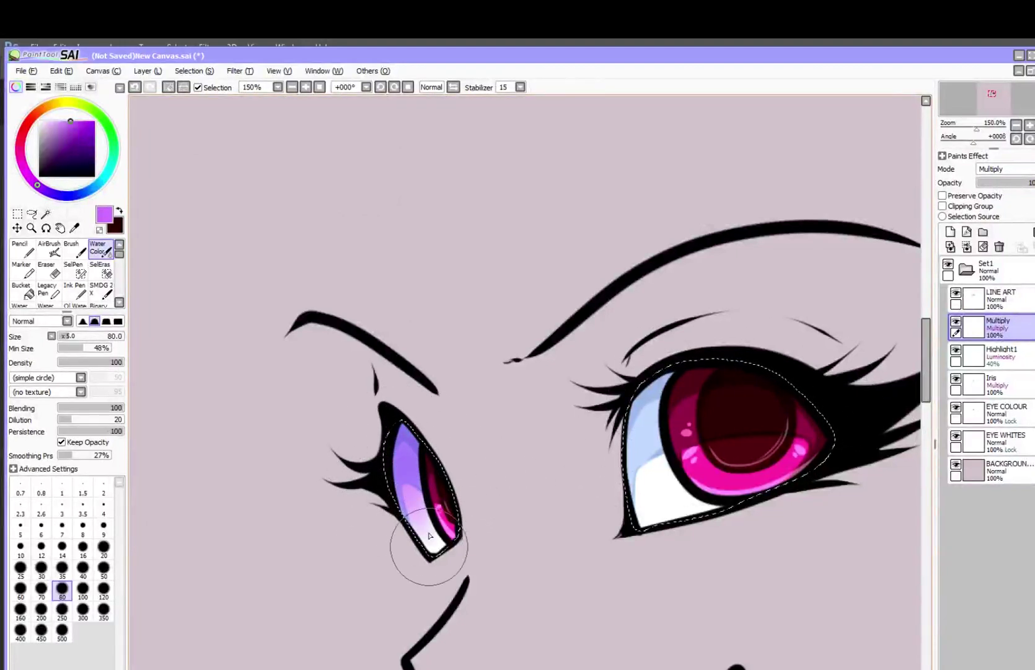
{"action": "left_click_drag", "start_coordinate": [603, 487], "coordinate": [739, 367]}
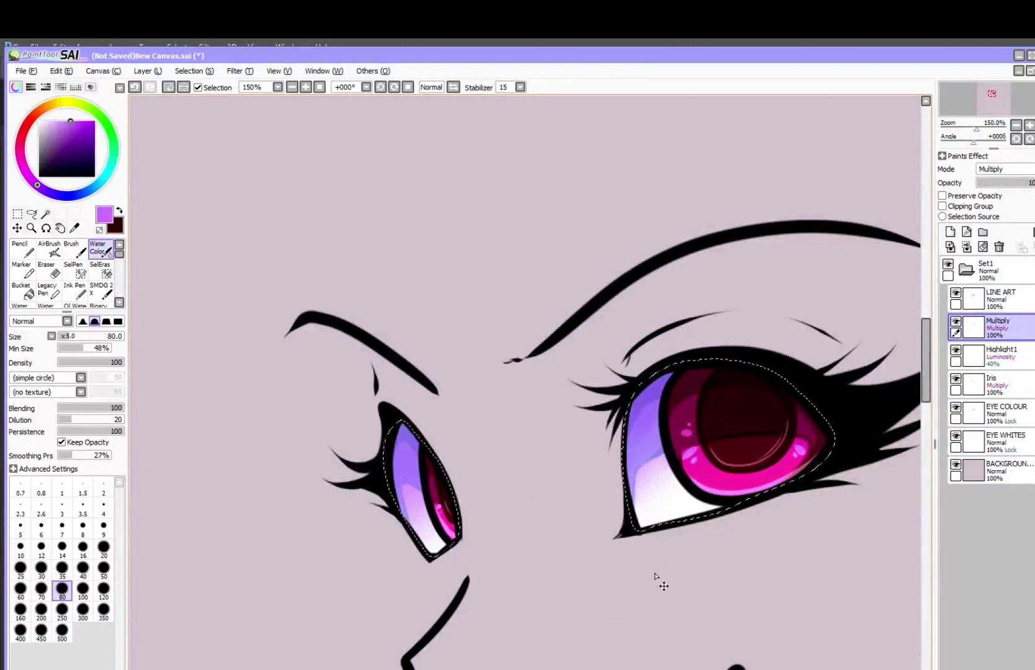
Shift the Multiply layer's purple eye shading towards blue with a Hue and Saturation adjustment.
{"action": "key", "text": "ctrl+u"}
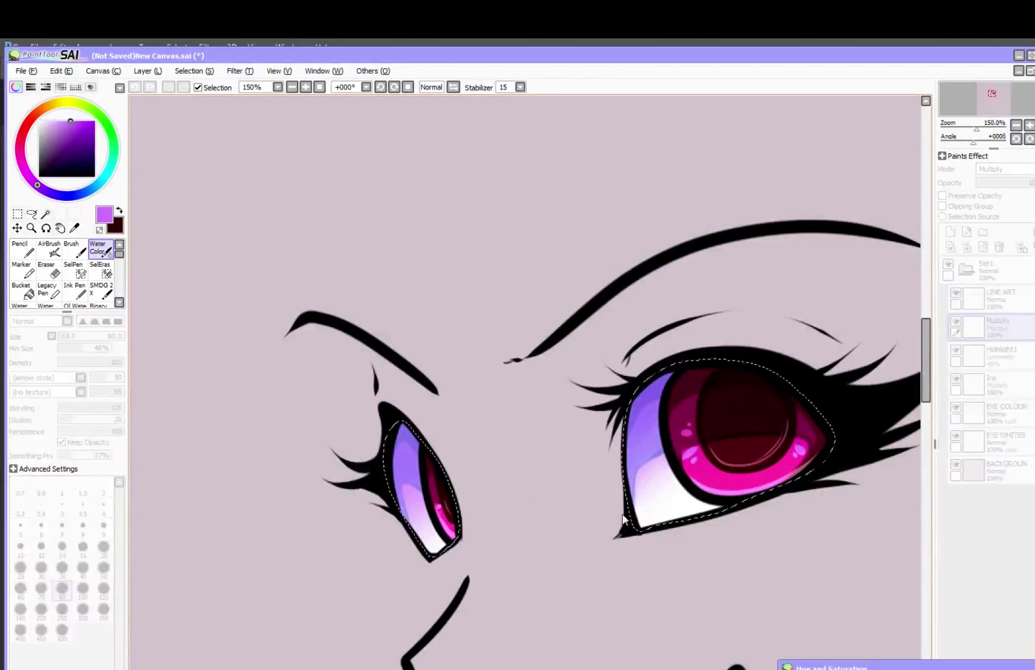
{"action": "left_click_drag", "start_coordinate": [922, 667], "coordinate": [370, 224]}
{"action": "left_click", "coordinate": [411, 196]}
{"action": "mouse_move", "coordinate": [470, 216]}
{"action": "left_mouse_down"}
{"action": "mouse_move", "coordinate": [500, 217]}
{"action": "mouse_move", "coordinate": [478, 236]}
{"action": "left_mouse_up"}
{"action": "left_click", "coordinate": [481, 237]}
{"action": "left_click_drag", "start_coordinate": [443, 196], "coordinate": [408, 204]}
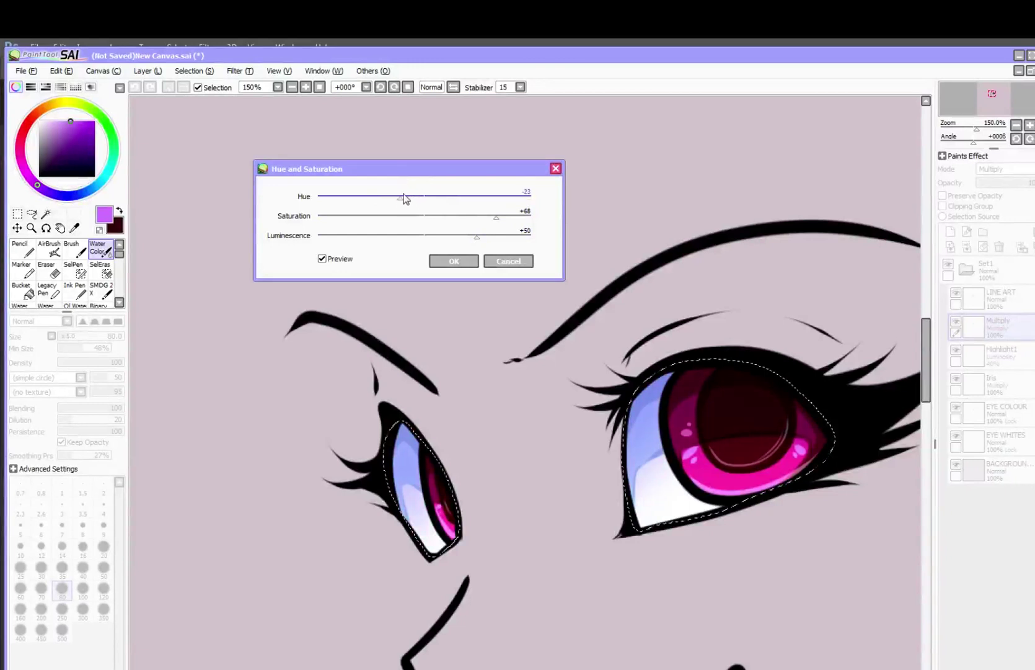
{"action": "left_click_drag", "start_coordinate": [497, 217], "coordinate": [444, 240]}
{"action": "left_click", "coordinate": [462, 261]}
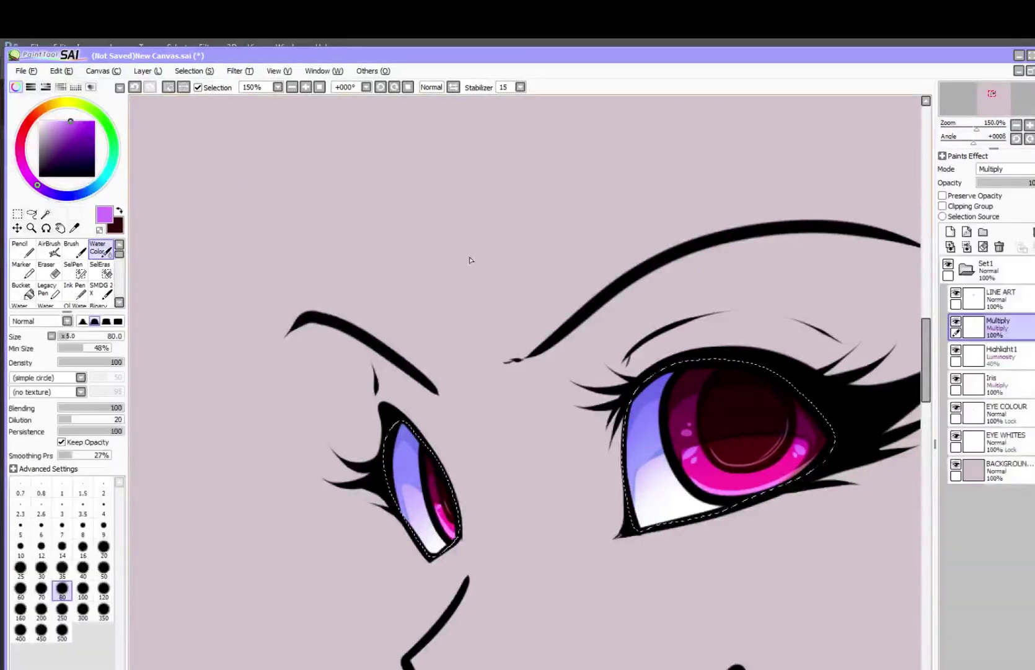
Add a new layer above the Multiply layer and set its blending mode to Luminosity.
{"action": "left_click", "coordinate": [951, 232]}
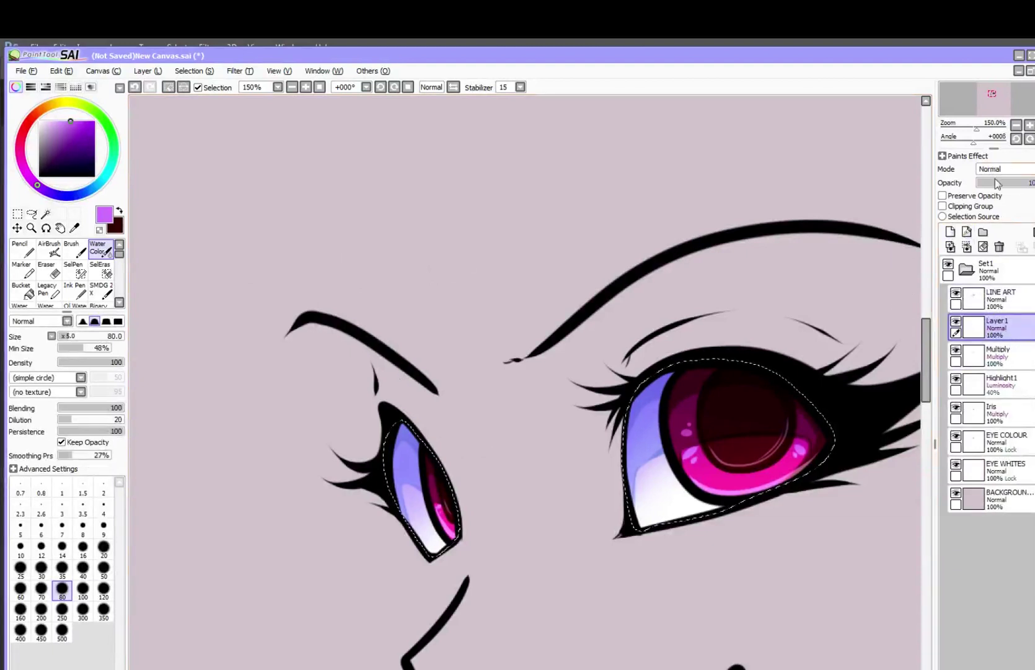
{"action": "left_click", "coordinate": [1011, 171]}
{"action": "left_click", "coordinate": [1013, 221]}
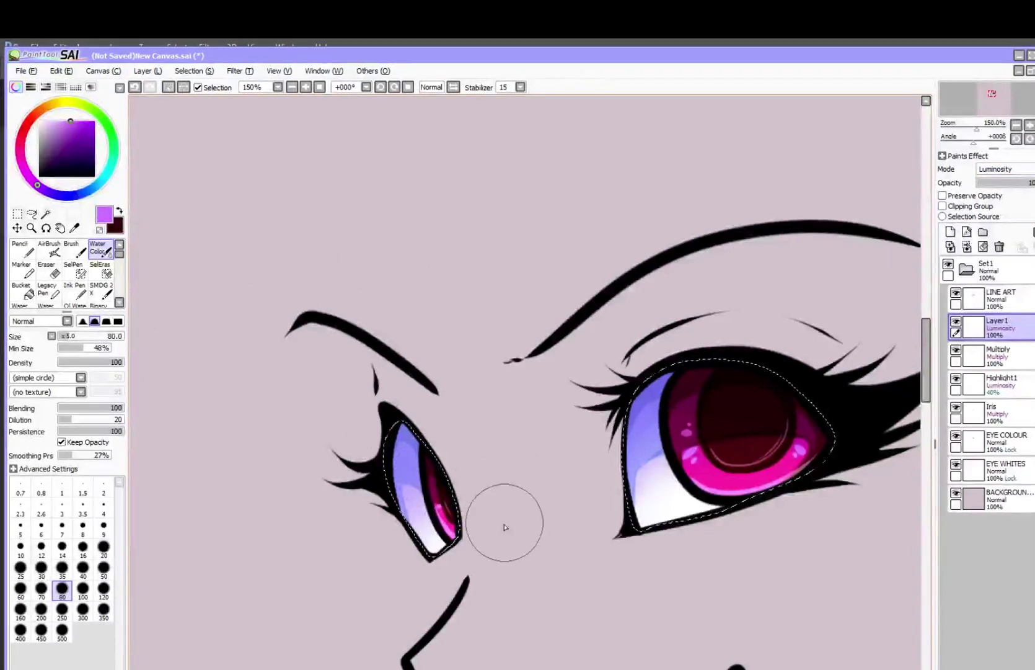
Paint a soft light purple glow over the lower parts of both eyes and set the layer's opacity to 82%.
{"action": "mouse_move", "coordinate": [504, 527]}
{"action": "left_mouse_down"}
{"action": "mouse_move", "coordinate": [431, 502]}
{"action": "mouse_move", "coordinate": [449, 509]}
{"action": "mouse_move", "coordinate": [451, 553]}
{"action": "mouse_move", "coordinate": [443, 537]}
{"action": "mouse_move", "coordinate": [436, 544]}
{"action": "mouse_move", "coordinate": [445, 566]}
{"action": "mouse_move", "coordinate": [409, 517]}
{"action": "mouse_move", "coordinate": [386, 510]}
{"action": "mouse_move", "coordinate": [441, 540]}
{"action": "mouse_move", "coordinate": [394, 502]}
{"action": "mouse_move", "coordinate": [437, 535]}
{"action": "mouse_move", "coordinate": [403, 486]}
{"action": "left_mouse_up"}
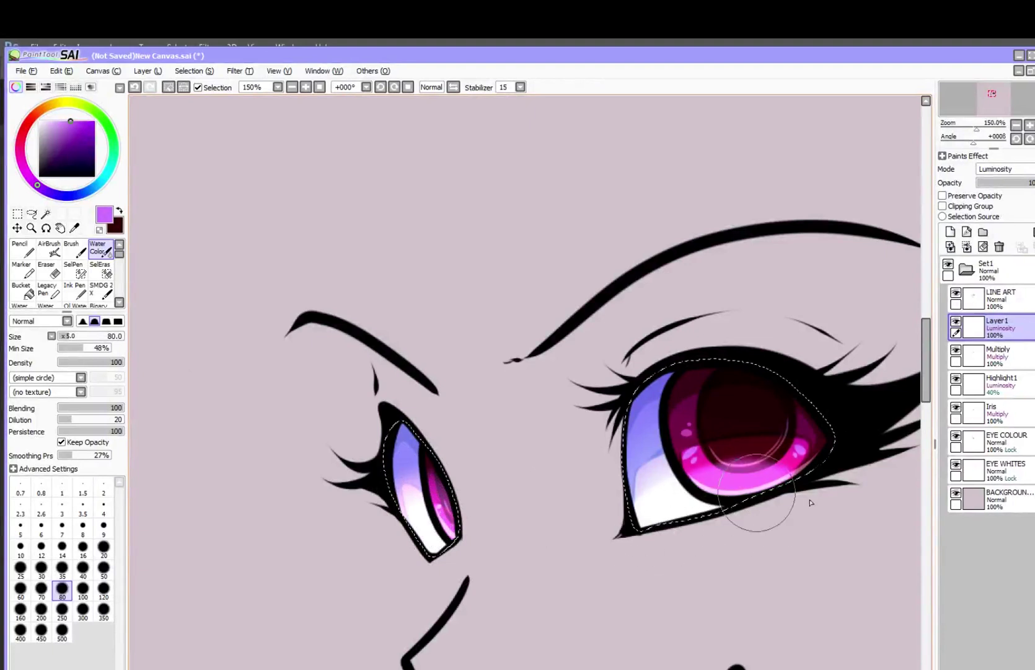
{"action": "mouse_move", "coordinate": [811, 502]}
{"action": "left_mouse_down"}
{"action": "mouse_move", "coordinate": [663, 507]}
{"action": "mouse_move", "coordinate": [646, 519]}
{"action": "mouse_move", "coordinate": [833, 494]}
{"action": "mouse_move", "coordinate": [746, 436]}
{"action": "mouse_move", "coordinate": [598, 554]}
{"action": "mouse_move", "coordinate": [604, 532]}
{"action": "mouse_move", "coordinate": [860, 503]}
{"action": "left_mouse_up"}
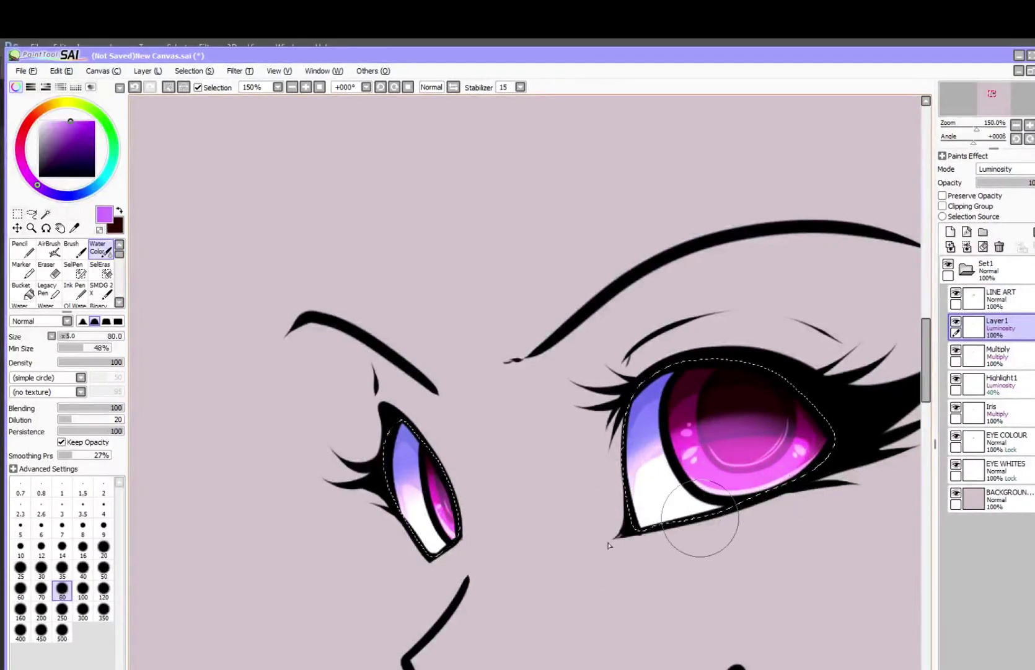
{"action": "left_click", "coordinate": [1023, 183]}
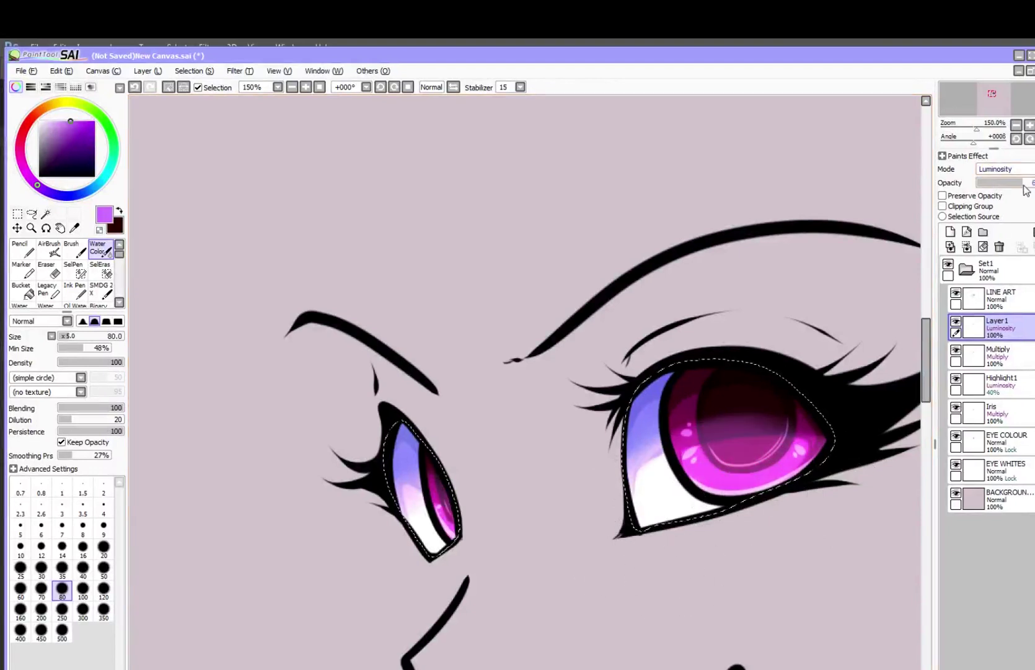
{"action": "left_click_drag", "start_coordinate": [1024, 184], "coordinate": [1034, 183]}
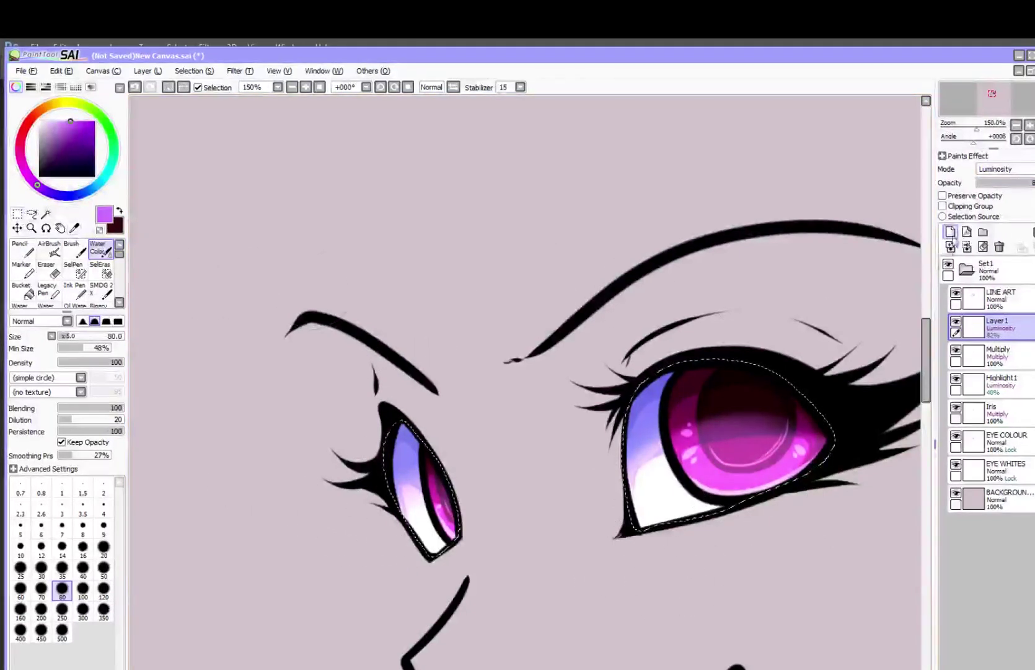
Add a layer above Layer1 and paint soft light turquoise over the upper outer part of both irises.
{"action": "left_click", "coordinate": [951, 232]}
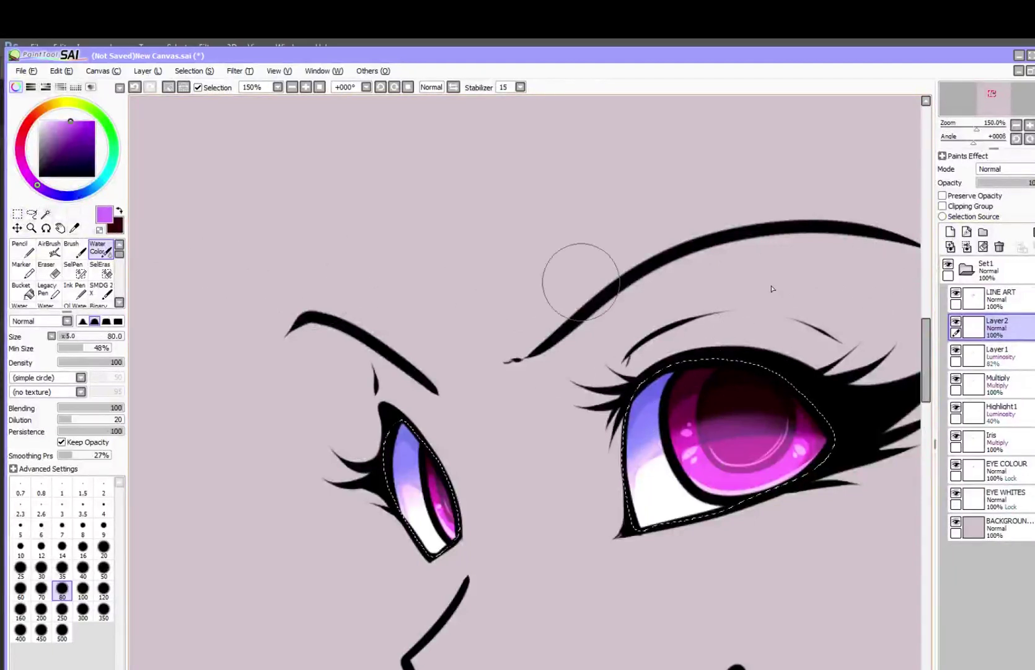
{"action": "left_click", "coordinate": [110, 169]}
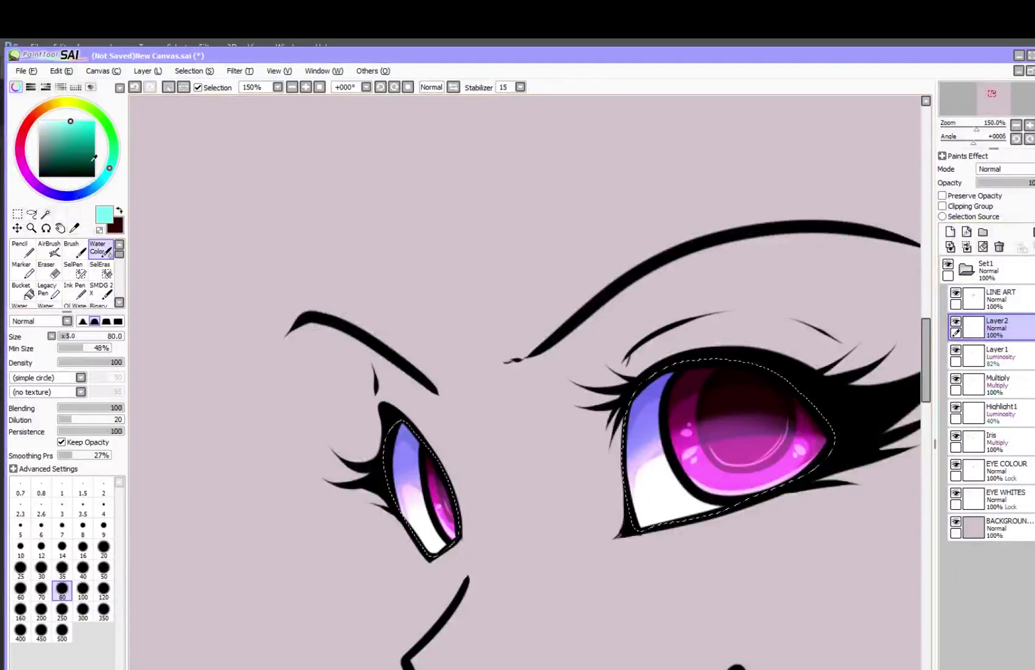
{"action": "mouse_move", "coordinate": [469, 434]}
{"action": "left_mouse_down"}
{"action": "mouse_move", "coordinate": [476, 476]}
{"action": "mouse_move", "coordinate": [460, 464]}
{"action": "left_mouse_up"}
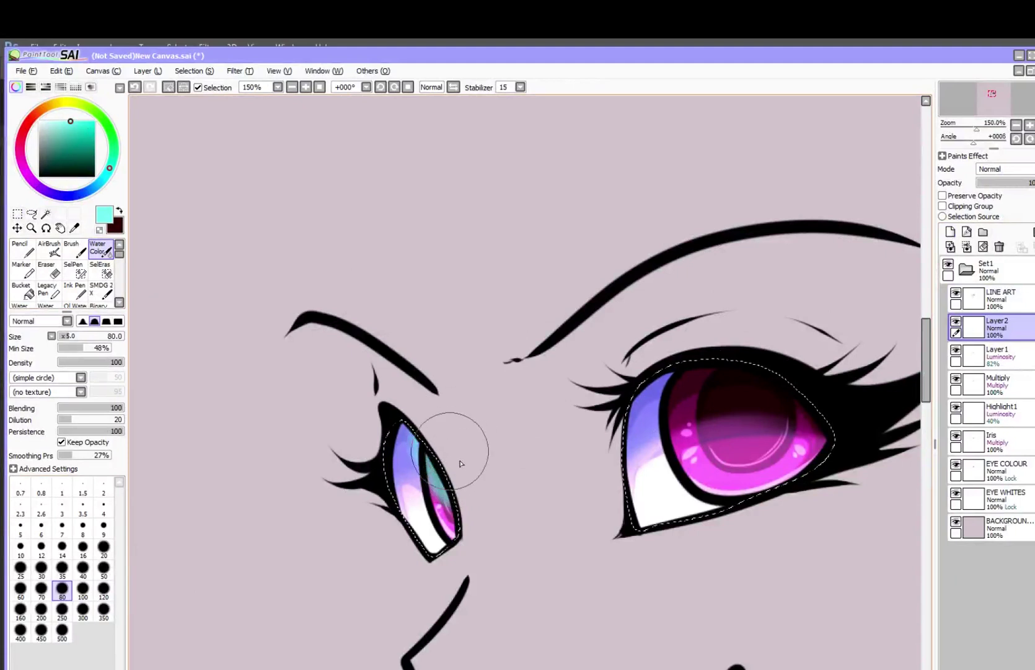
{"action": "mouse_move", "coordinate": [801, 394]}
{"action": "left_mouse_down"}
{"action": "mouse_move", "coordinate": [764, 403]}
{"action": "mouse_move", "coordinate": [791, 422]}
{"action": "mouse_move", "coordinate": [772, 379]}
{"action": "mouse_move", "coordinate": [759, 434]}
{"action": "left_mouse_up"}
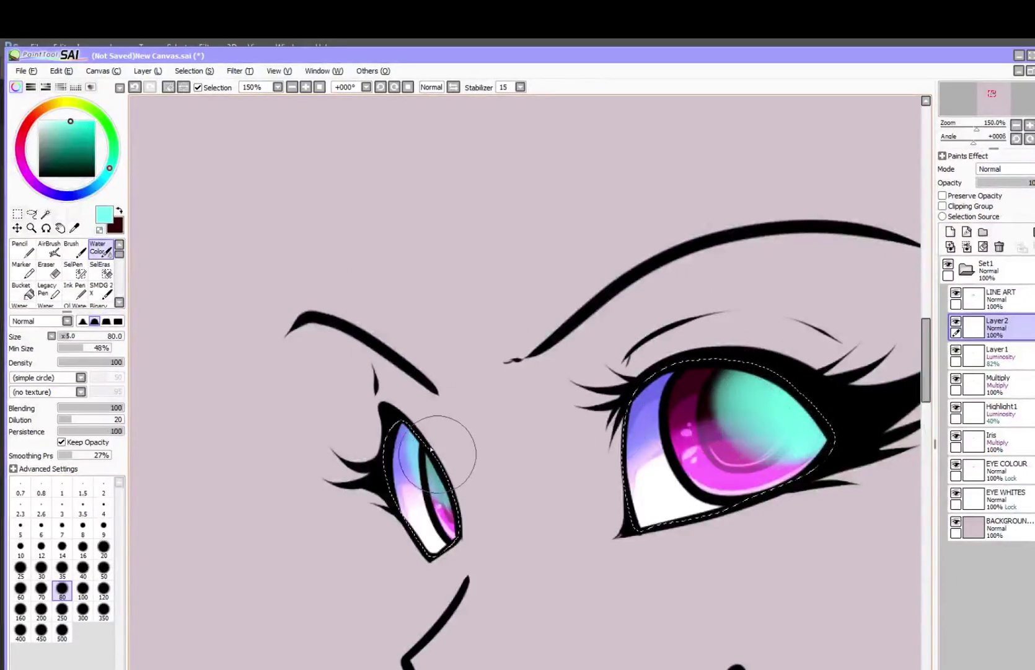
Set the turquoise layer's blending mode to Luminosity and its opacity to 33%.
{"action": "left_click", "coordinate": [1005, 169]}
{"action": "left_click", "coordinate": [1024, 226]}
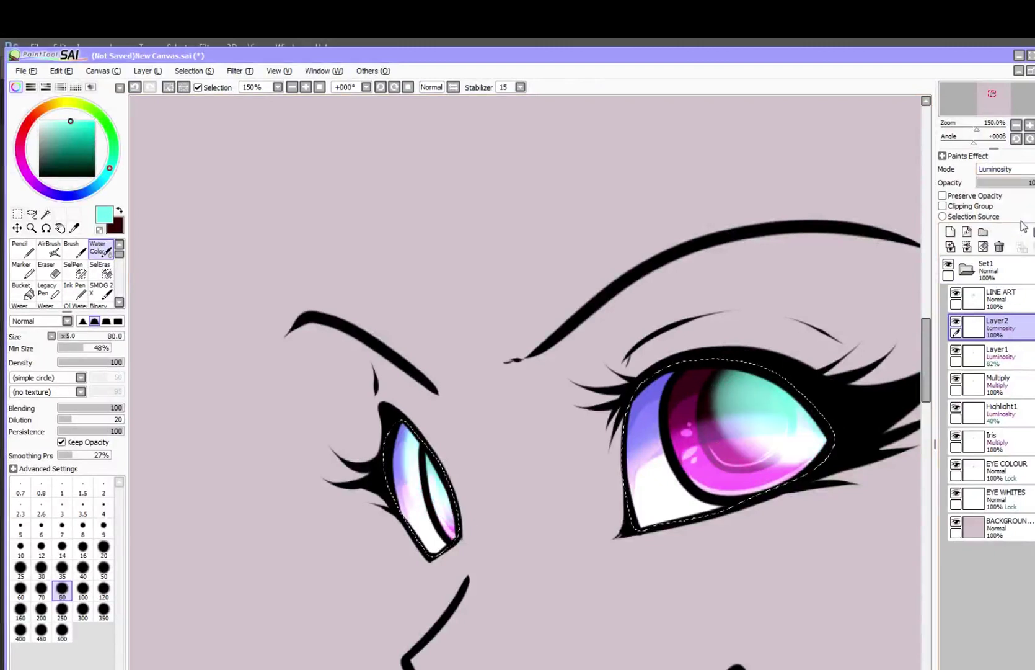
{"action": "left_click_drag", "start_coordinate": [1016, 183], "coordinate": [1010, 186]}
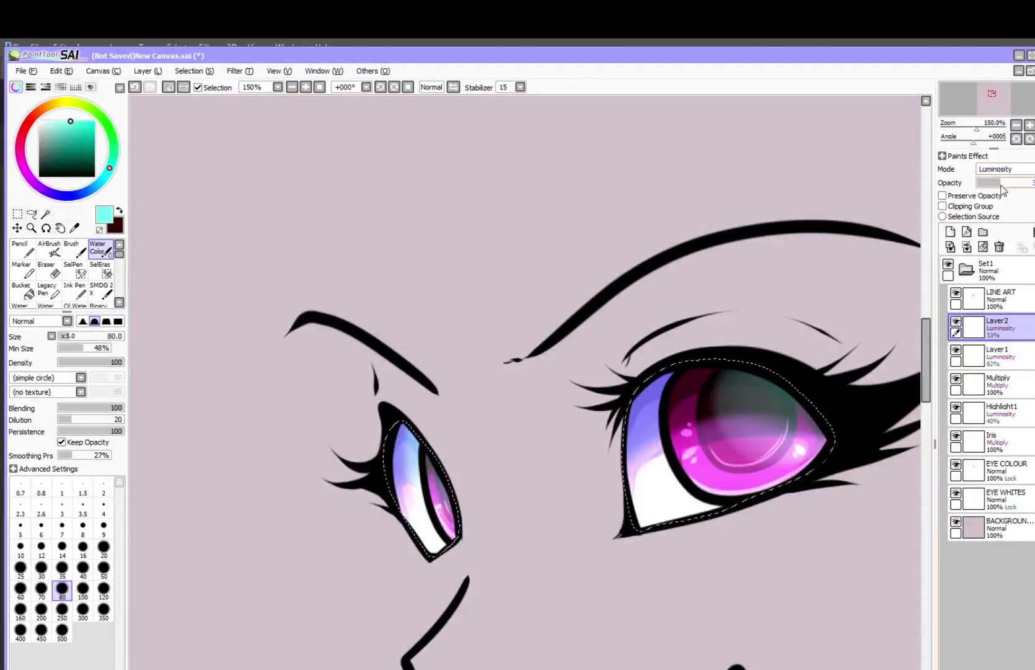
Shift the hue of Layer2 by -74, then compare the eyes with that layer hidden and shown.
{"action": "key", "text": "ctrl+u"}
{"action": "left_click_drag", "start_coordinate": [425, 196], "coordinate": [355, 209]}
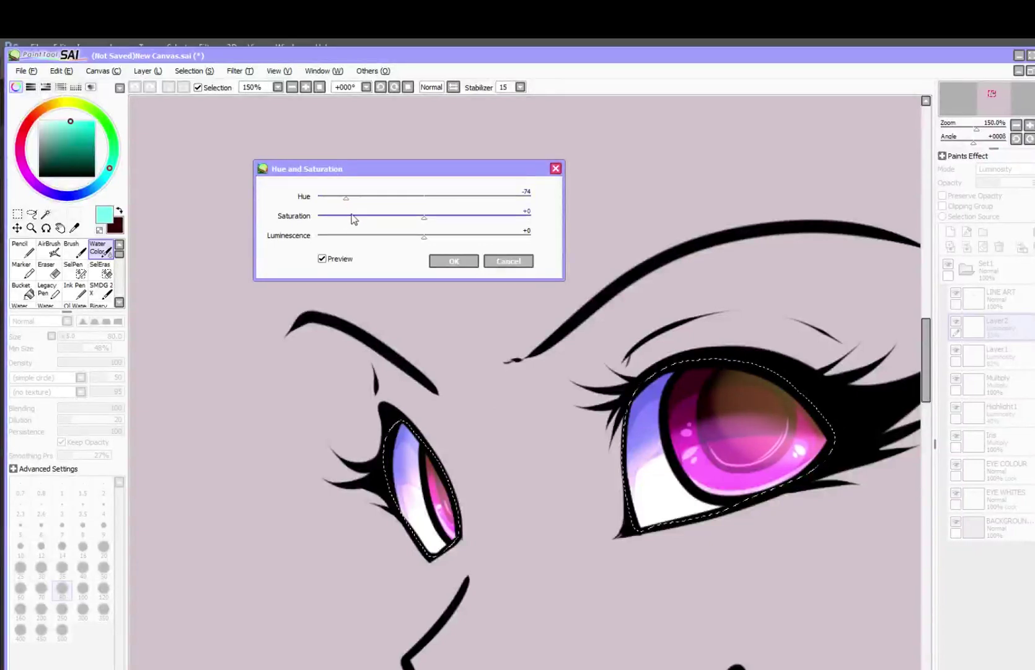
{"action": "left_click", "coordinate": [471, 261]}
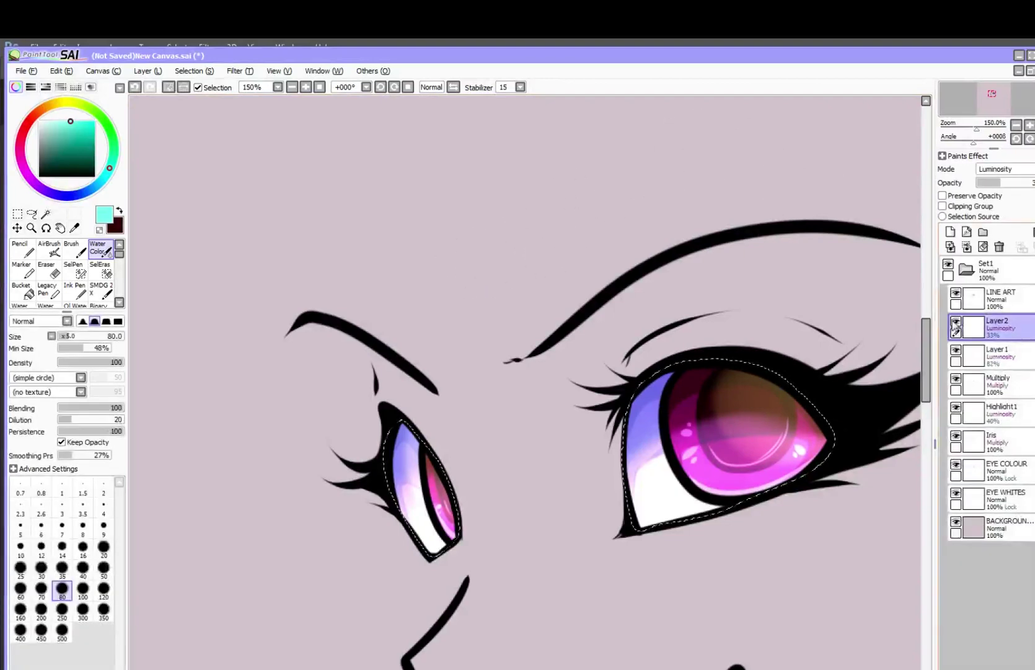
{"action": "left_click", "coordinate": [956, 322]}
{"action": "left_click", "coordinate": [957, 321]}
Add a layer above Layer2 and brush light turquoise over the eye whites of both eyes.
{"action": "left_click", "coordinate": [950, 231]}
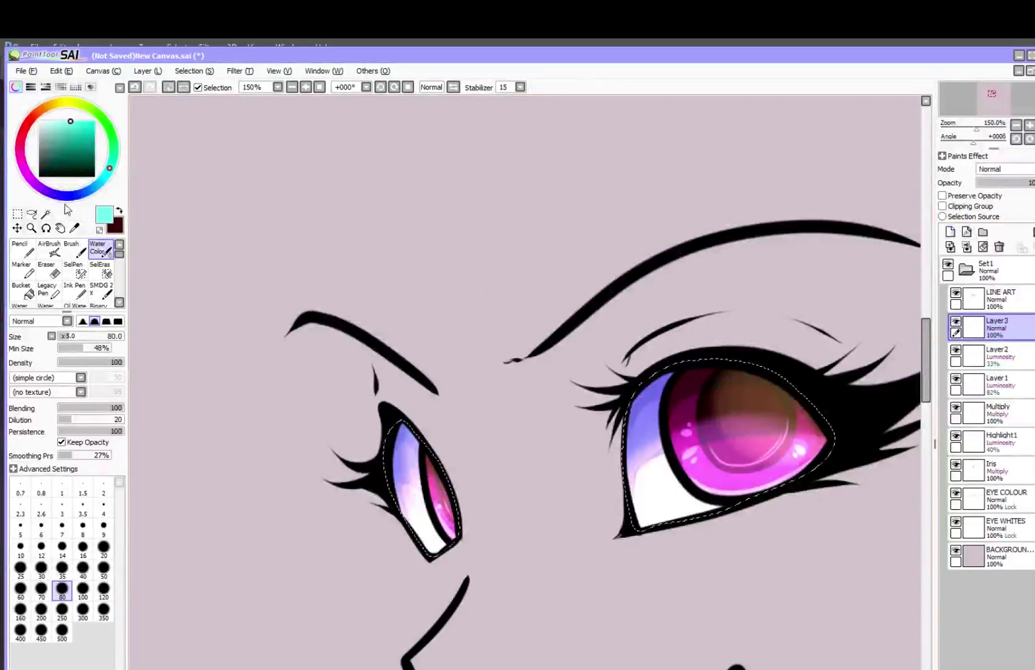
{"action": "left_click_drag", "start_coordinate": [351, 401], "coordinate": [388, 543]}
{"action": "left_click_drag", "start_coordinate": [673, 345], "coordinate": [621, 493]}
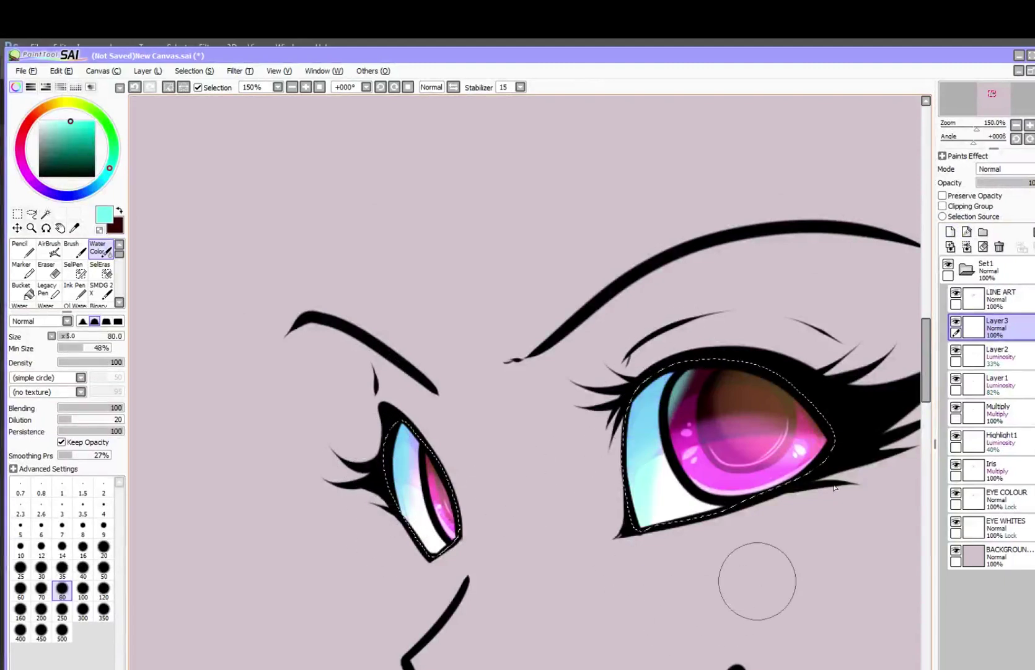
Set Layer3's blending mode to Multiply and its opacity to 20%.
{"action": "left_click", "coordinate": [1008, 171]}
{"action": "left_click", "coordinate": [999, 186]}
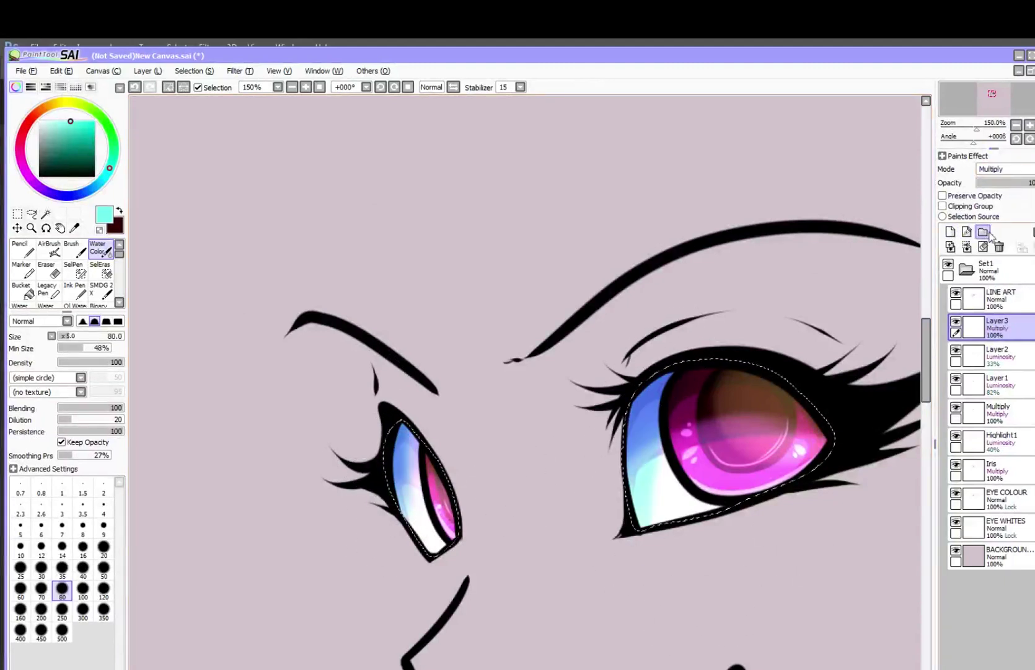
{"action": "left_click", "coordinate": [1000, 186]}
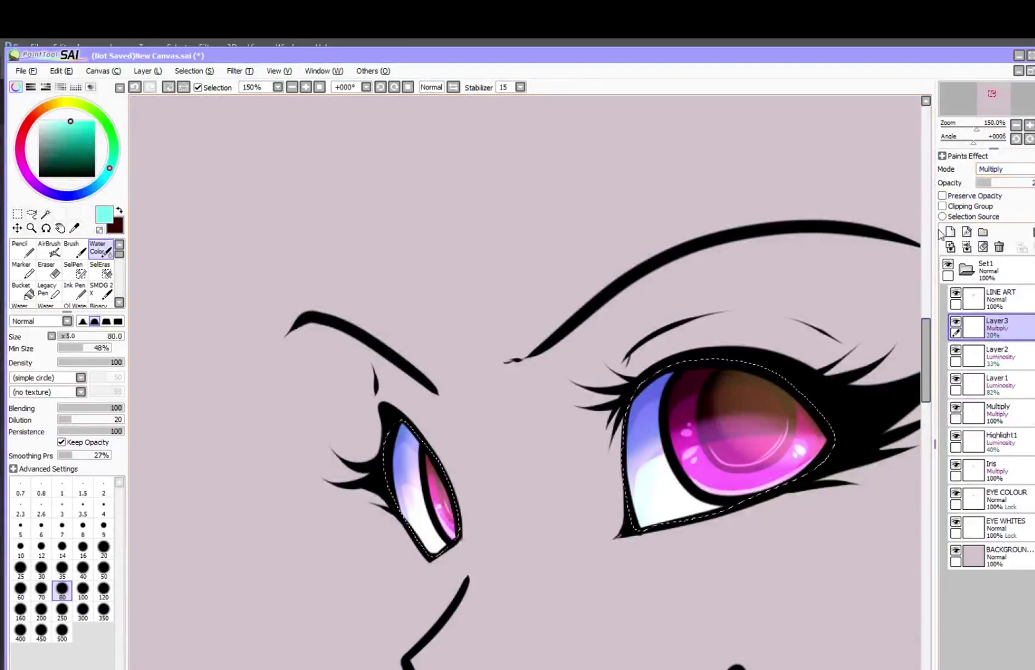
Hide Layer3 and Layer2 and clear the selection around the eyes.
{"action": "left_click", "coordinate": [956, 321]}
{"action": "left_click", "coordinate": [956, 350]}
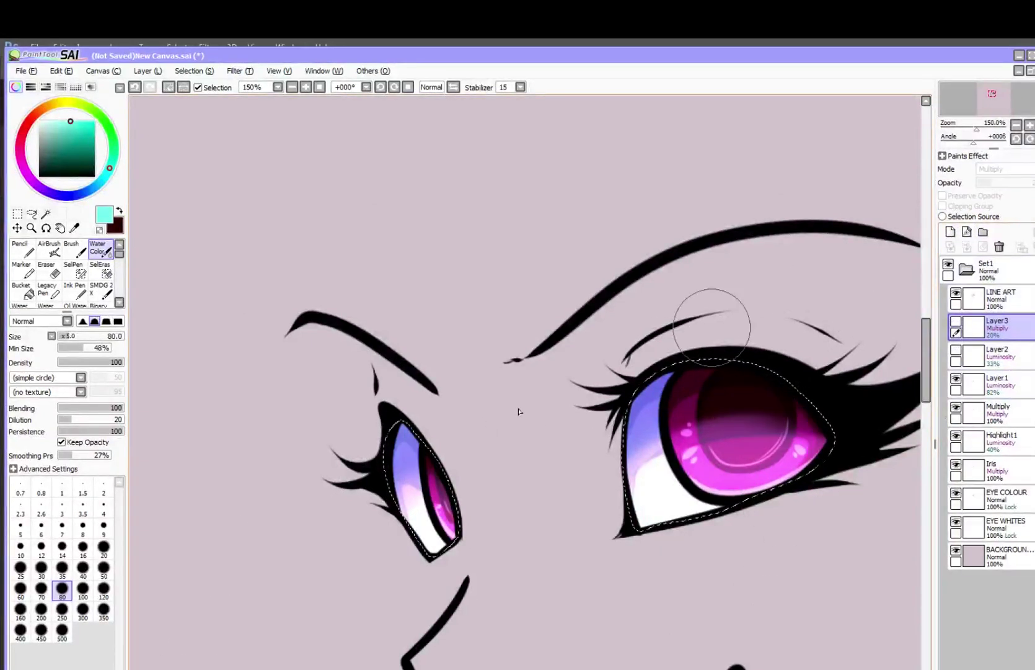
{"action": "left_click", "coordinate": [17, 213]}
{"action": "key", "text": "ctrl+d"}
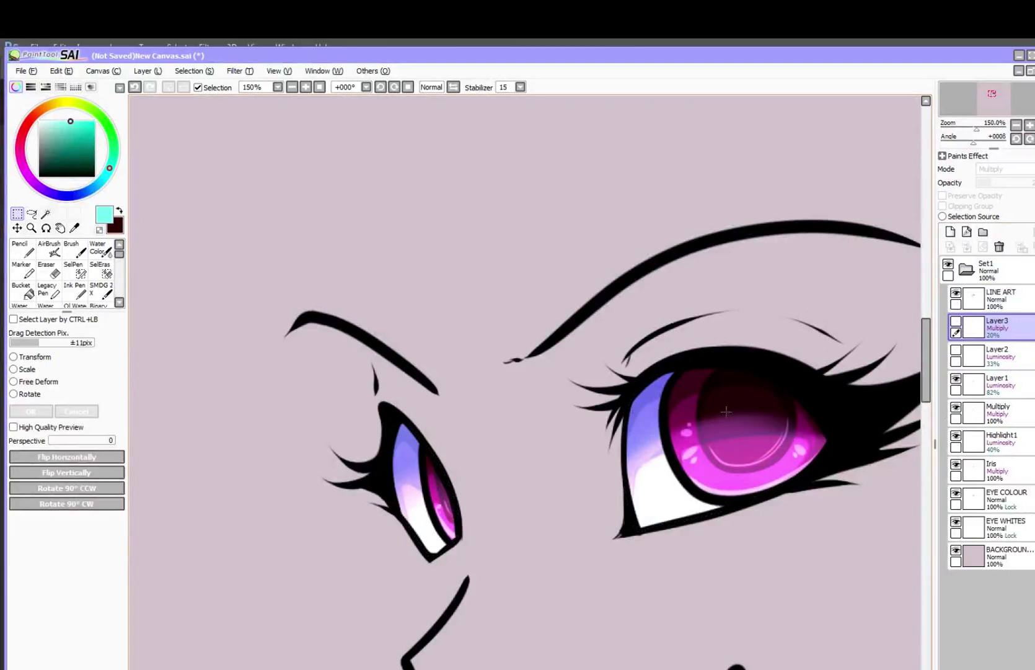
Add a new layer above LINE ART and set up the Pencil with white as the drawing colour.
{"action": "left_click", "coordinate": [998, 299]}
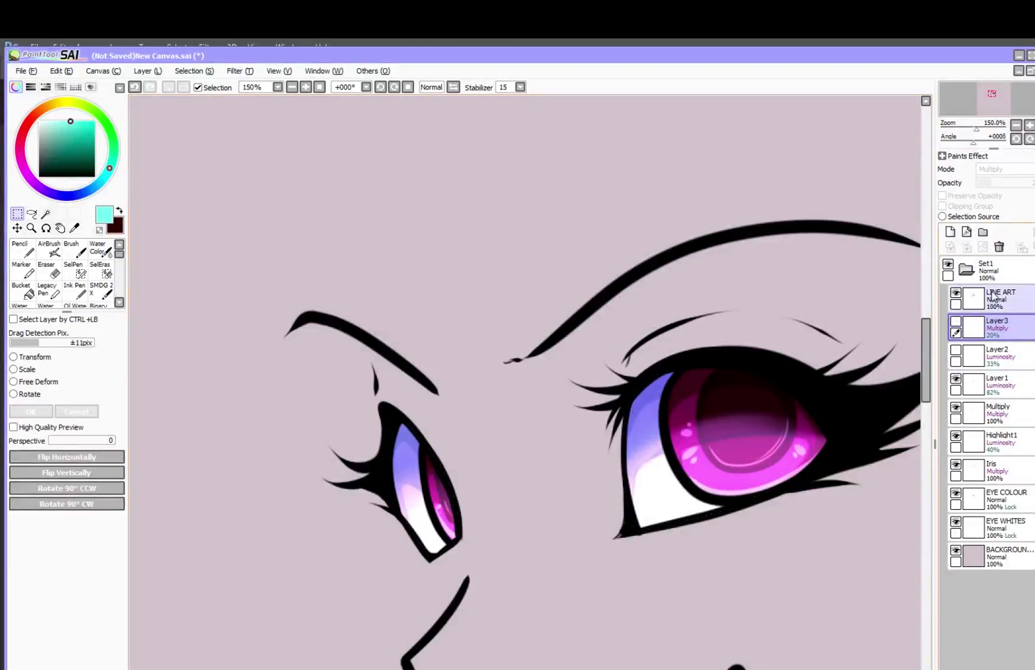
{"action": "left_click", "coordinate": [950, 232]}
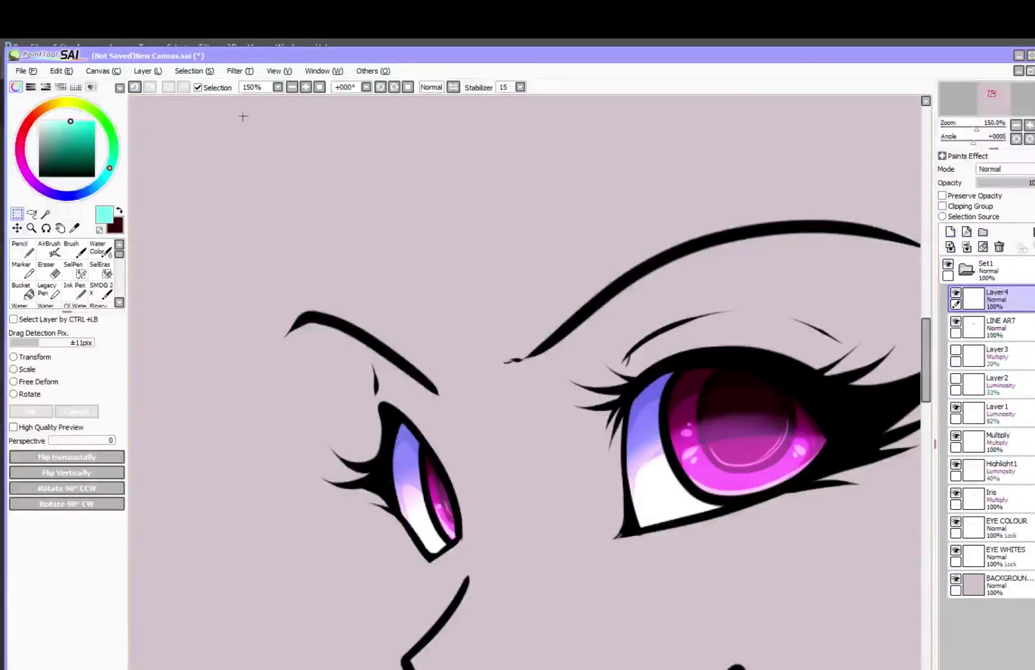
{"action": "left_click_drag", "start_coordinate": [62, 125], "coordinate": [50, 120]}
{"action": "left_click", "coordinate": [22, 249]}
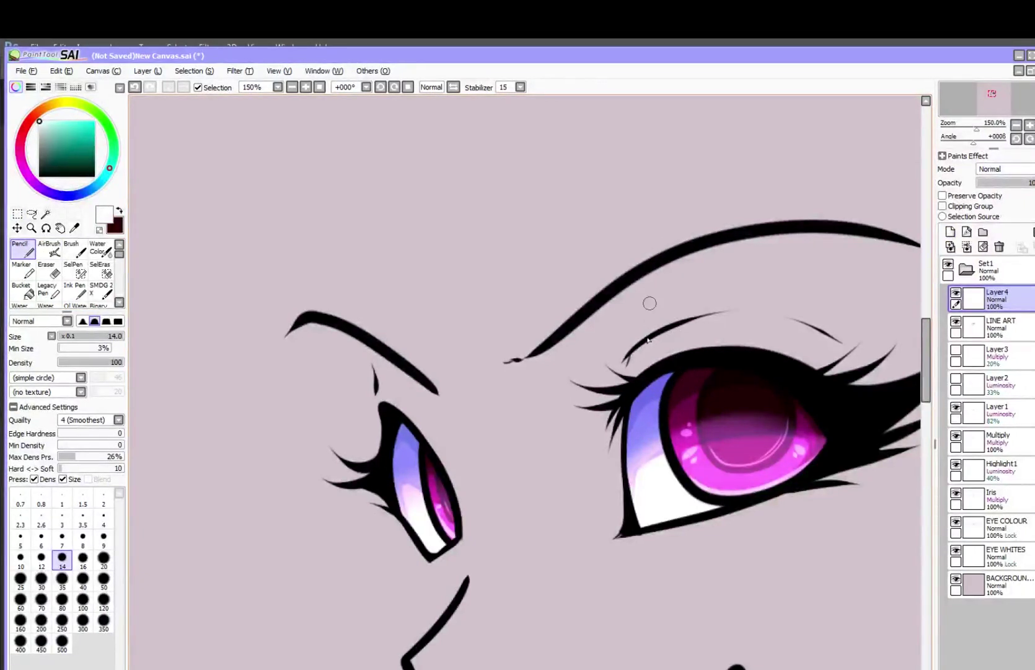
Draw a large white oval highlight across the upper inner iris edge of the larger eye and rename the layer WHITE.
{"action": "mouse_move", "coordinate": [687, 373]}
{"action": "left_mouse_down"}
{"action": "mouse_move", "coordinate": [650, 409]}
{"action": "mouse_move", "coordinate": [656, 429]}
{"action": "mouse_move", "coordinate": [688, 417]}
{"action": "mouse_move", "coordinate": [700, 395]}
{"action": "mouse_move", "coordinate": [681, 387]}
{"action": "mouse_move", "coordinate": [656, 420]}
{"action": "mouse_move", "coordinate": [691, 389]}
{"action": "mouse_move", "coordinate": [677, 404]}
{"action": "left_mouse_up"}
{"action": "key", "text": "ctrl+z"}
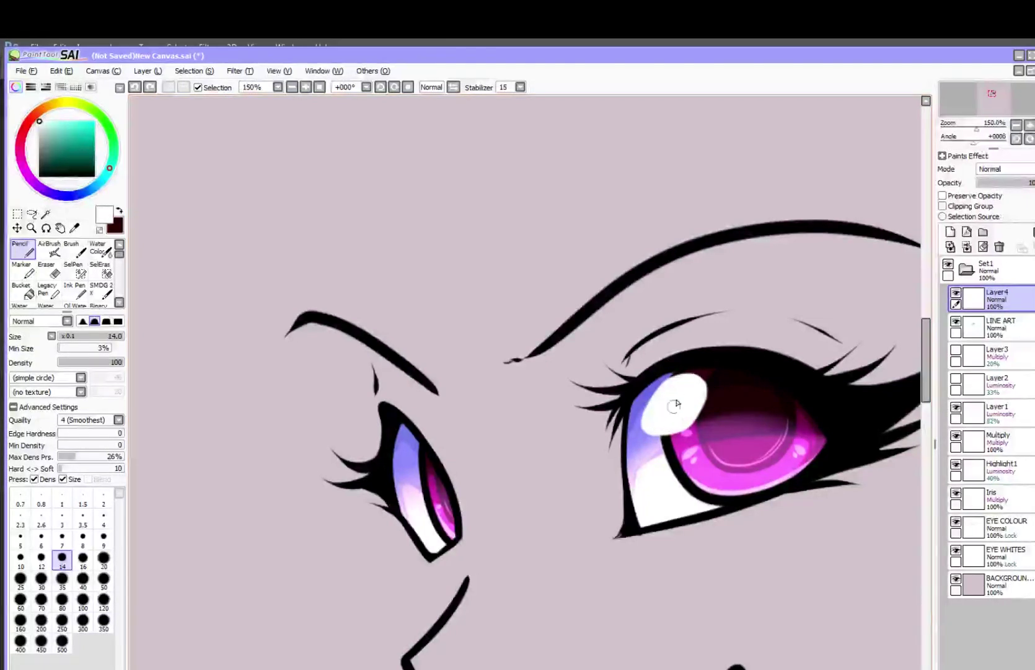
{"action": "double_click", "coordinate": [1005, 292]}
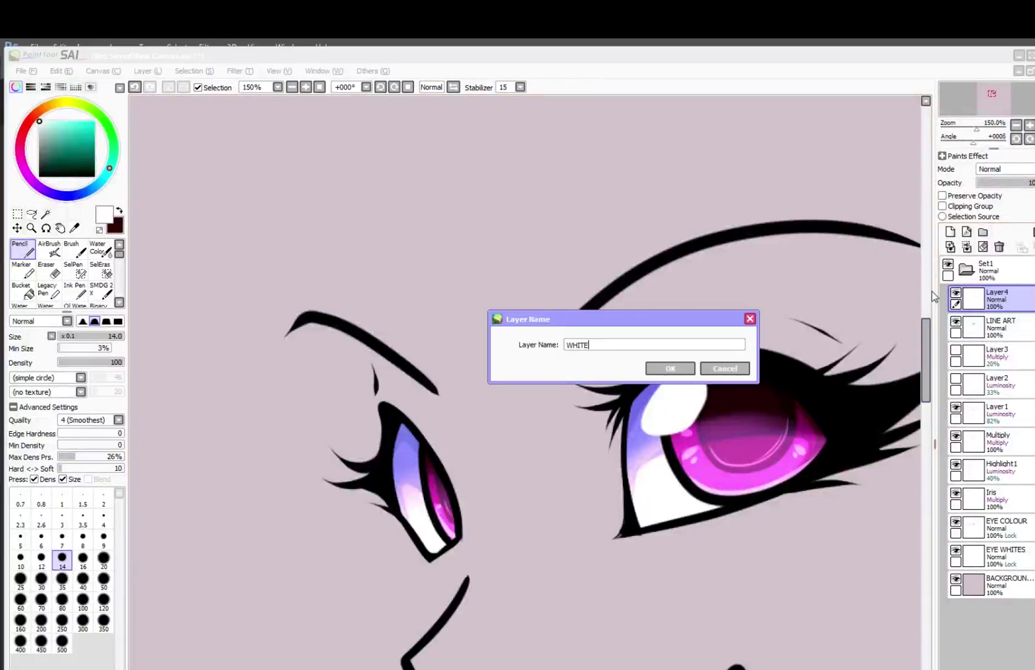
{"action": "key", "text": "Return"}
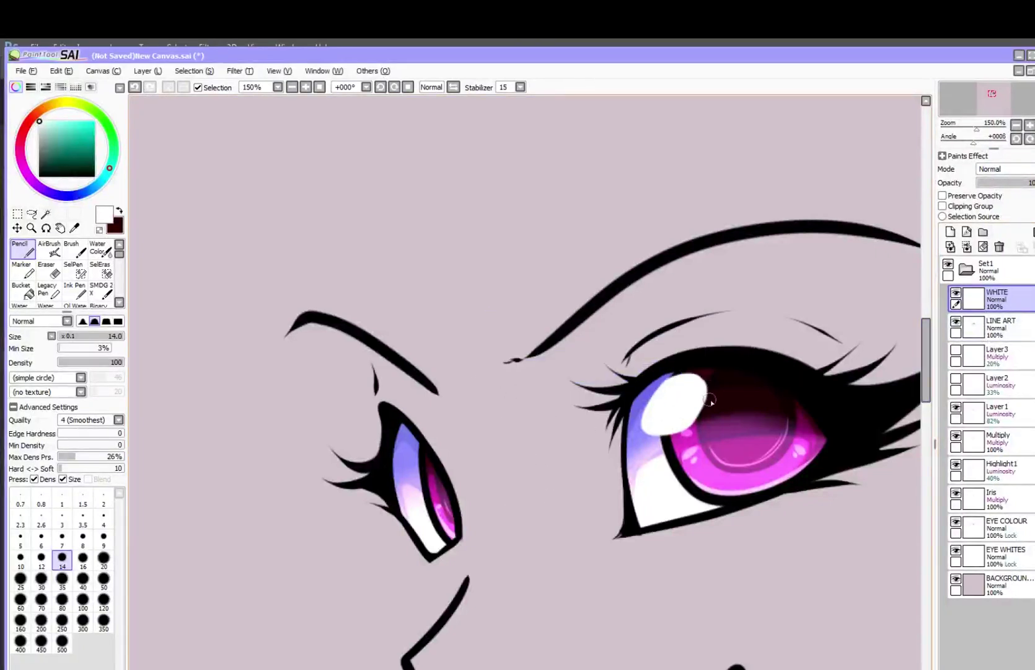
Add white highlight dots and short strokes to both eyes with the size 14 Pencil, including a large oval on the smaller eye.
{"action": "left_click", "coordinate": [723, 387]}
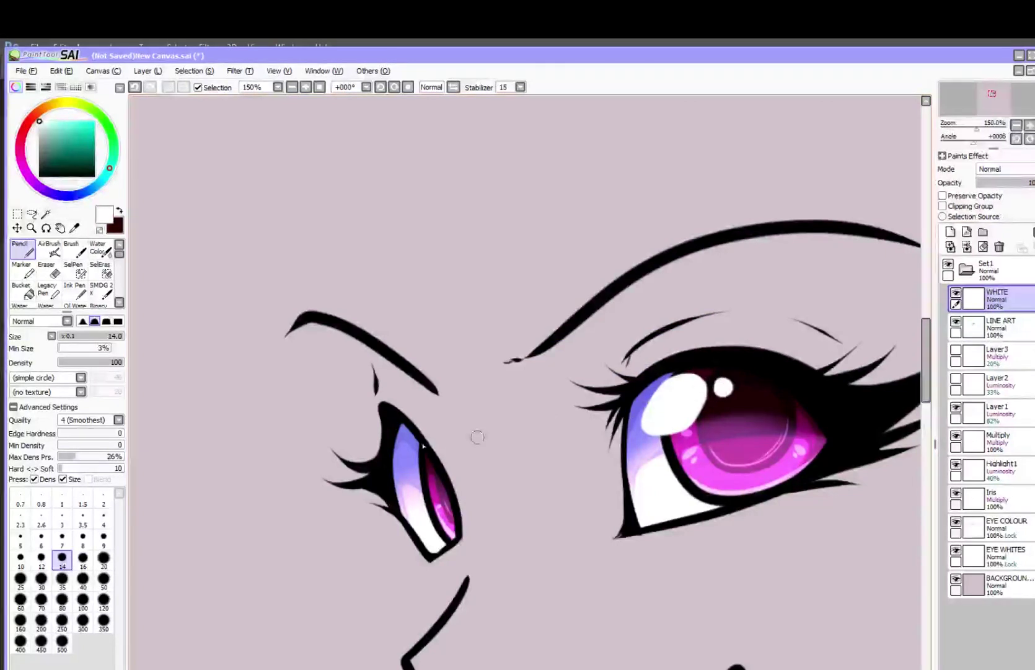
{"action": "mouse_move", "coordinate": [407, 442]}
{"action": "left_mouse_down"}
{"action": "mouse_move", "coordinate": [412, 455]}
{"action": "mouse_move", "coordinate": [407, 441]}
{"action": "left_mouse_up"}
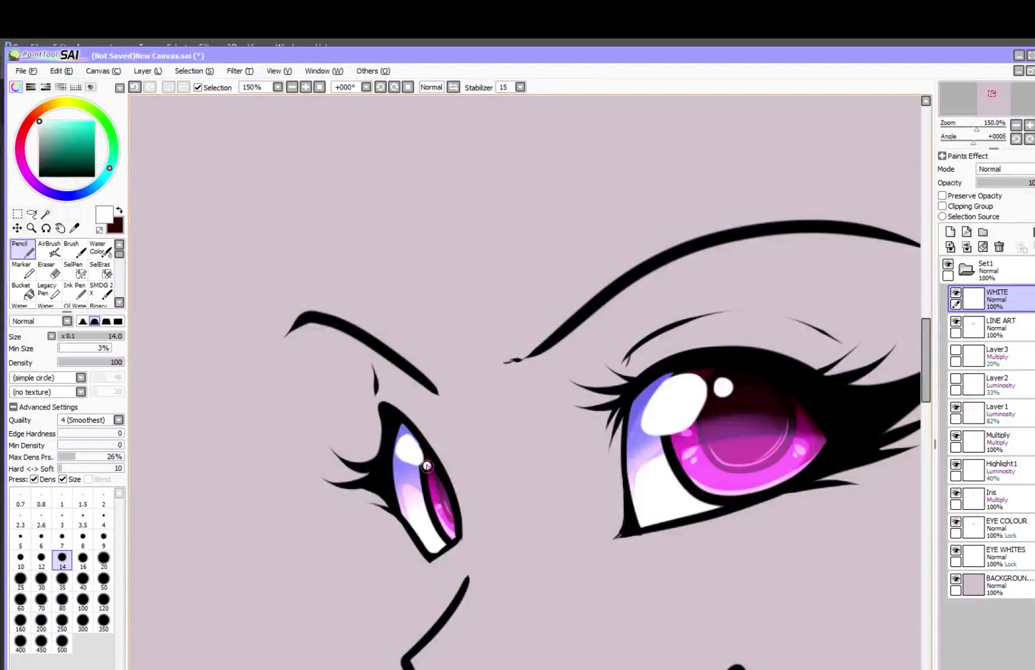
{"action": "left_click_drag", "start_coordinate": [437, 497], "coordinate": [430, 503]}
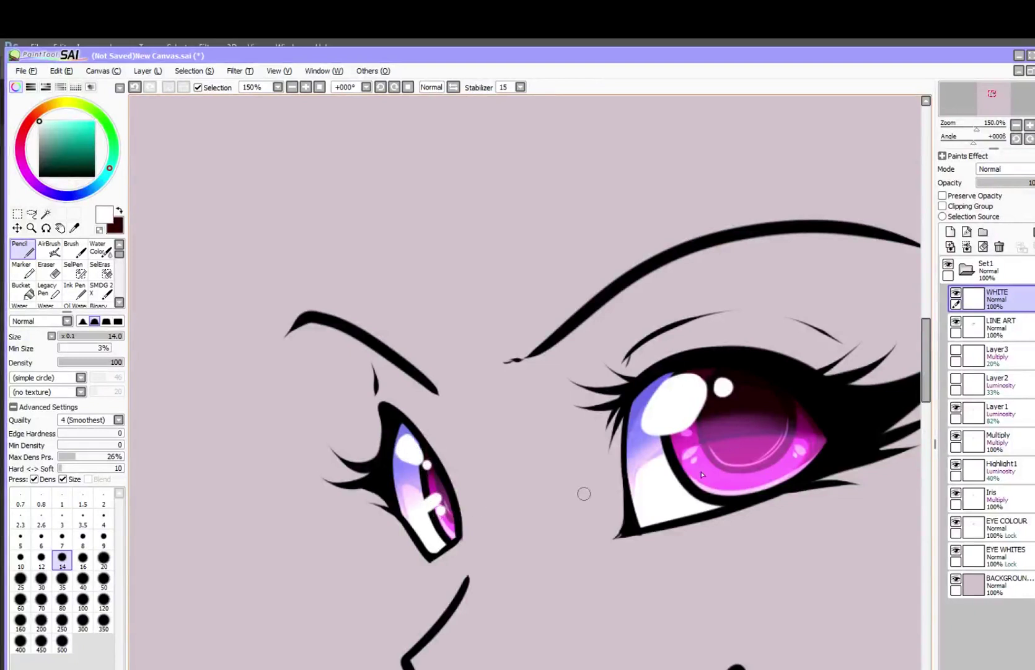
{"action": "left_click_drag", "start_coordinate": [699, 459], "coordinate": [673, 480]}
{"action": "left_click_drag", "start_coordinate": [815, 449], "coordinate": [819, 445]}
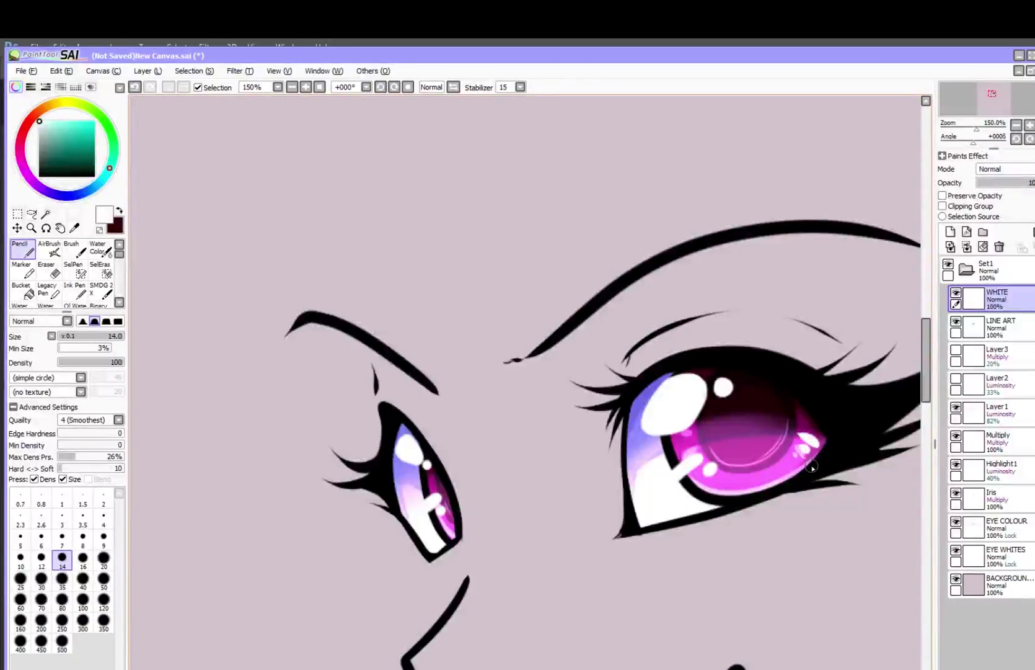
{"action": "scroll", "coordinate": [840, 457], "scroll_direction": "down", "scroll_amount": 3}
{"action": "scroll", "coordinate": [550, 453], "scroll_direction": "up", "scroll_amount": 3}
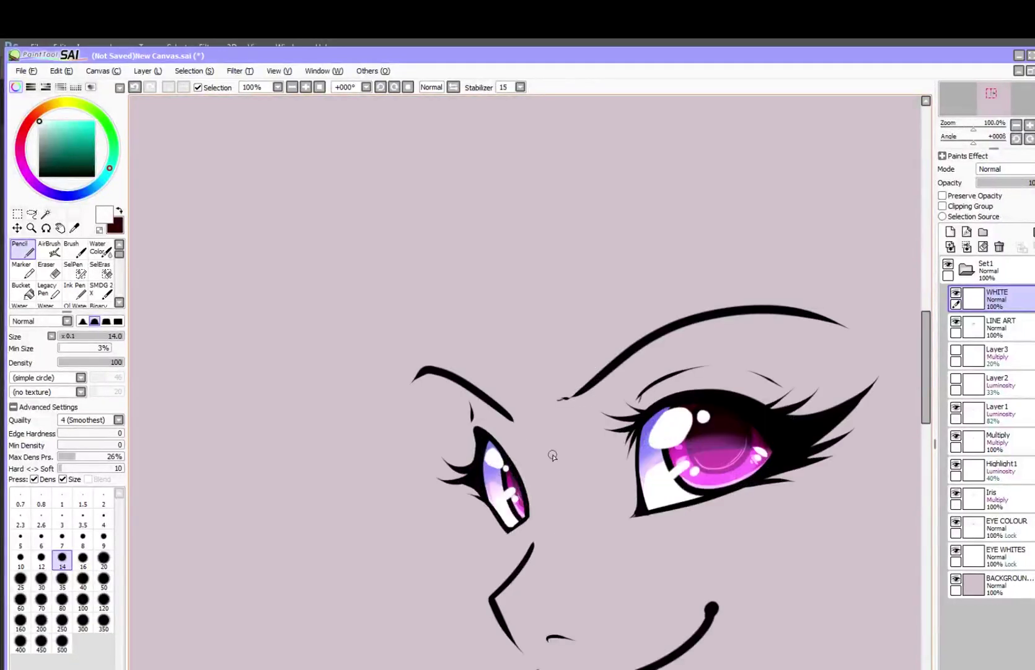
Hide the WHITE layer and add a new layer above it.
{"action": "left_click", "coordinate": [956, 292]}
{"action": "left_click", "coordinate": [950, 231]}
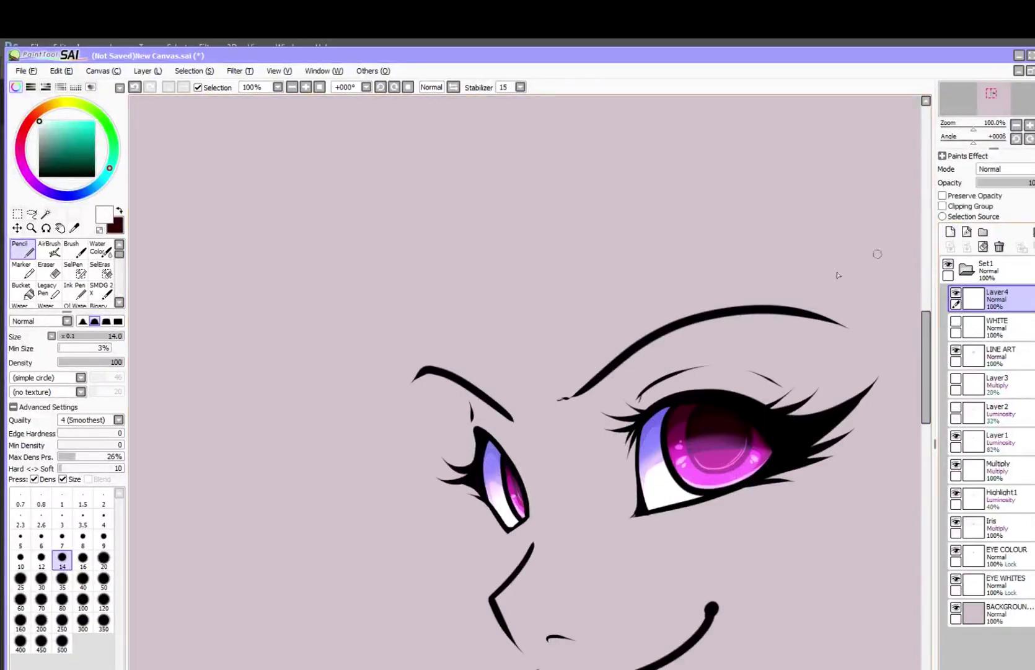
Draw white highlights on both eyes: a large oval across each lower iris edge, a dot near each pupil, and thin accent strokes.
{"action": "left_click_drag", "start_coordinate": [668, 484], "coordinate": [707, 475]}
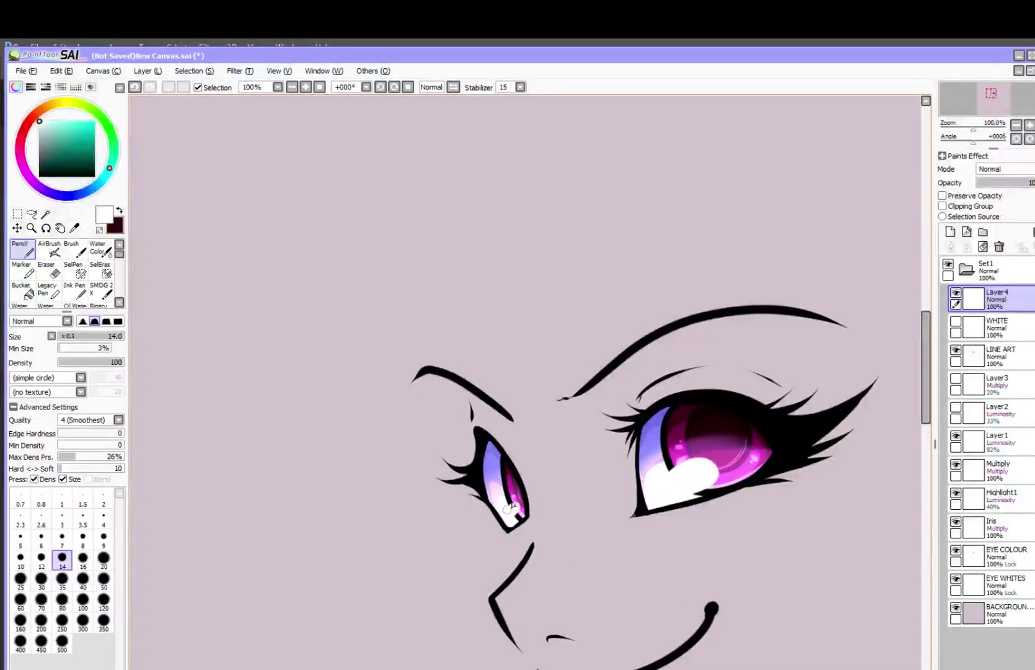
{"action": "left_click", "coordinate": [718, 453]}
{"action": "left_click", "coordinate": [517, 494]}
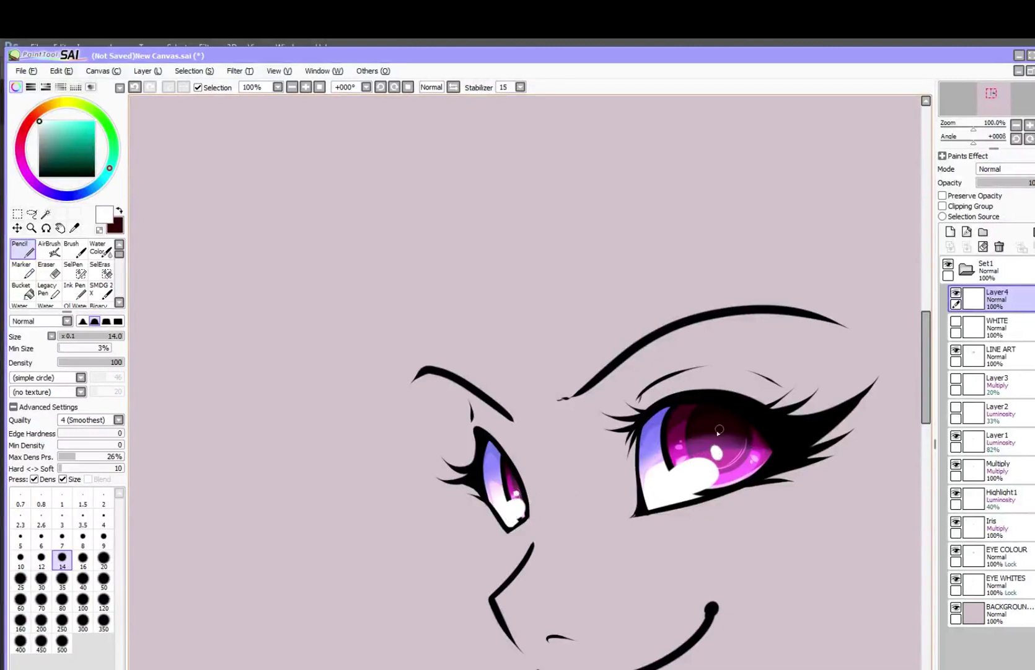
{"action": "mouse_move", "coordinate": [719, 428]}
{"action": "left_mouse_down"}
{"action": "mouse_move", "coordinate": [760, 443]}
{"action": "mouse_move", "coordinate": [763, 462]}
{"action": "left_mouse_up"}
{"action": "left_click_drag", "start_coordinate": [508, 470], "coordinate": [487, 467]}
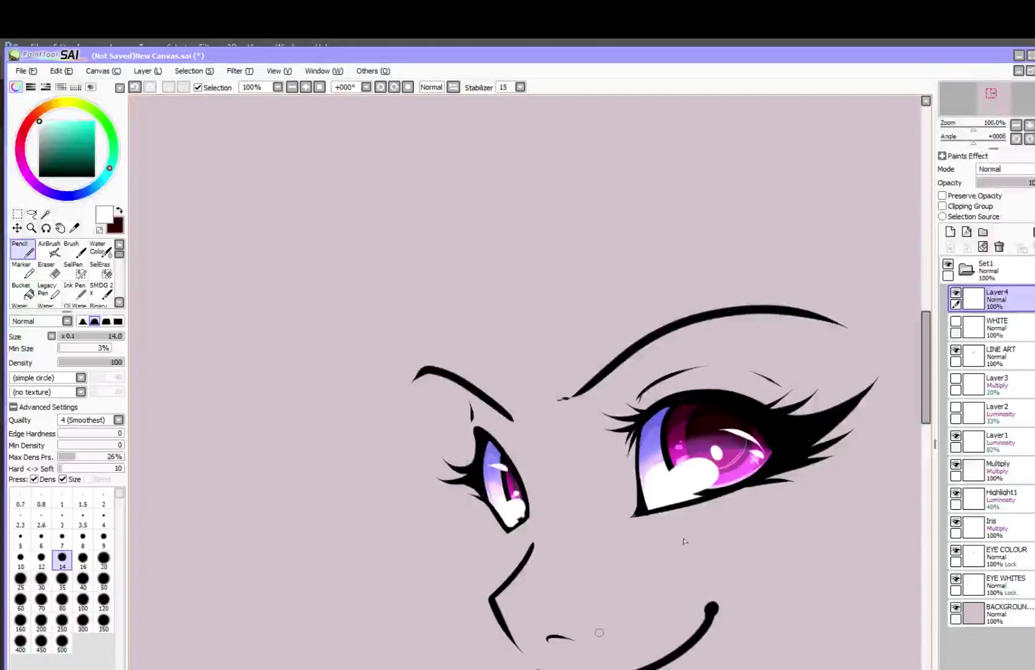
Hide Layer4 and, on a new layer above it, draw white ovals at the outer iris, small upper dots and thin lower streaks on both eyes.
{"action": "left_click", "coordinate": [956, 292]}
{"action": "left_click", "coordinate": [952, 234]}
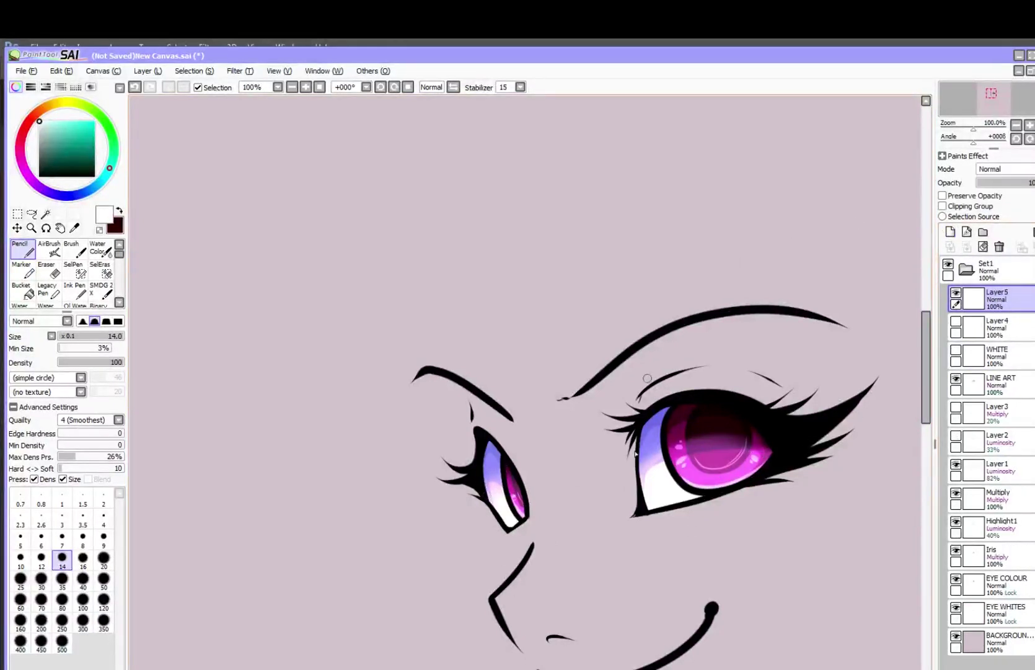
{"action": "mouse_move", "coordinate": [749, 438]}
{"action": "left_mouse_down"}
{"action": "mouse_move", "coordinate": [741, 428]}
{"action": "mouse_move", "coordinate": [762, 454]}
{"action": "mouse_move", "coordinate": [719, 426]}
{"action": "left_mouse_up"}
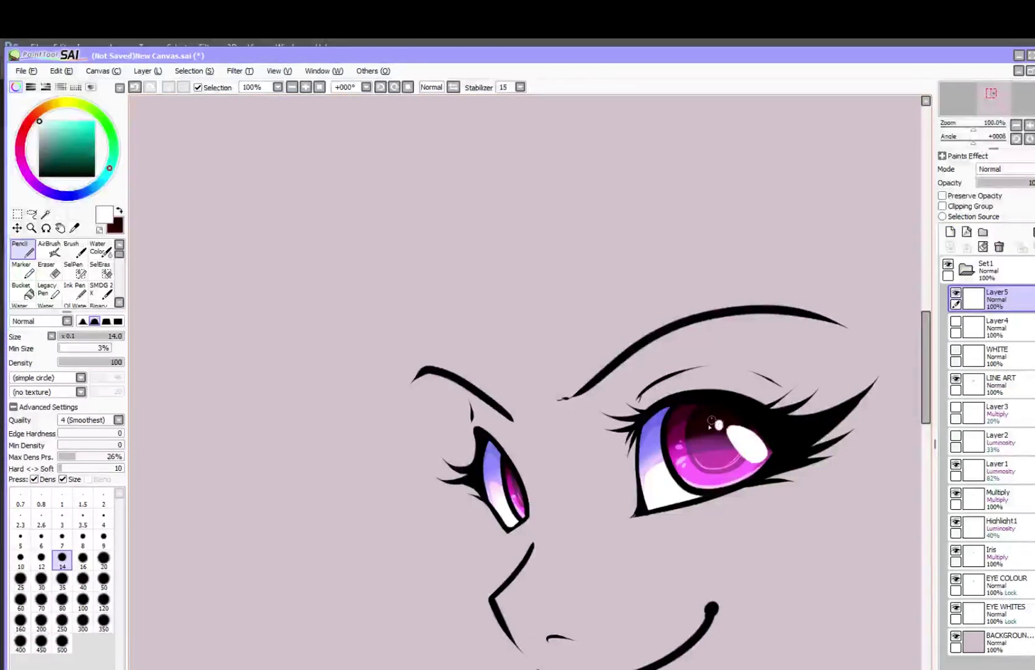
{"action": "left_click_drag", "start_coordinate": [501, 460], "coordinate": [518, 493]}
{"action": "key", "text": "ctrl+z"}
{"action": "key", "text": "ctrl+z"}
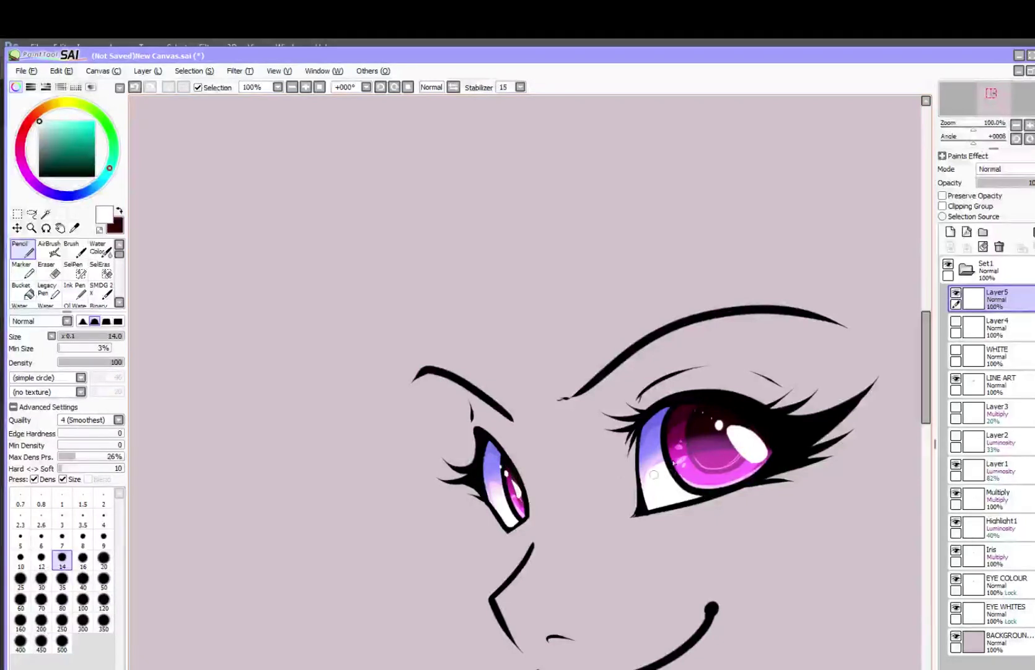
{"action": "left_click_drag", "start_coordinate": [663, 471], "coordinate": [703, 459]}
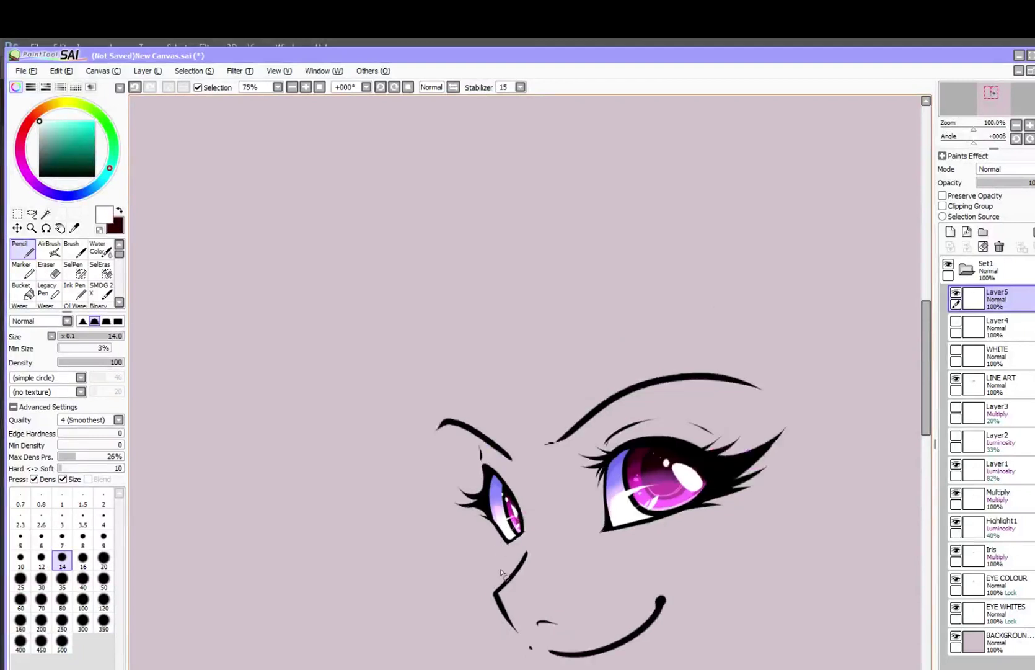
Examine the white highlights on both eyes close up and in the context of the whole face.
{"action": "scroll", "coordinate": [651, 547], "scroll_direction": "down", "scroll_amount": 3}
{"action": "scroll", "coordinate": [562, 546], "scroll_direction": "up", "scroll_amount": 3}
{"action": "scroll", "coordinate": [563, 547], "scroll_direction": "down", "scroll_amount": 1}
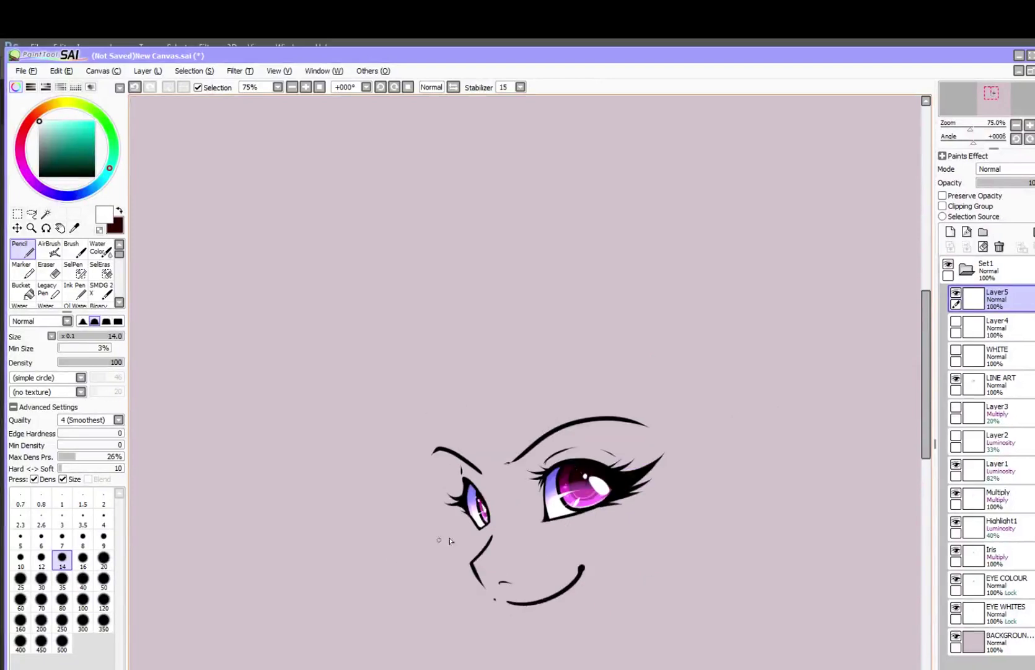
{"action": "scroll", "coordinate": [555, 536], "scroll_direction": "up", "scroll_amount": 2}
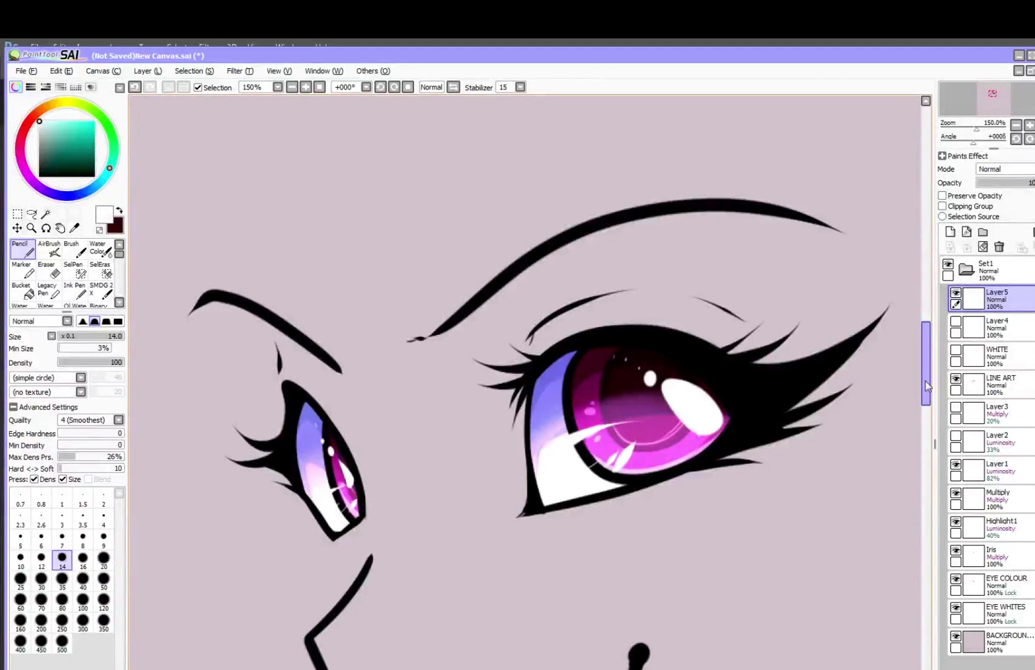
{"action": "scroll", "coordinate": [868, 379], "scroll_direction": "down", "scroll_amount": 4}
{"action": "scroll", "coordinate": [792, 375], "scroll_direction": "up", "scroll_amount": 3}
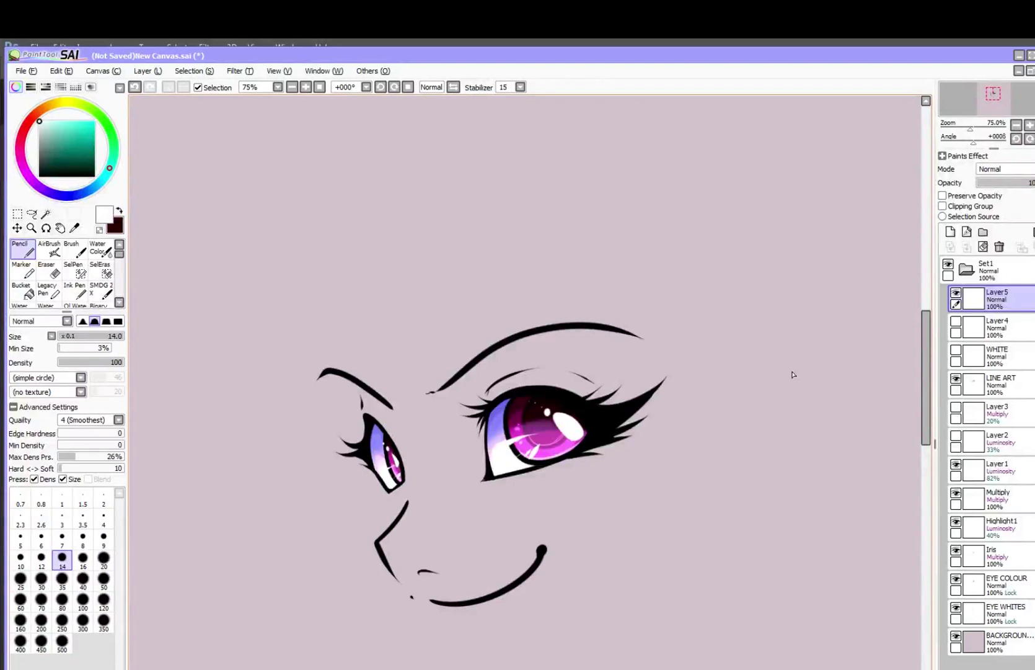
{"action": "scroll", "coordinate": [604, 505], "scroll_direction": "up", "scroll_amount": 1}
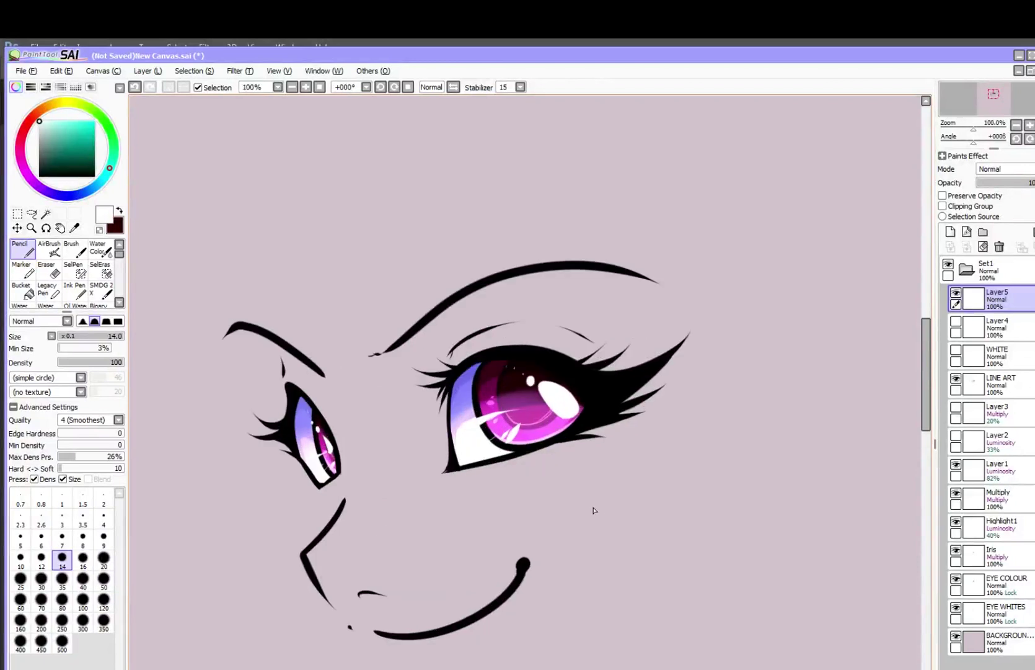